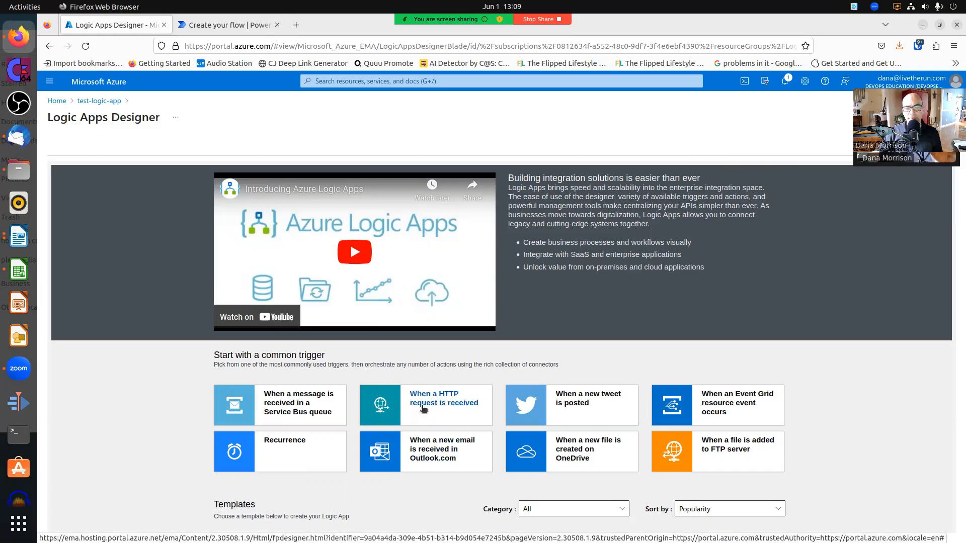
Step: Start the logic app with the "When a HTTP request is received" trigger and save it
{"action": "left_click", "coordinate": [423, 409]}
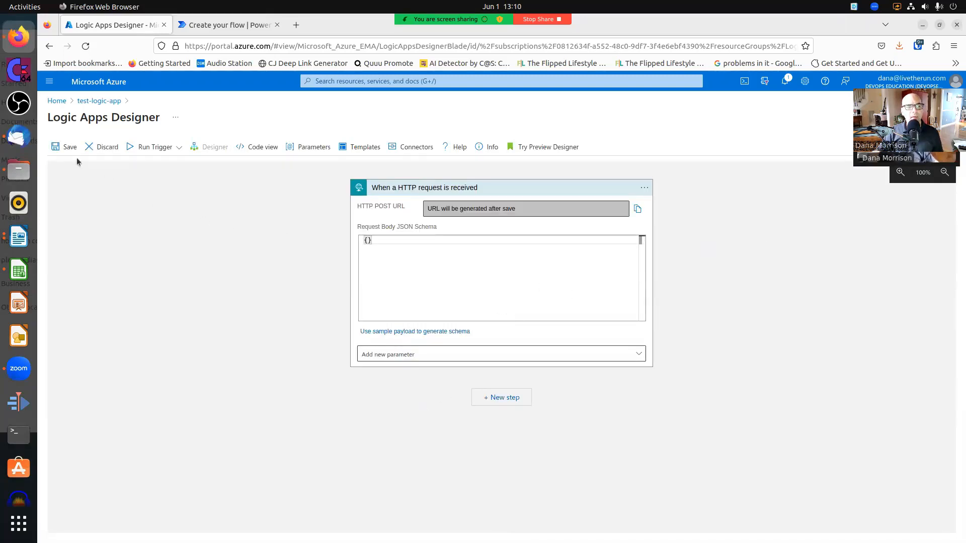
{"action": "left_click", "coordinate": [67, 147]}
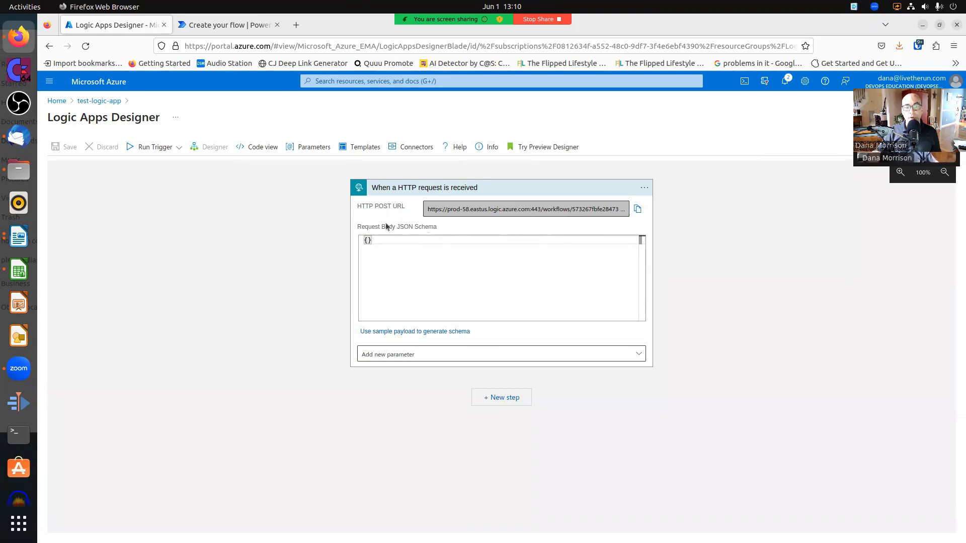
Step: Add the Method parameter to the HTTP request trigger, set it to GET, and save the logic app
{"action": "left_click", "coordinate": [394, 354]}
{"action": "left_click", "coordinate": [373, 401]}
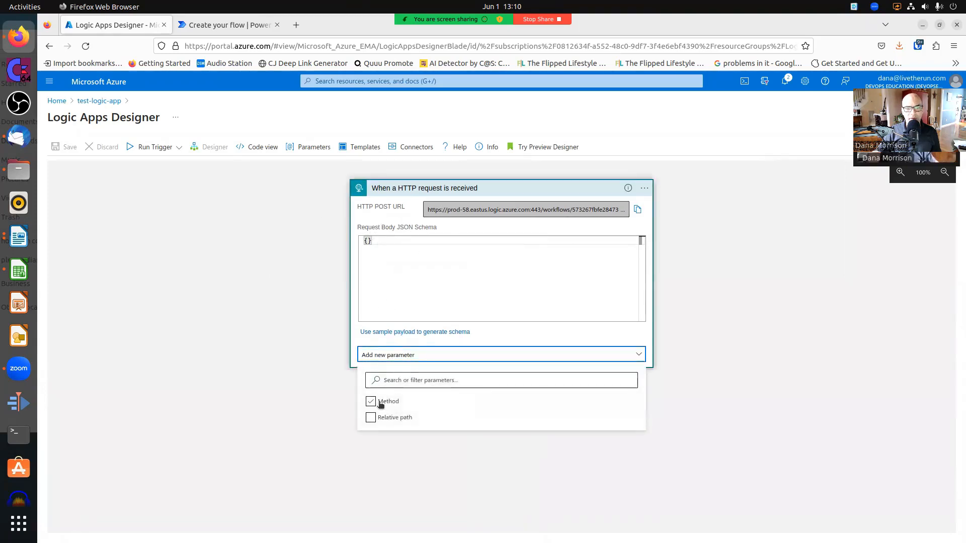
{"action": "left_click", "coordinate": [692, 363]}
{"action": "left_click", "coordinate": [475, 356]}
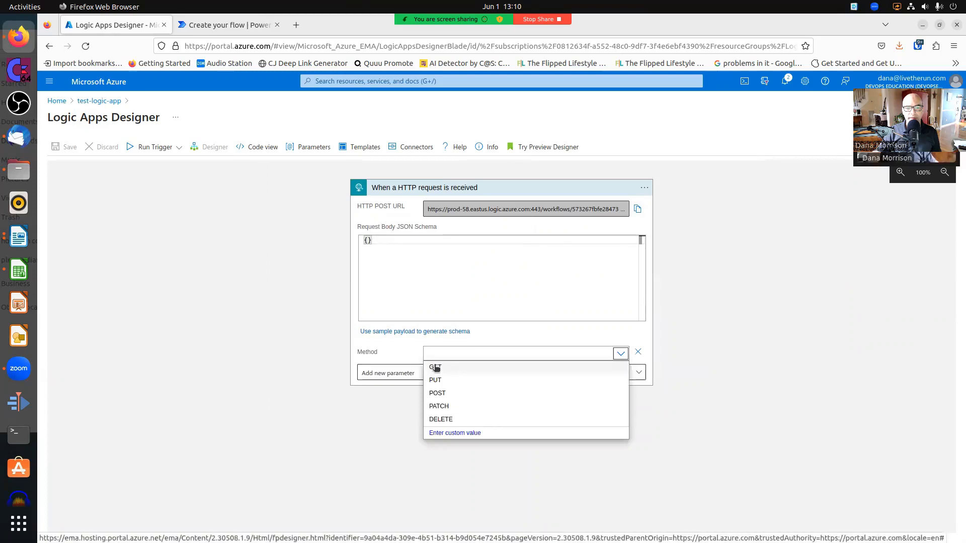
{"action": "left_click", "coordinate": [454, 367]}
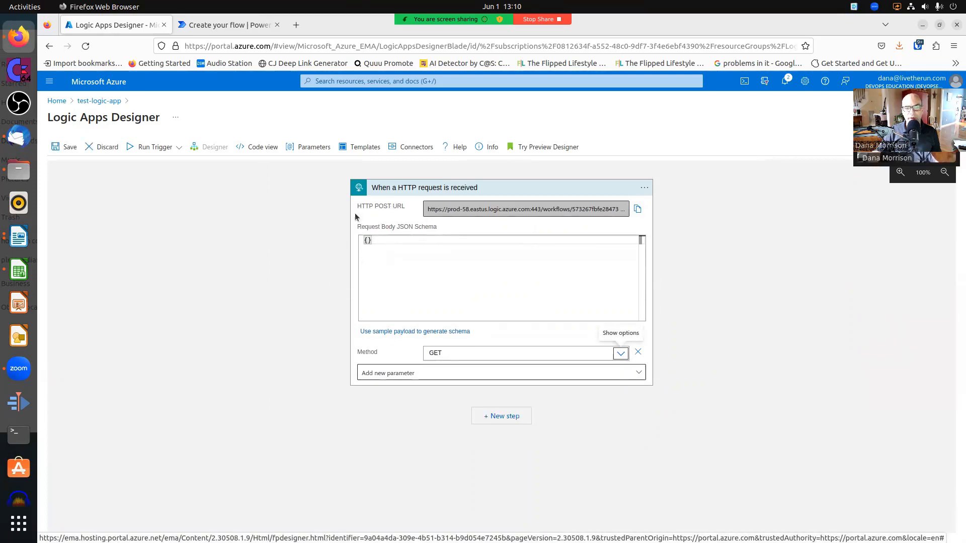
{"action": "left_click", "coordinate": [66, 147]}
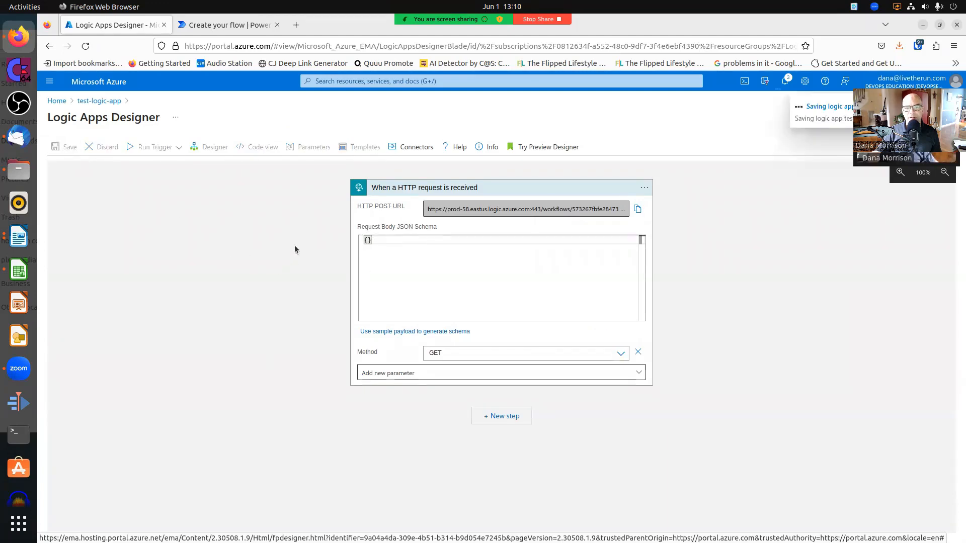
Step: Add a Response action after the trigger with the body "Hellow World" and save the logic app
{"action": "left_click", "coordinate": [511, 418]}
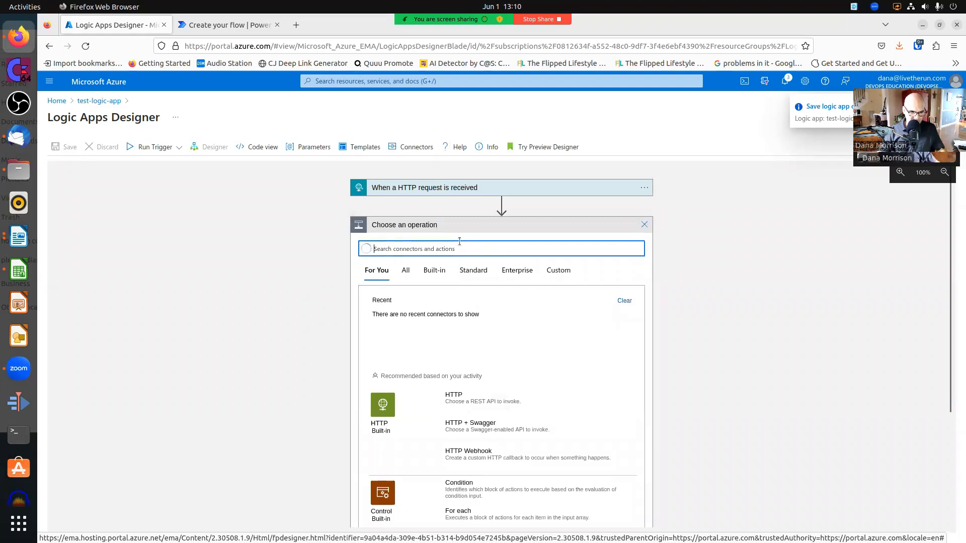
{"action": "type", "text": "response"}
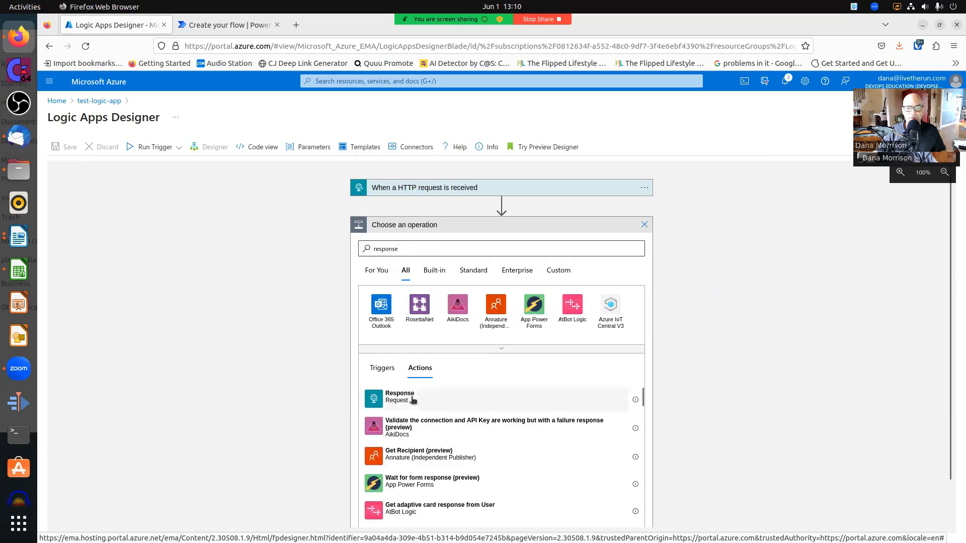
{"action": "left_click", "coordinate": [400, 398]}
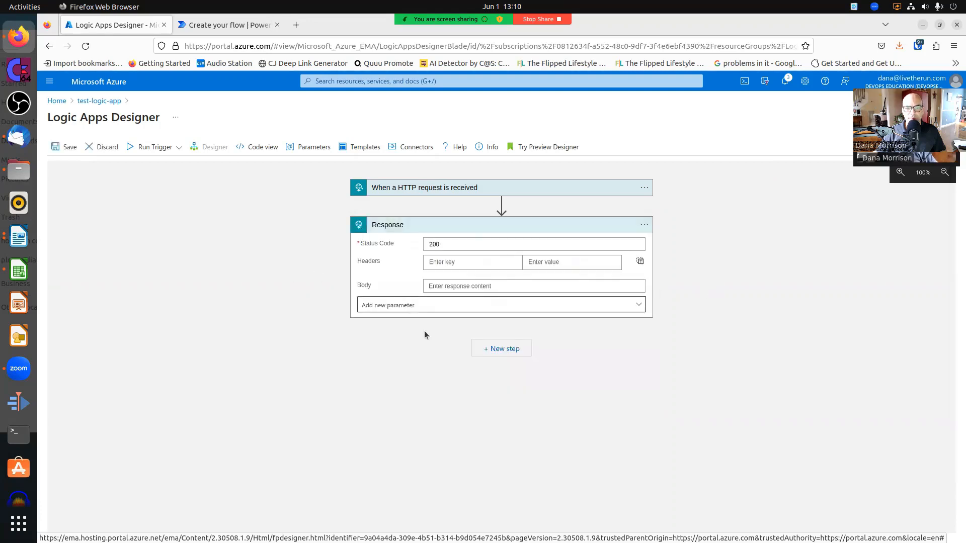
{"action": "left_click", "coordinate": [465, 287]}
{"action": "type", "text": "Hellow"}
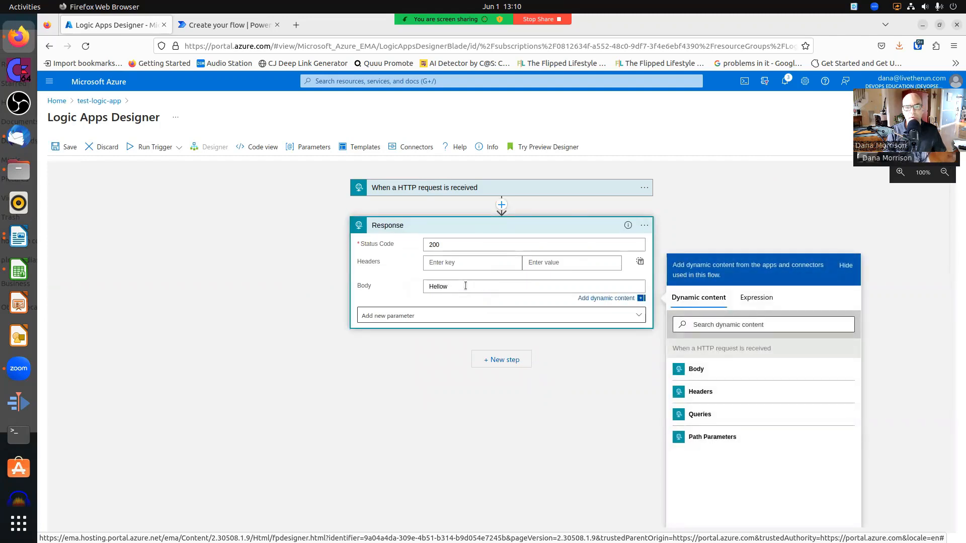
{"action": "type", "text": " World"}
{"action": "left_click", "coordinate": [56, 146]}
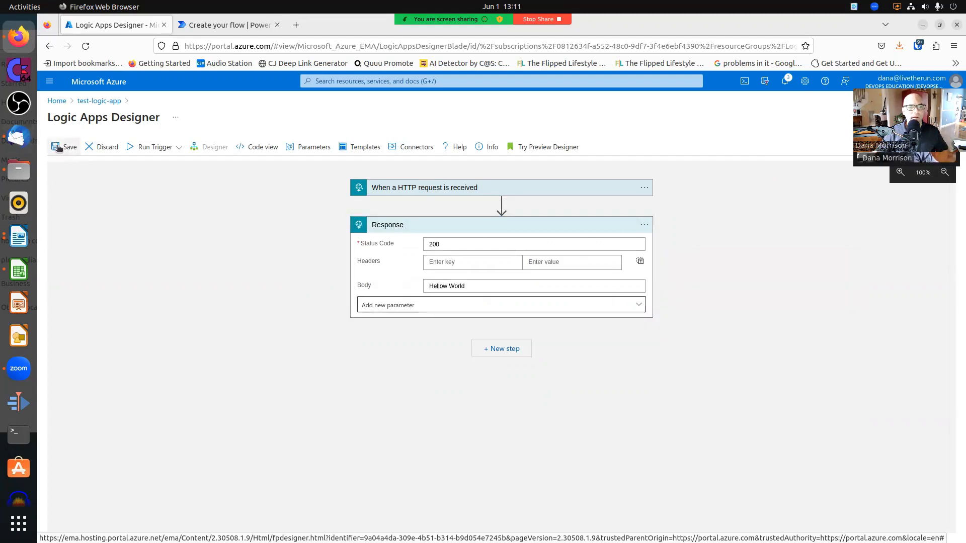
Step: Copy the trigger's HTTP GET URL and load it in a new browser tab
{"action": "left_click", "coordinate": [455, 189]}
{"action": "left_click", "coordinate": [638, 209]}
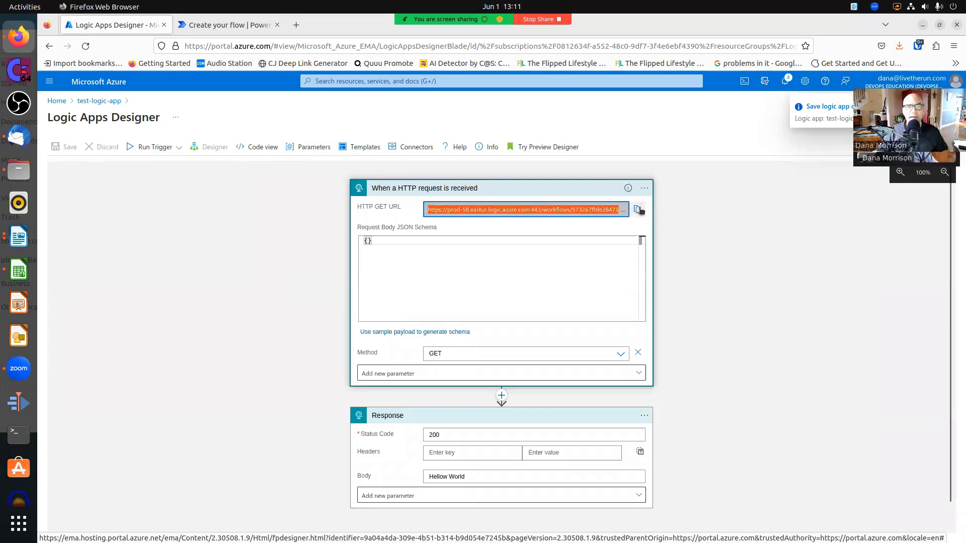
{"action": "left_click", "coordinate": [305, 27]}
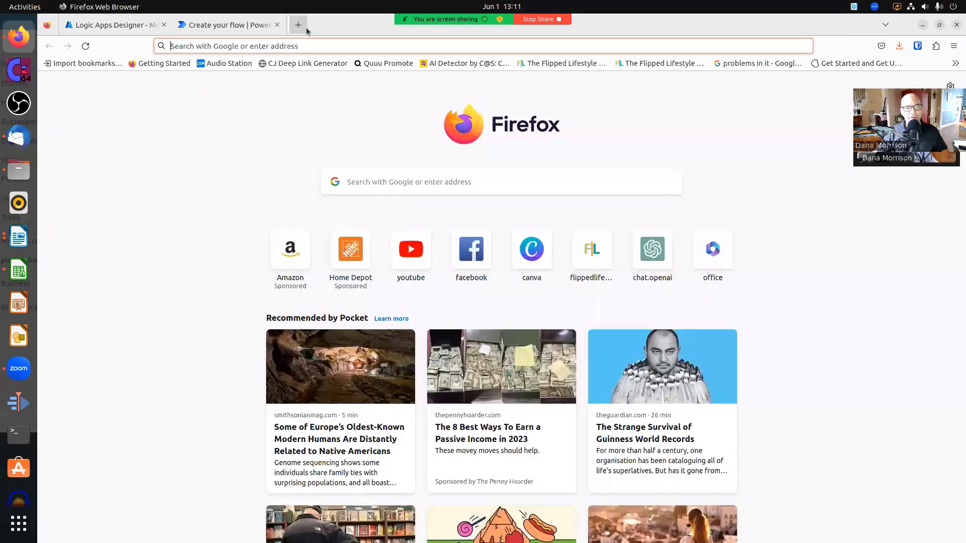
{"action": "left_click", "coordinate": [328, 45]}
{"action": "key", "text": "ctrl+v"}
{"action": "key", "text": "Return"}
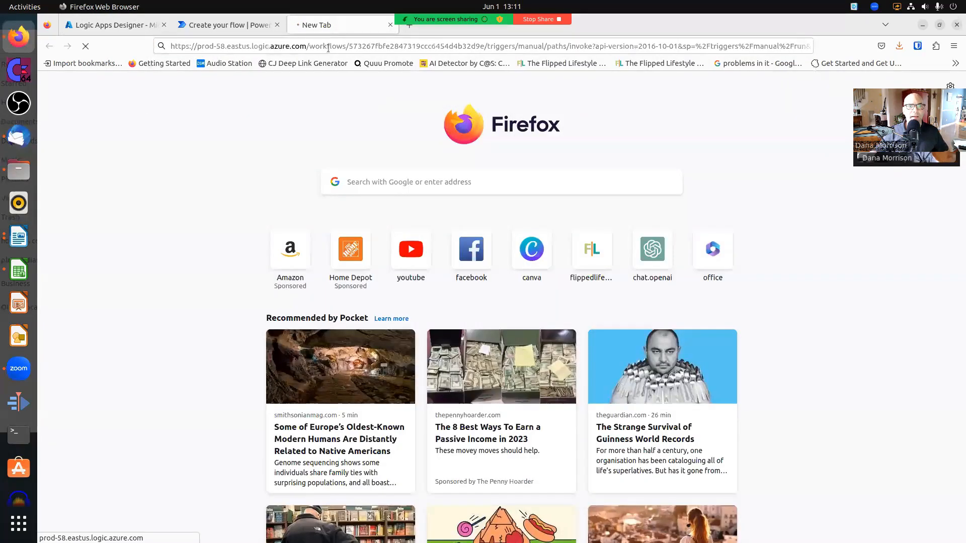
Step: Examine the endpoint's response, reload it, and review the trigger and Response settings in the designer
{"action": "left_click", "coordinate": [110, 24]}
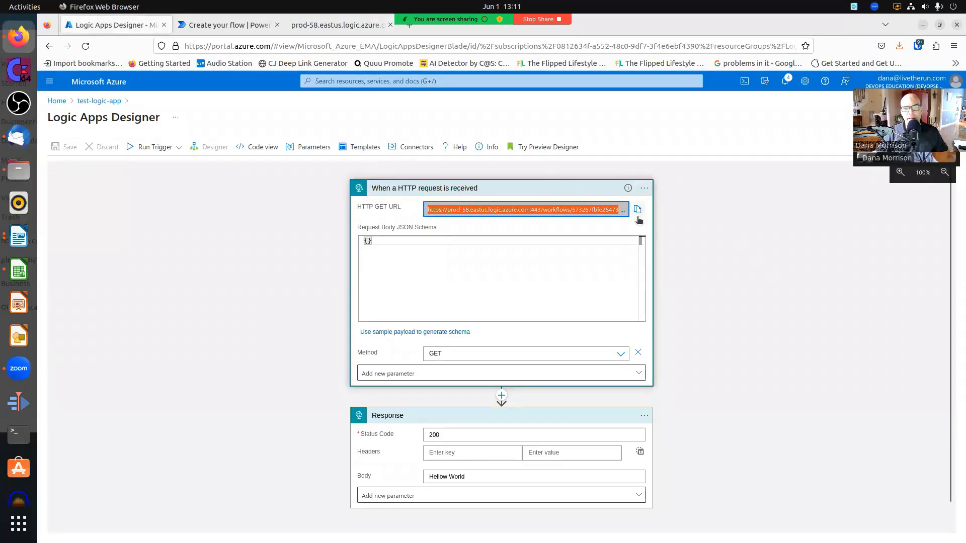
{"action": "left_click", "coordinate": [308, 29]}
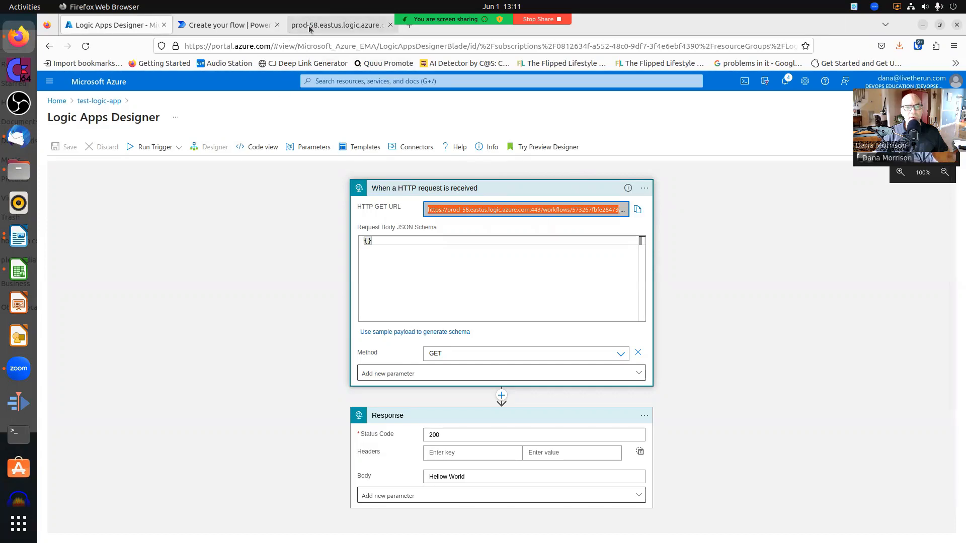
{"action": "left_click_drag", "start_coordinate": [91, 82], "coordinate": [34, 81]}
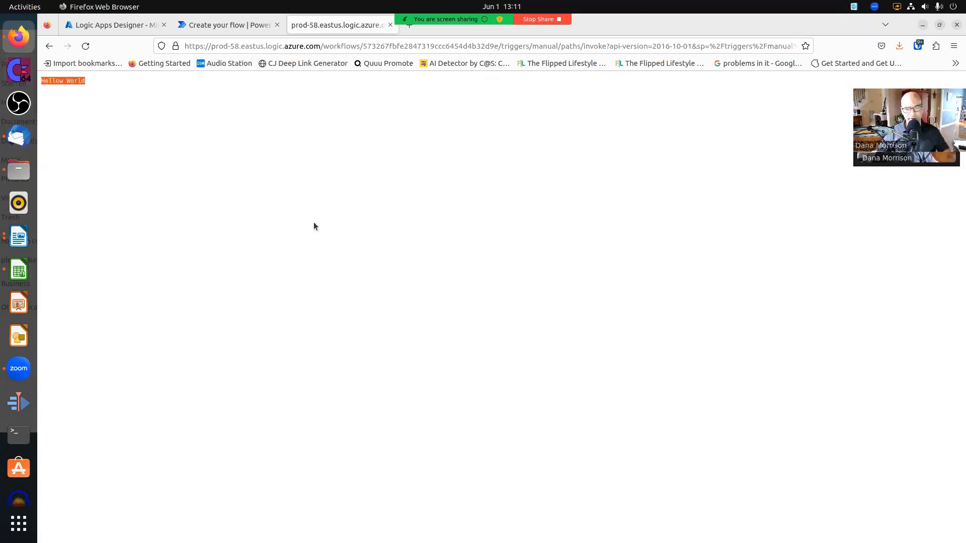
{"action": "left_click", "coordinate": [84, 47]}
{"action": "left_click", "coordinate": [115, 24]}
{"action": "scroll", "coordinate": [678, 303], "scroll_direction": "down", "scroll_amount": 2}
{"action": "scroll", "coordinate": [678, 302], "scroll_direction": "up", "scroll_amount": 2}
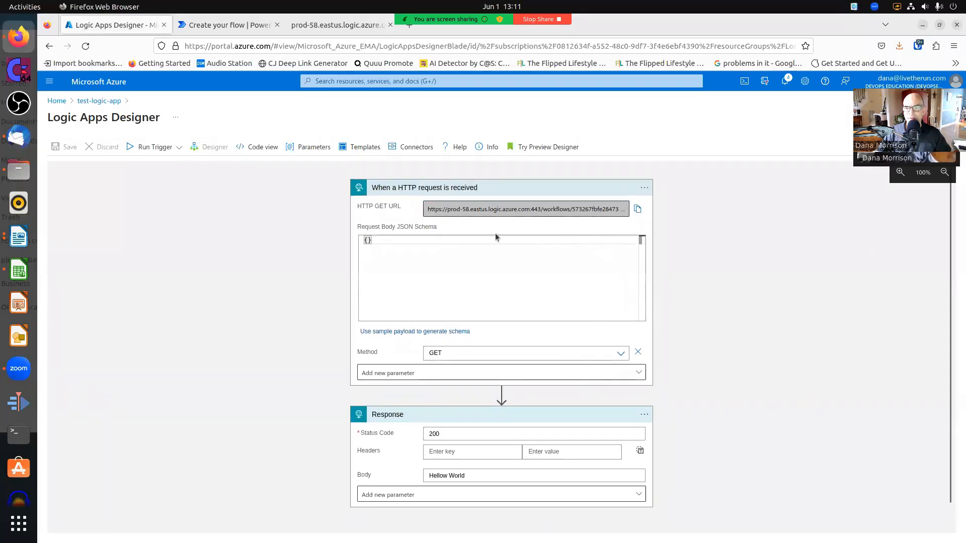
{"action": "scroll", "coordinate": [556, 338], "scroll_direction": "down", "scroll_amount": 2}
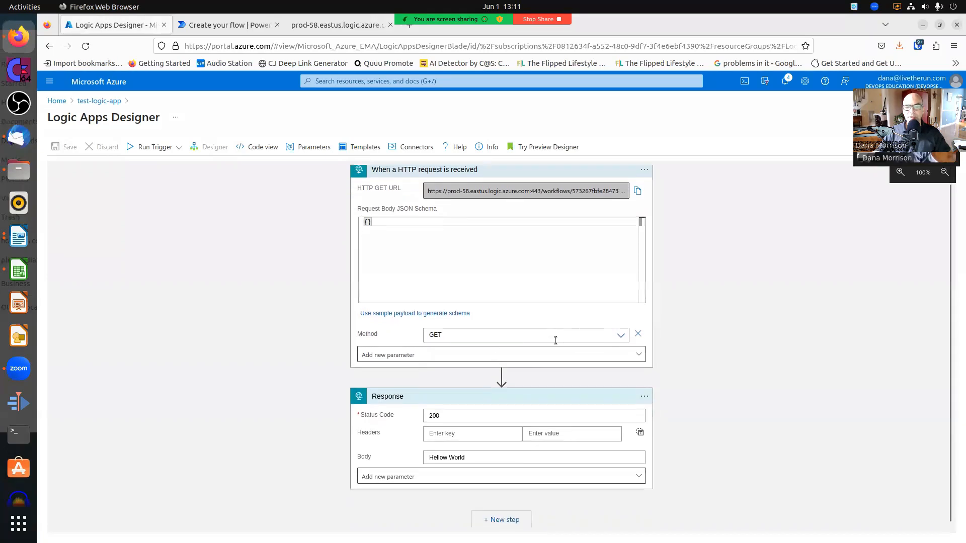
{"action": "scroll", "coordinate": [645, 365], "scroll_direction": "up", "scroll_amount": 2}
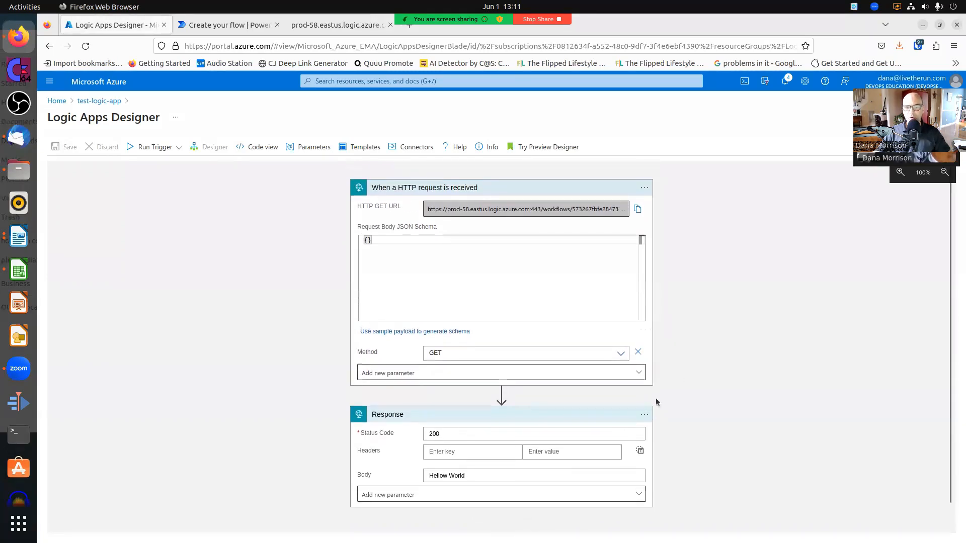
Step: Add a relative path of /number1/{number1}/number2/{number2} to the HTTP request trigger and save the logic app
{"action": "left_click", "coordinate": [475, 374]}
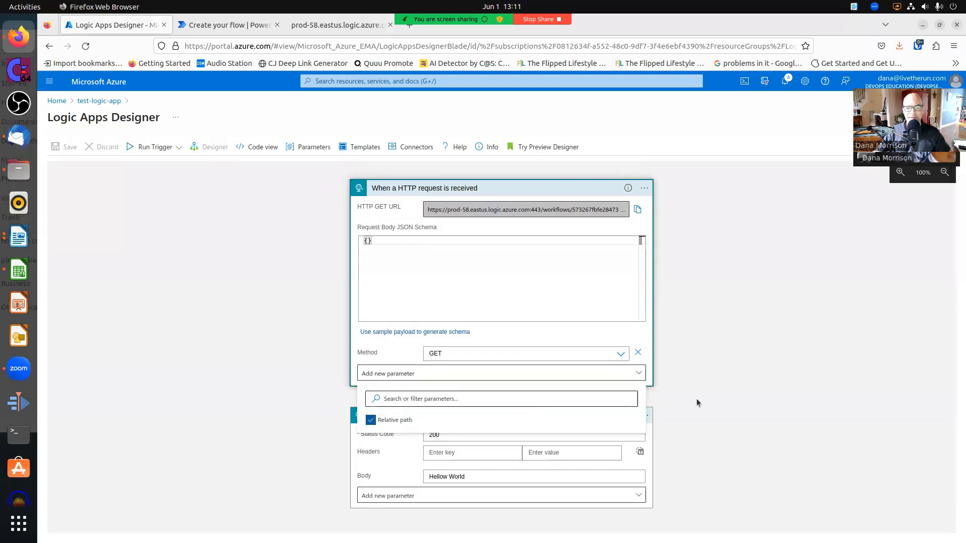
{"action": "left_click", "coordinate": [662, 403]}
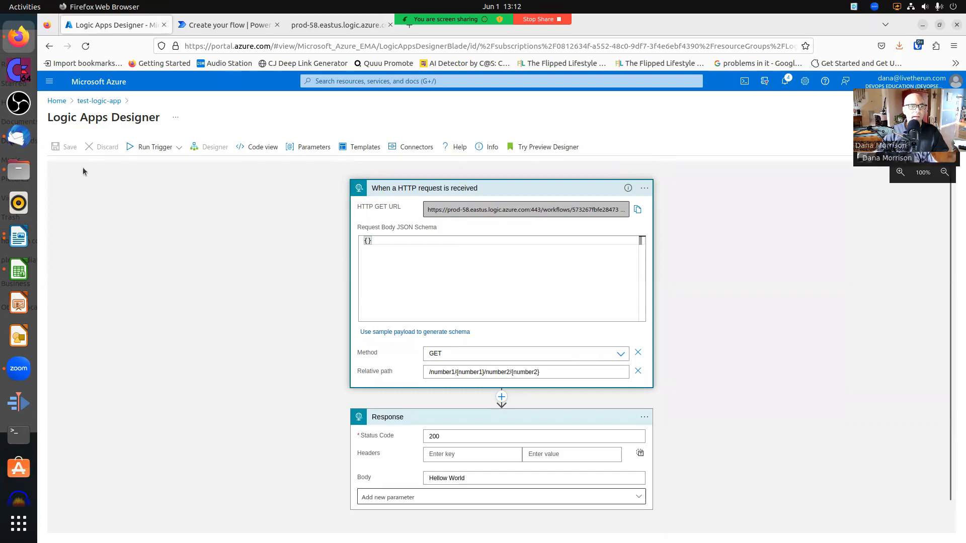
{"action": "left_click", "coordinate": [63, 147]}
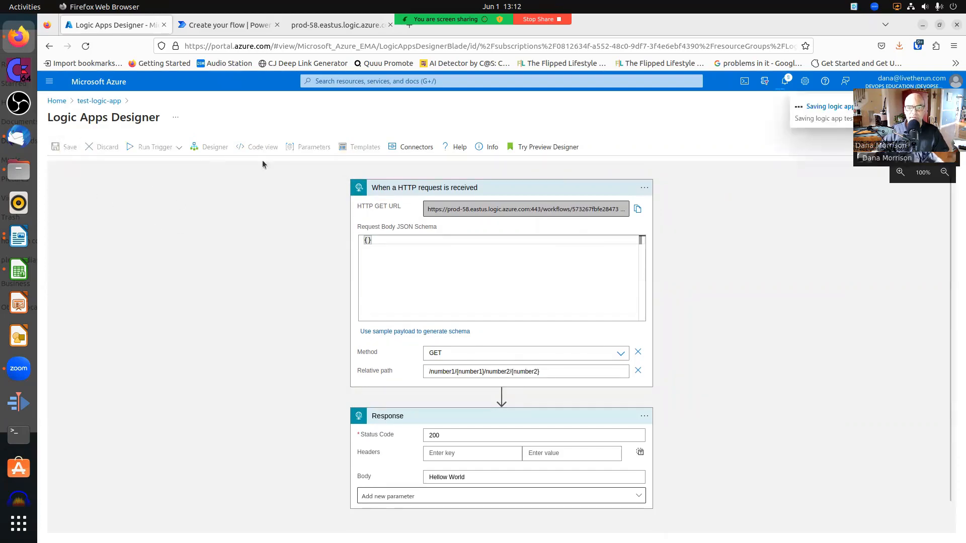
Step: Copy the trigger's updated HTTP GET URL and load it in the existing endpoint test tab
{"action": "scroll", "coordinate": [735, 283], "scroll_direction": "down", "scroll_amount": 1}
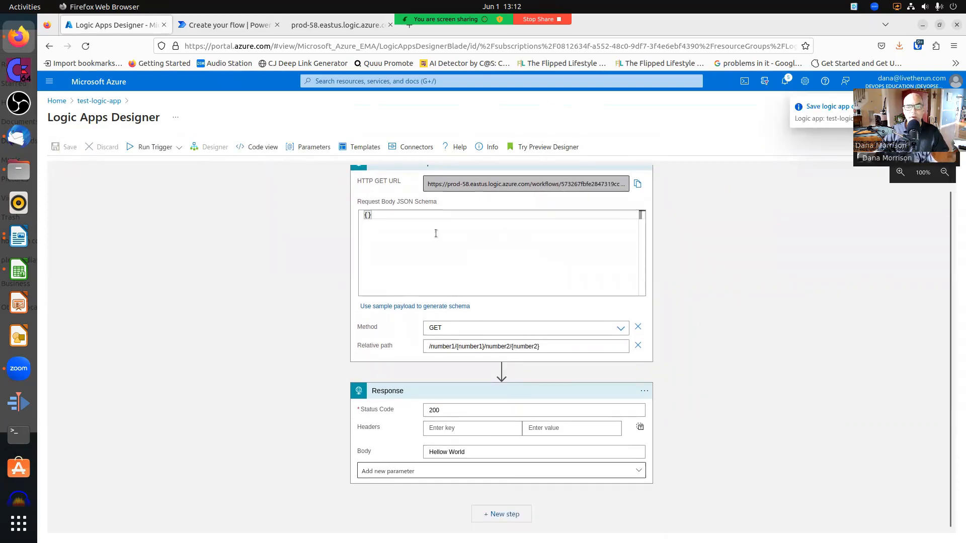
{"action": "left_click", "coordinate": [637, 183]}
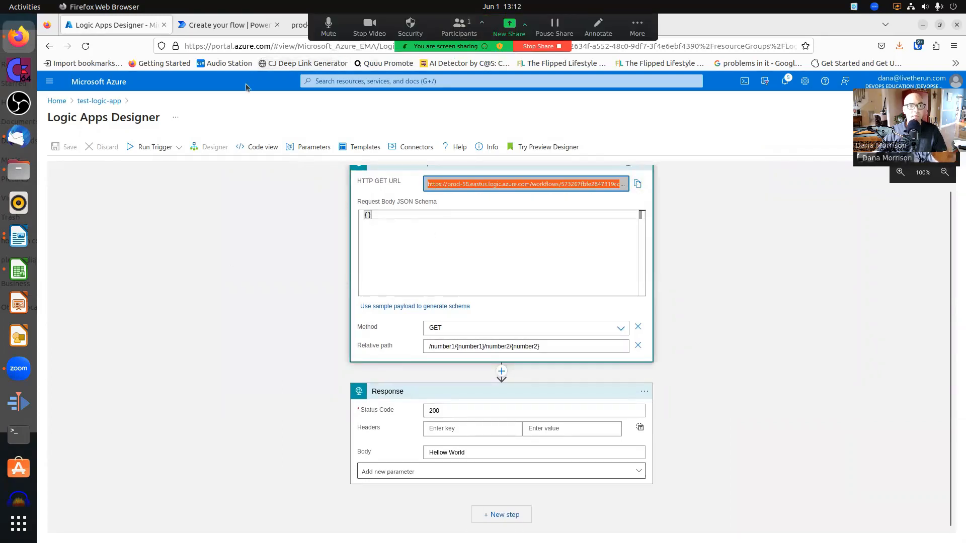
{"action": "left_click", "coordinate": [331, 45]}
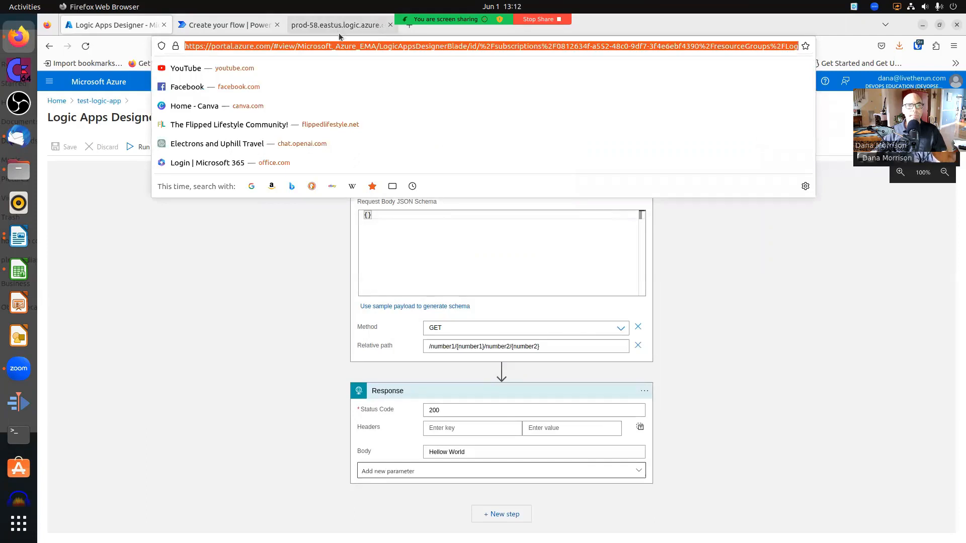
{"action": "left_click", "coordinate": [338, 32]}
{"action": "left_click", "coordinate": [346, 45]}
{"action": "key", "text": "ctrl+v"}
{"action": "key", "text": "Return"}
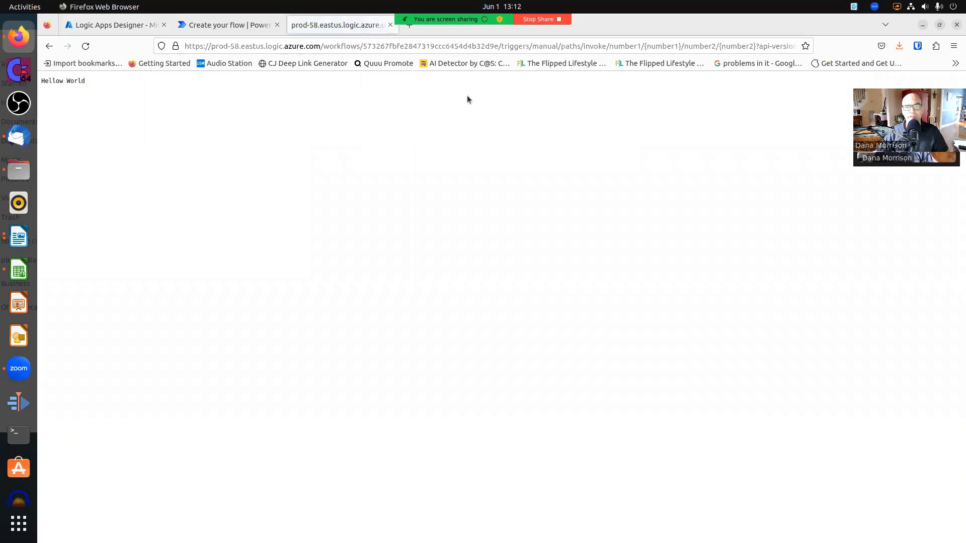
Step: Examine the relative path segment with the two number placeholders in the endpoint's URL
{"action": "left_click", "coordinate": [610, 44]}
{"action": "left_click_drag", "start_coordinate": [609, 45], "coordinate": [755, 46]}
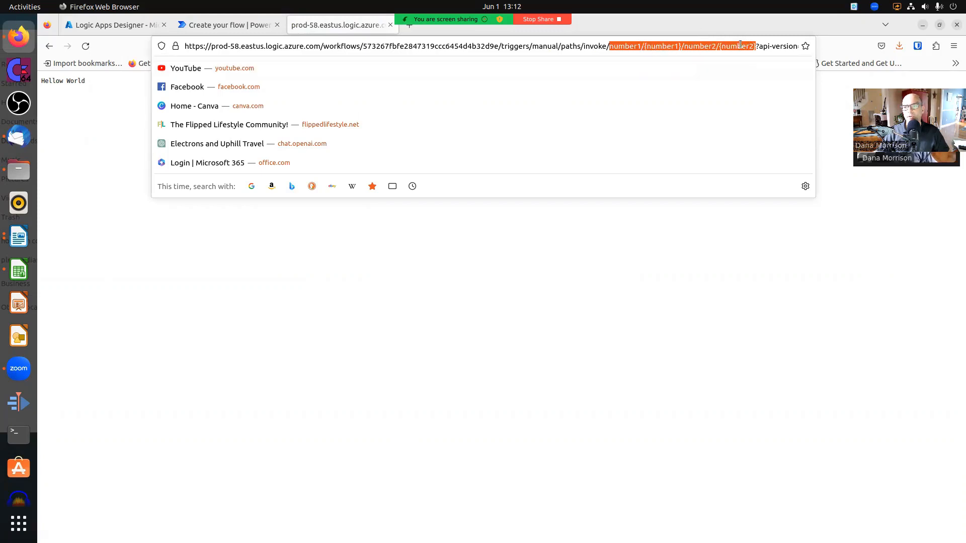
{"action": "left_click", "coordinate": [612, 274]}
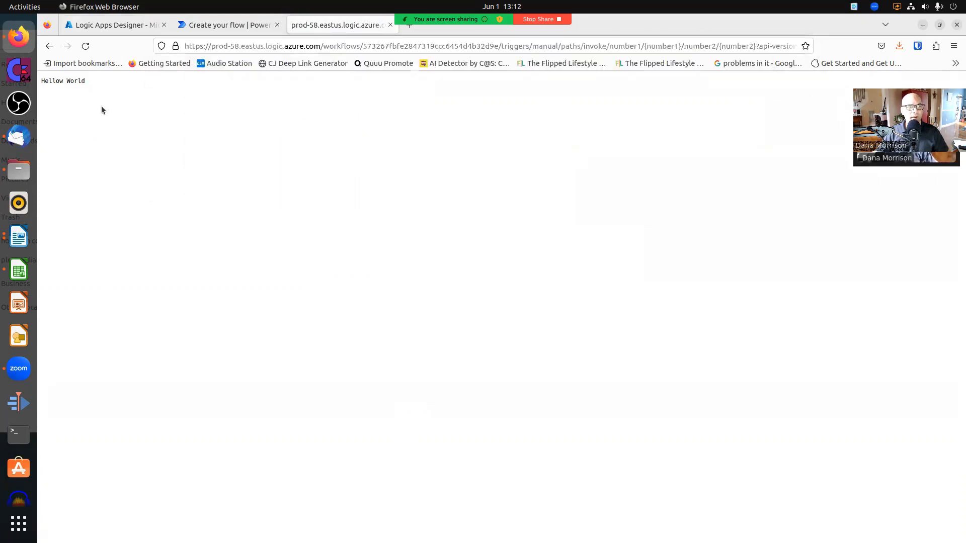
Step: Return to the Logic Apps Designer and insert a Set variable action between the HTTP request trigger and the Response
{"action": "left_click", "coordinate": [104, 28]}
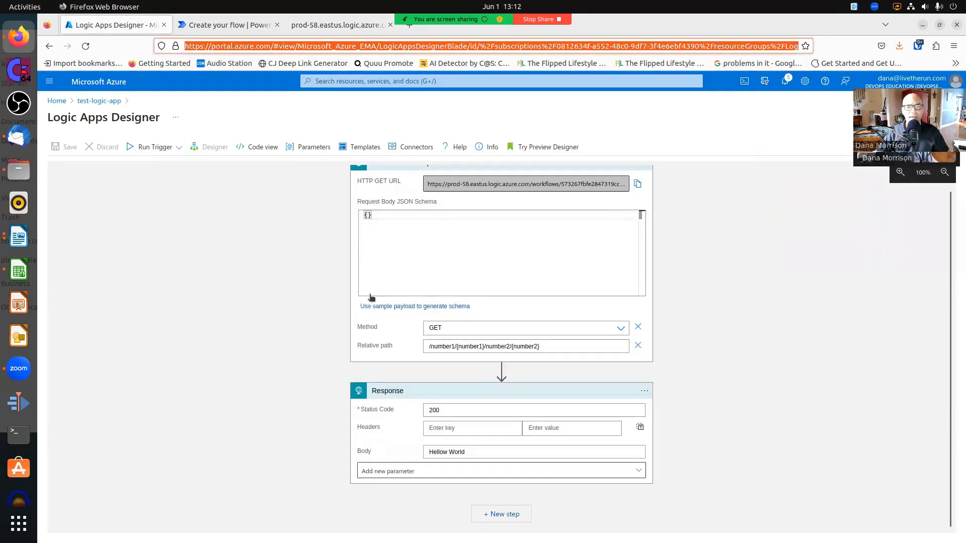
{"action": "left_click", "coordinate": [502, 371]}
{"action": "left_click", "coordinate": [493, 386]}
{"action": "scroll", "coordinate": [677, 361], "scroll_direction": "down", "scroll_amount": 3}
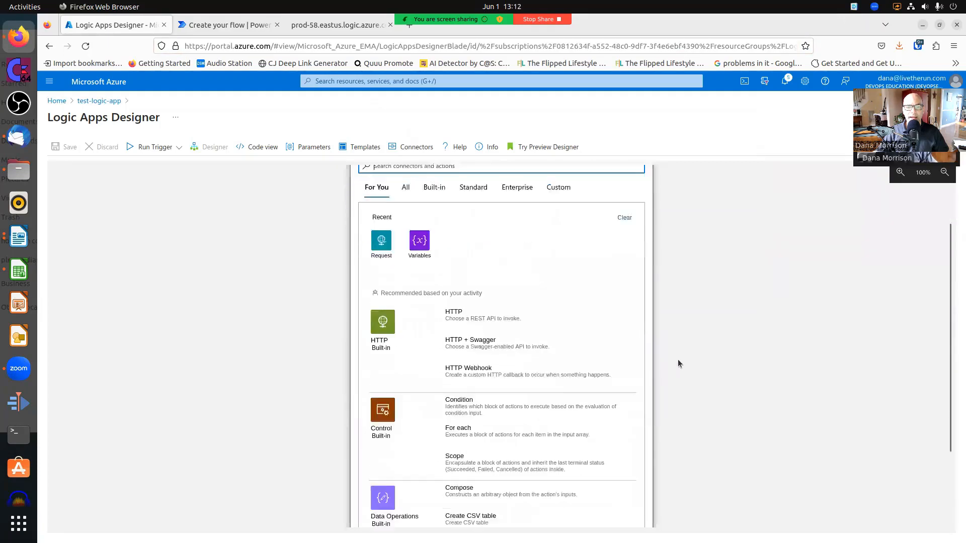
{"action": "scroll", "coordinate": [550, 316], "scroll_direction": "up", "scroll_amount": 3}
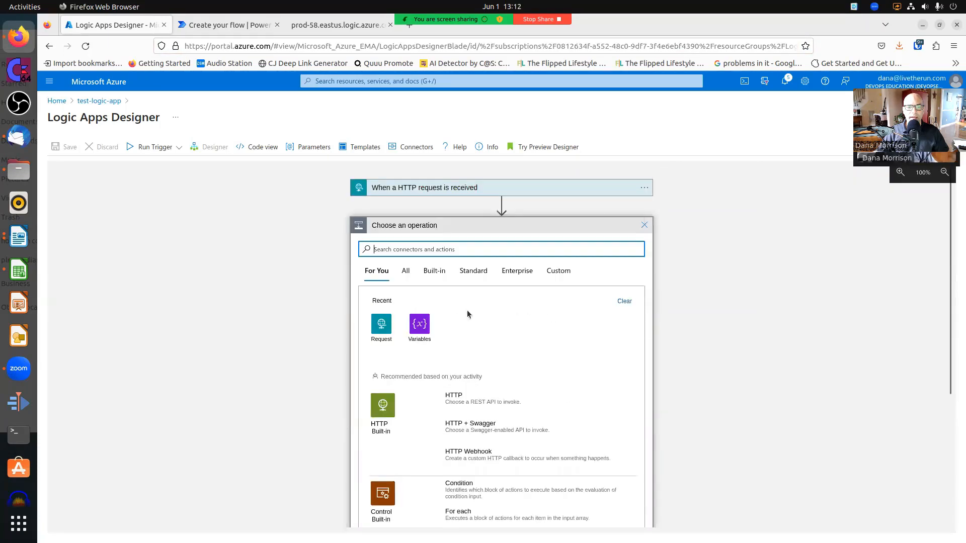
{"action": "left_click", "coordinate": [427, 327]}
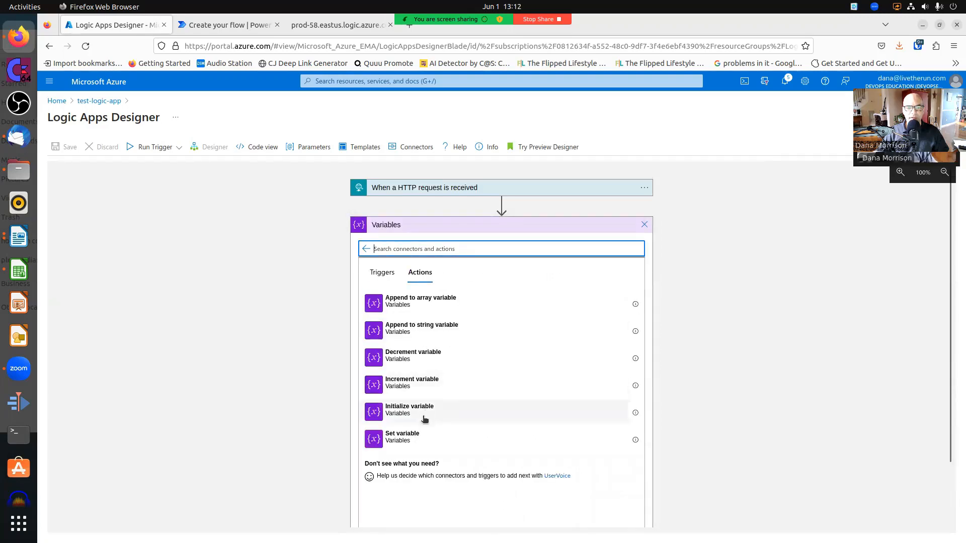
{"action": "left_click", "coordinate": [411, 440]}
Step: Delete the Set variable action from the workflow
{"action": "left_click", "coordinate": [645, 226]}
{"action": "left_click", "coordinate": [674, 335]}
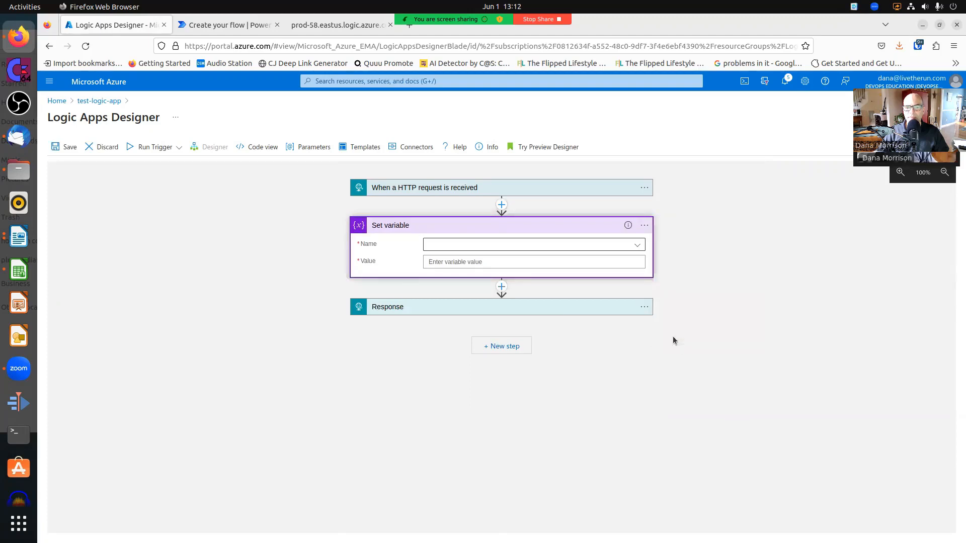
{"action": "left_click", "coordinate": [507, 361]}
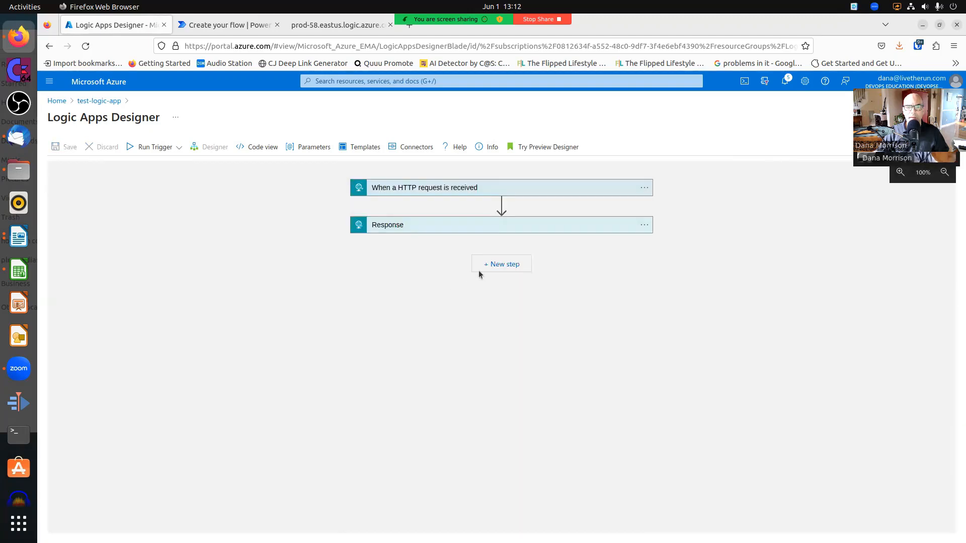
Step: Insert an Initialize variable action between the HTTP request trigger and the Response
{"action": "left_click", "coordinate": [502, 206]}
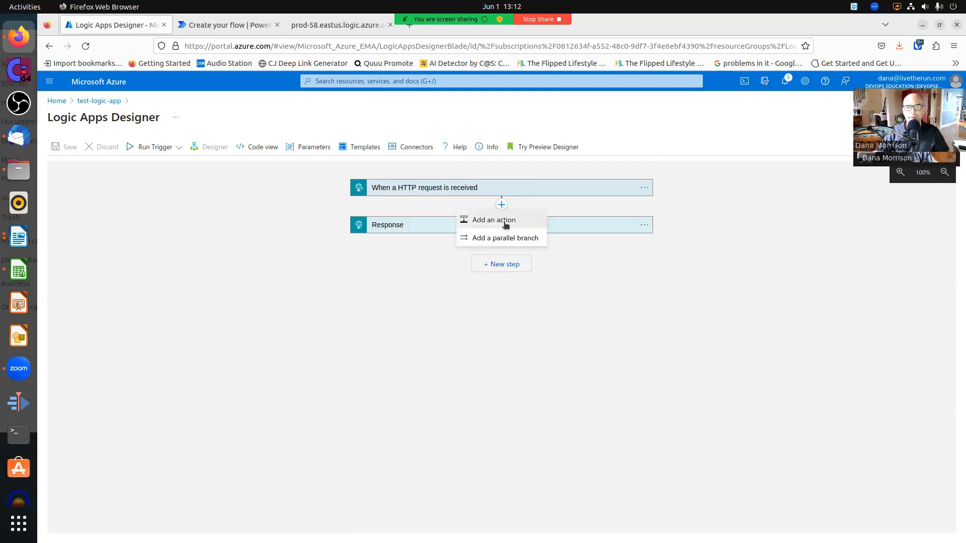
{"action": "left_click", "coordinate": [500, 220]}
{"action": "left_click", "coordinate": [381, 325]}
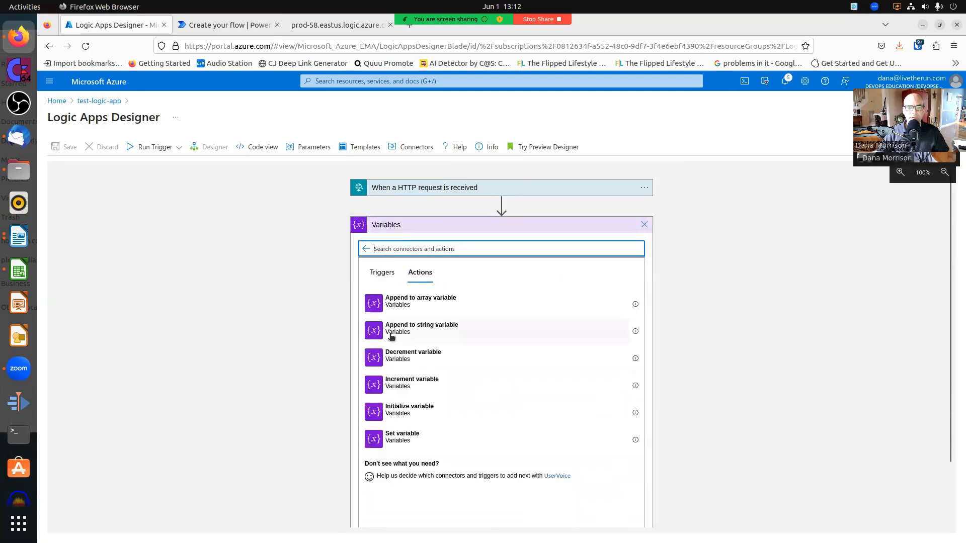
{"action": "left_click", "coordinate": [418, 408]}
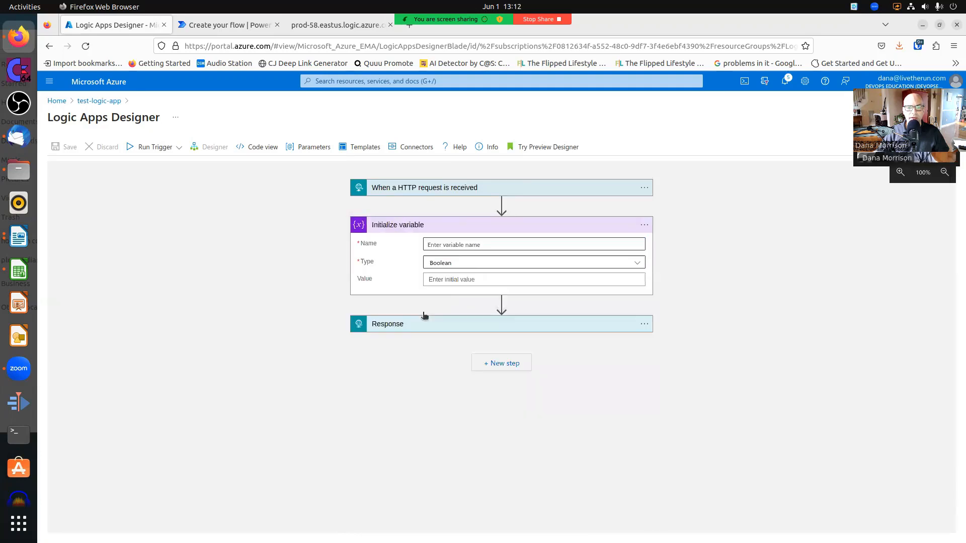
Step: Set the new variable's type to Float and name it results
{"action": "left_click", "coordinate": [486, 262]}
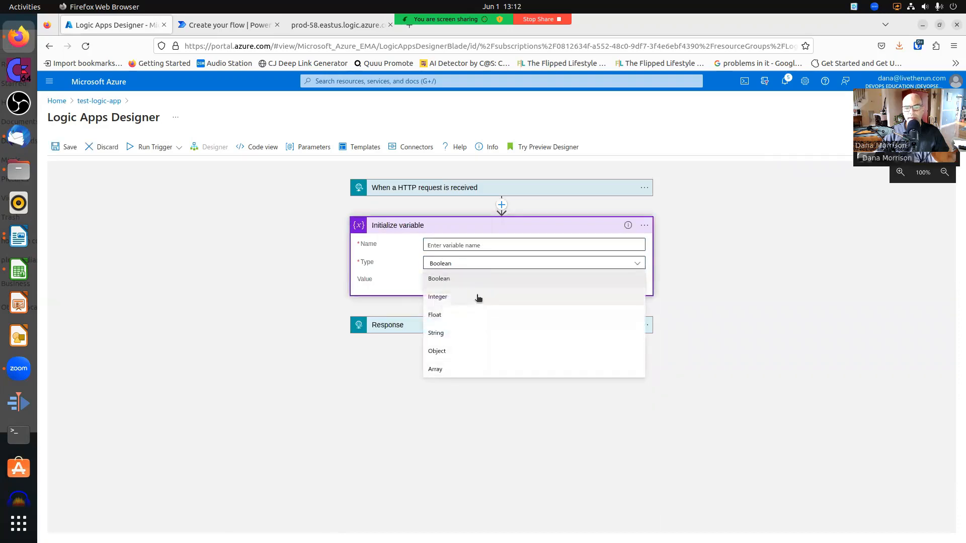
{"action": "left_click", "coordinate": [469, 319]}
{"action": "left_click", "coordinate": [469, 245]}
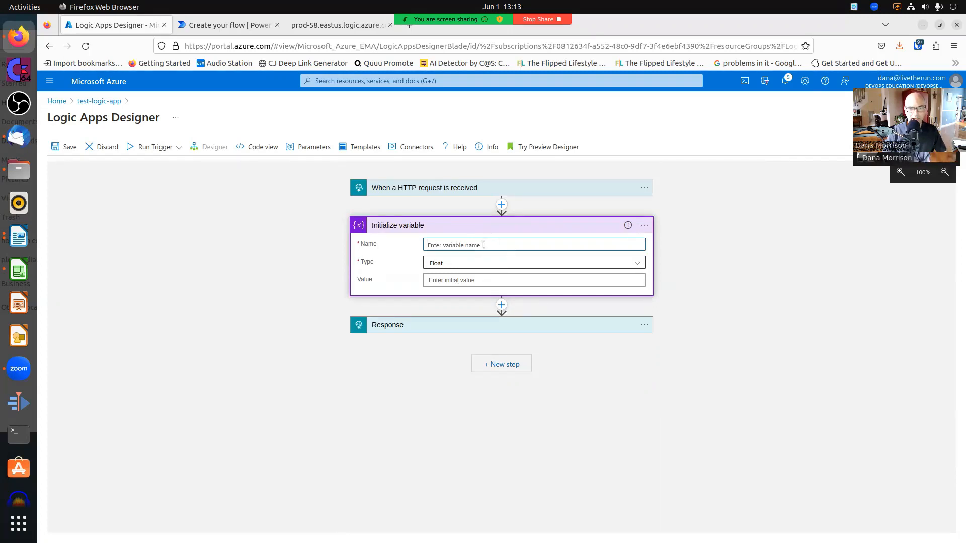
{"action": "type", "text": "results"}
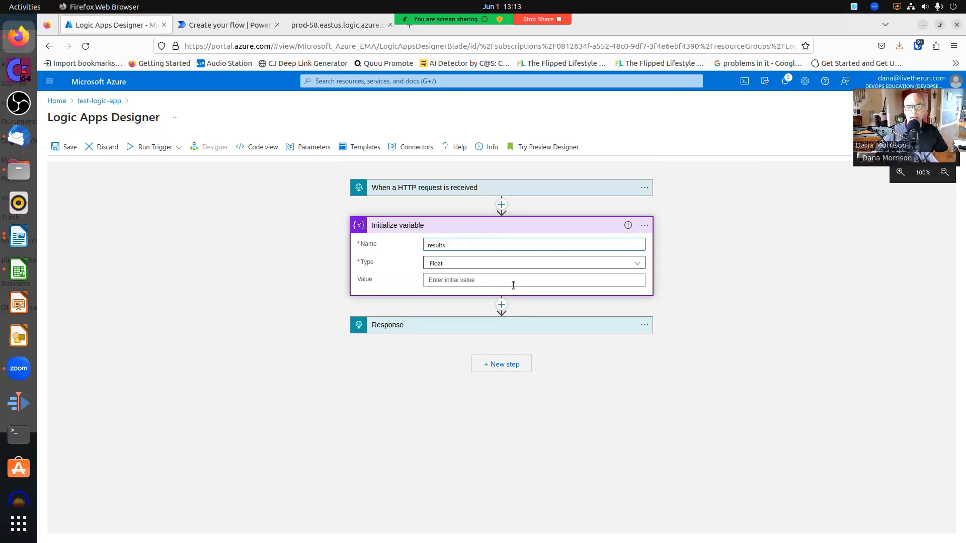
Step: Set the results variable's initial value to the number1 path parameter from the HTTP request
{"action": "left_click", "coordinate": [514, 285]}
{"action": "left_click", "coordinate": [753, 306]}
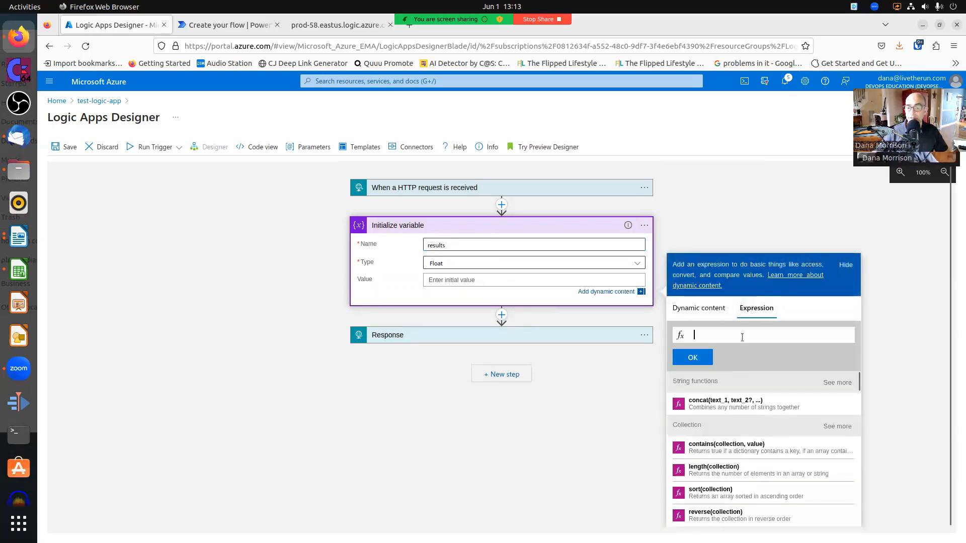
{"action": "left_click", "coordinate": [747, 337]}
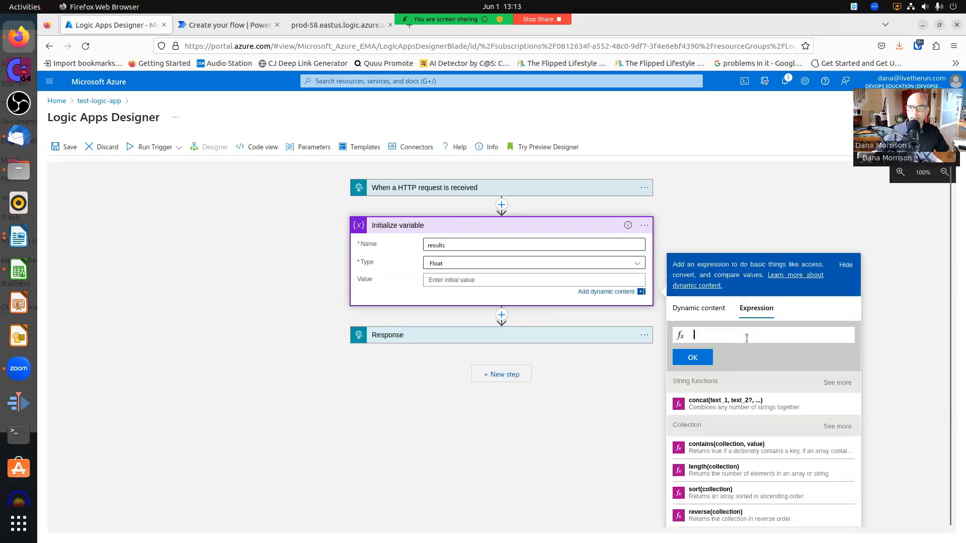
{"action": "left_click", "coordinate": [698, 308]}
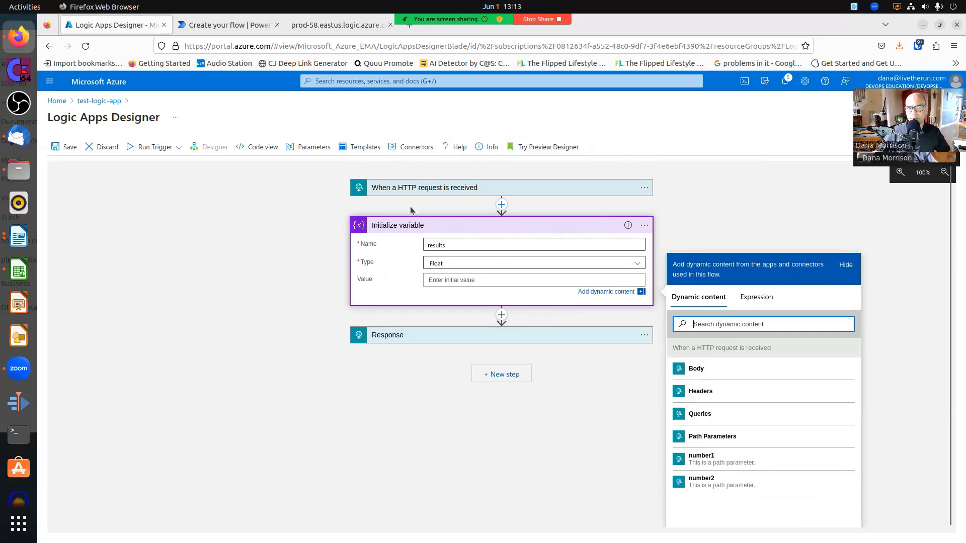
{"action": "left_click", "coordinate": [720, 462]}
{"action": "left_click", "coordinate": [446, 286]}
Step: Copy the number1 token from the variable's value and paste it as the first argument of a mul() expression
{"action": "left_click", "coordinate": [499, 283]}
{"action": "key", "text": "Left"}
{"action": "key", "text": "Left"}
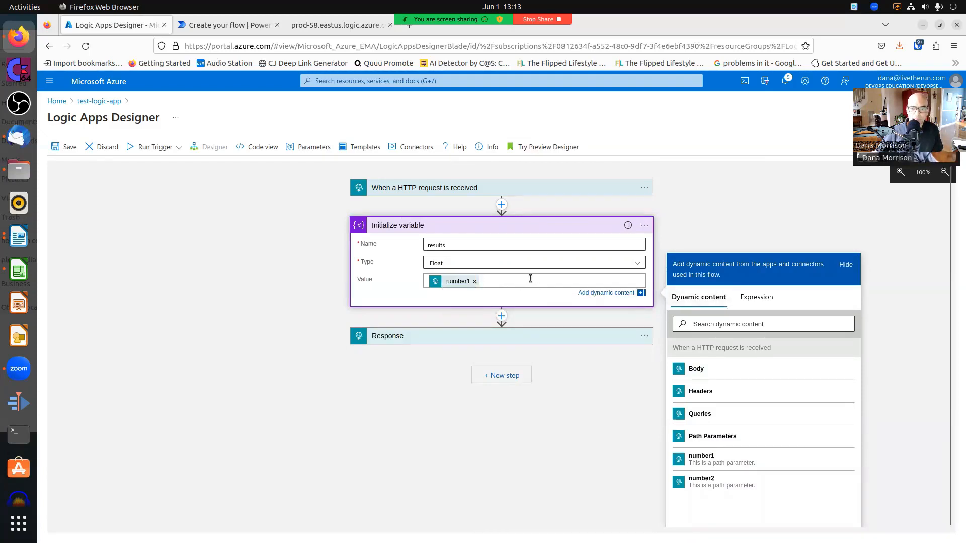
{"action": "key", "text": "ctrl+a"}
{"action": "left_click", "coordinate": [758, 297]}
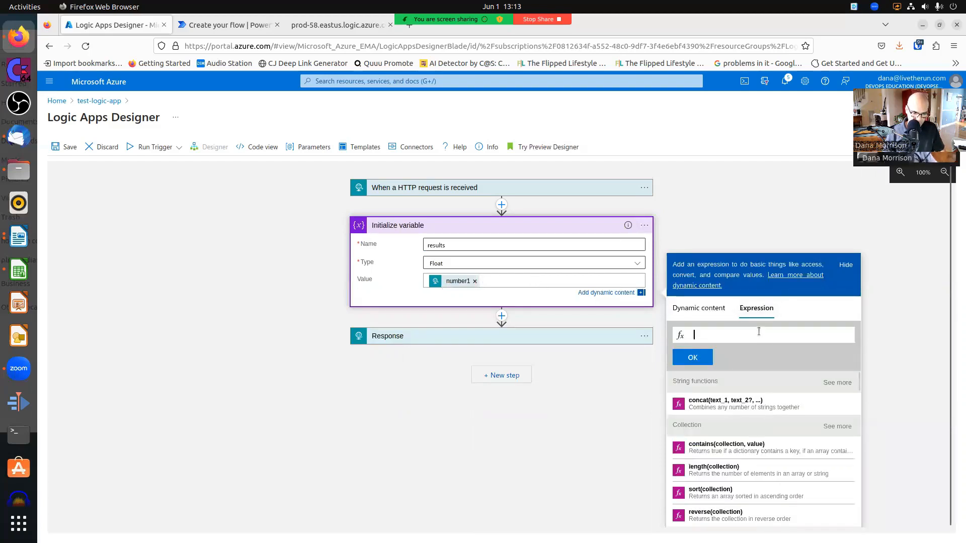
{"action": "type", "text": "mul"}
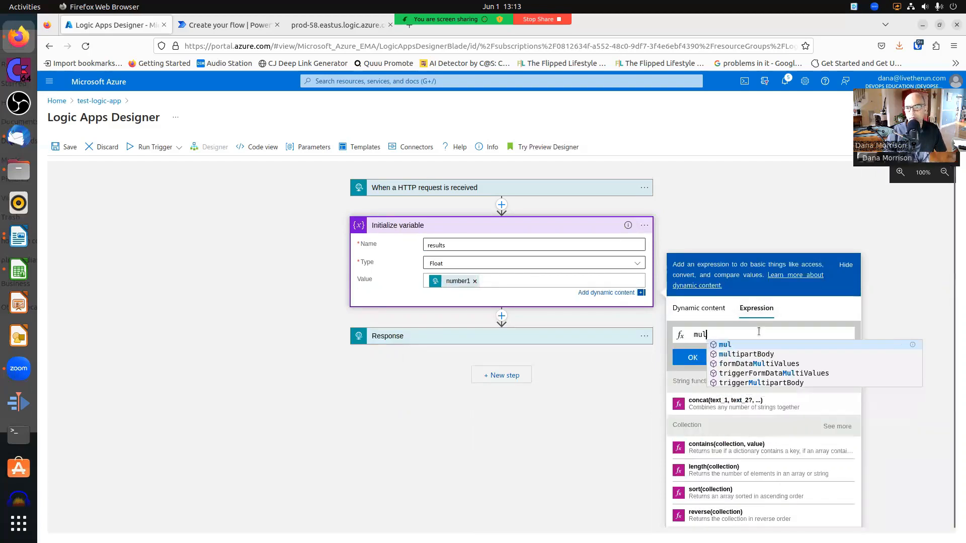
{"action": "type", "text": "("}
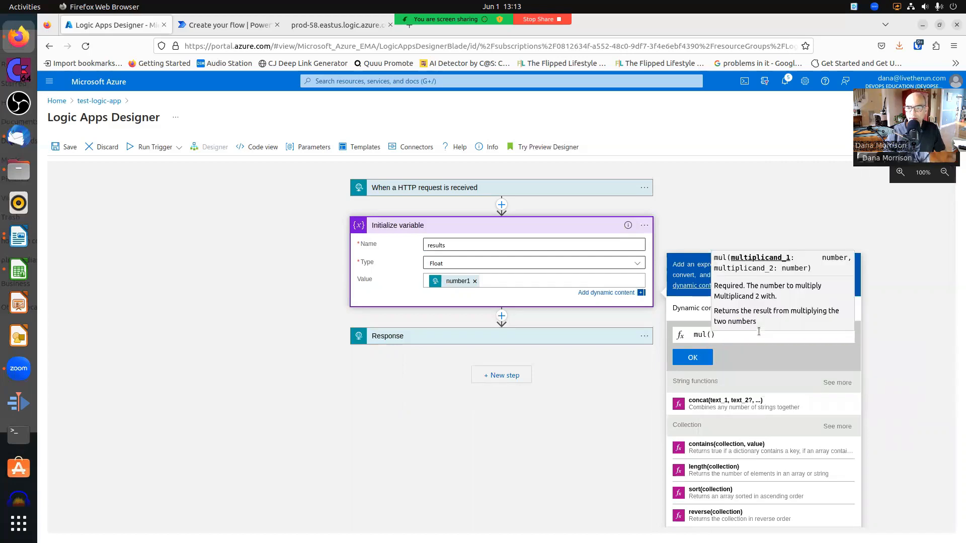
{"action": "key", "text": "ctrl+v"}
Step: Remove the @{ } wrapper around the triggerOutputs reference to number1 in the mul() expression
{"action": "key", "text": "BackSpace"}
{"action": "key", "text": "Left"}
{"action": "key", "text": "Left"}
{"action": "key", "text": "Left"}
{"action": "key", "text": "Left"}
{"action": "key", "text": "Left"}
{"action": "key", "text": "Left"}
{"action": "key", "text": "Left"}
{"action": "key", "text": "Left"}
{"action": "key", "text": "Left"}
{"action": "key", "text": "Left"}
{"action": "key", "text": "Left"}
{"action": "key", "text": "Left"}
{"action": "key", "text": "Left"}
{"action": "key", "text": "Left"}
{"action": "key", "text": "Left"}
{"action": "key", "text": "Left"}
{"action": "key", "text": "Left"}
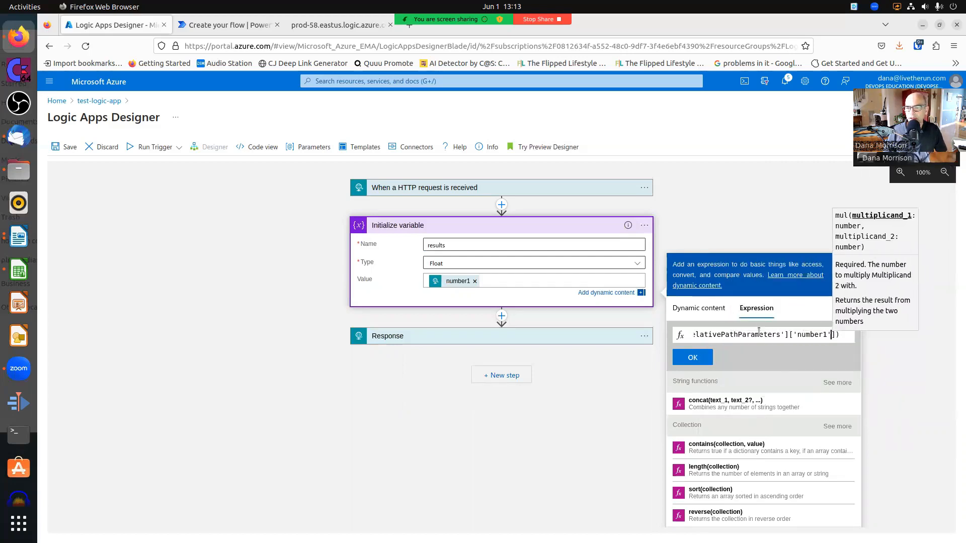
{"action": "key", "text": "Left"}
{"action": "key", "text": "Left"}
{"action": "key", "text": "Left"}
{"action": "key", "text": "Left"}
{"action": "key", "text": "Left"}
{"action": "key", "text": "Left"}
{"action": "key", "text": "Left"}
{"action": "key", "text": "Left"}
{"action": "key", "text": "Left"}
{"action": "key", "text": "Left"}
{"action": "key", "text": "Left"}
{"action": "key", "text": "Left"}
{"action": "key", "text": "Left"}
{"action": "key", "text": "Left"}
{"action": "key", "text": "Left"}
{"action": "key", "text": "Left"}
{"action": "key", "text": "Left"}
{"action": "key", "text": "Left"}
{"action": "key", "text": "Left"}
{"action": "key", "text": "Left"}
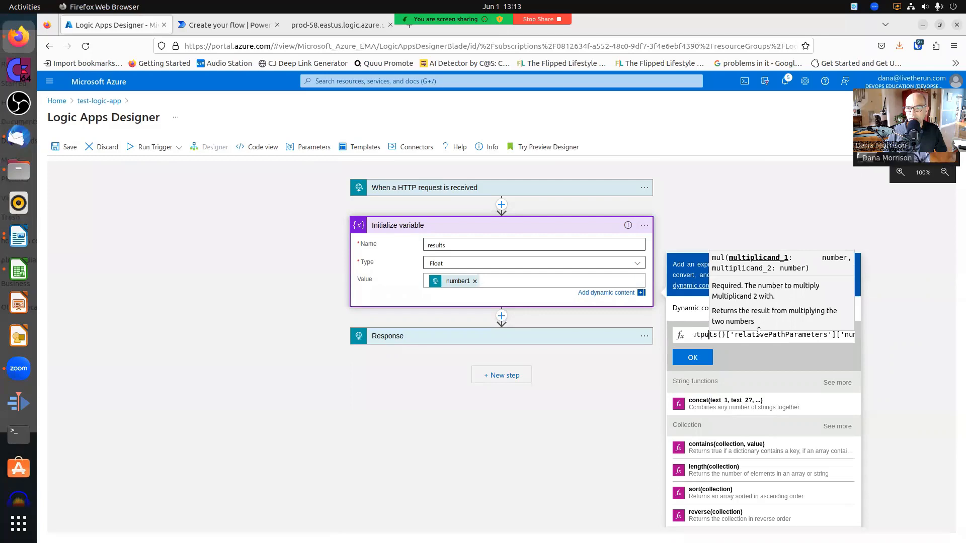
{"action": "key", "text": "BackSpace"}
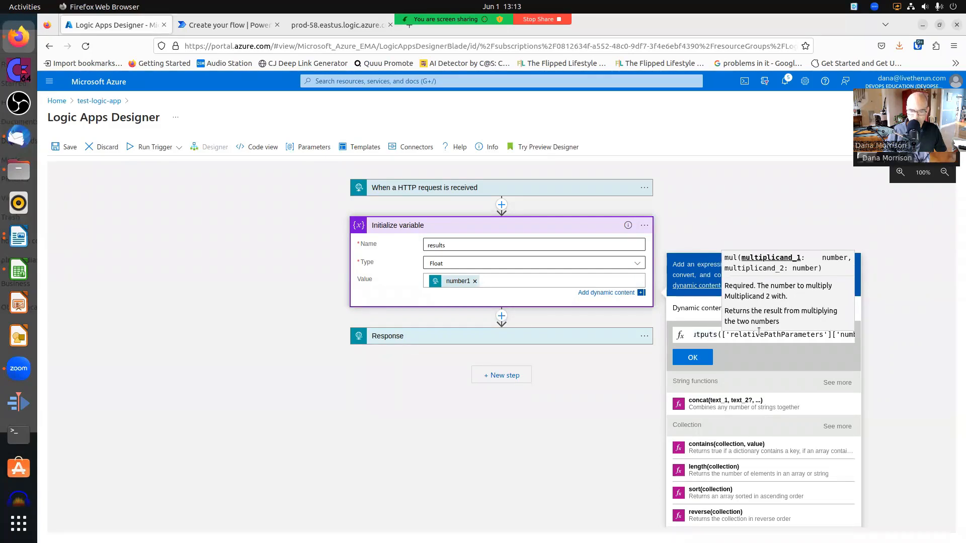
{"action": "key", "text": "Home"}
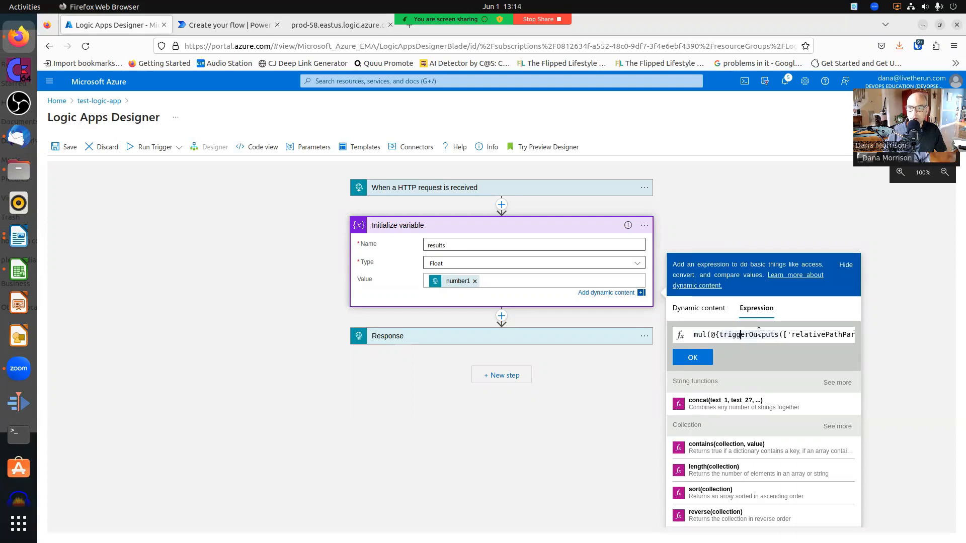
{"action": "key", "text": "BackSpace"}
{"action": "key", "text": "BackSpace"}
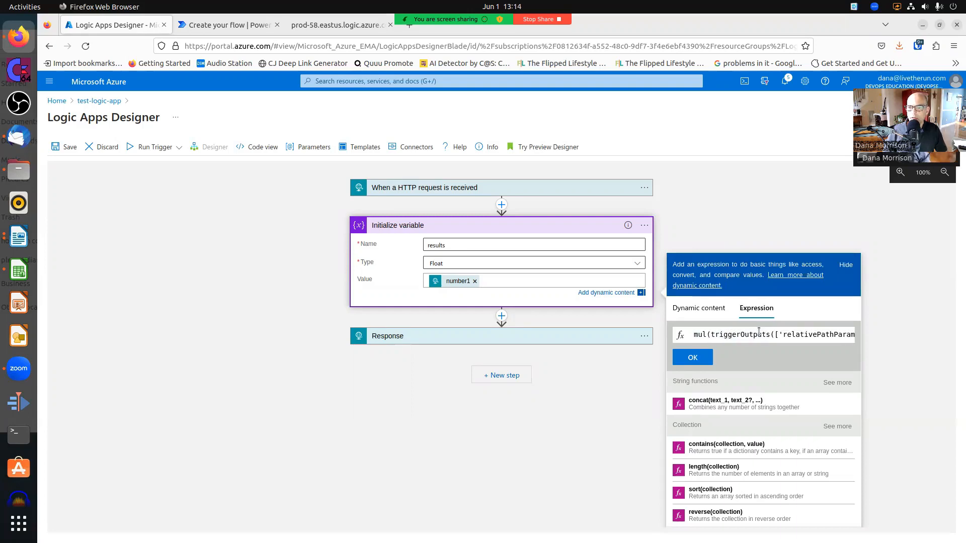
Step: Add the relative path parameter number2 as the second mul() argument and try to apply the expression
{"action": "key", "text": "End"}
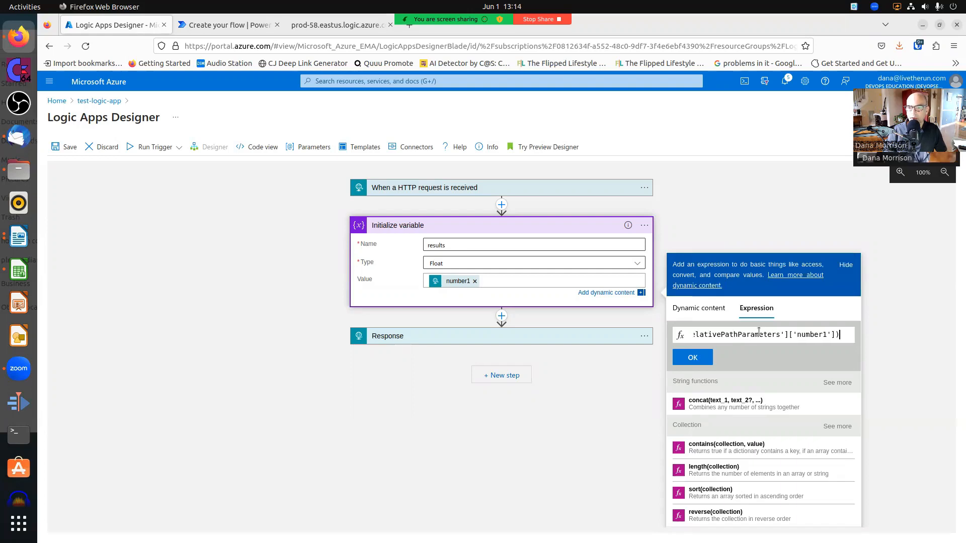
{"action": "type", "text": ","}
{"action": "key", "text": "BackSpace"}
{"action": "key", "text": "Left"}
{"action": "key", "text": "Left"}
{"action": "key", "text": "Left"}
{"action": "key", "text": "BackSpace"}
{"action": "type", "text": "2"}
{"action": "key", "text": "Right"}
{"action": "key", "text": "Right"}
{"action": "key", "text": "Right"}
{"action": "key", "text": "BackSpace"}
{"action": "type", "text": ")"}
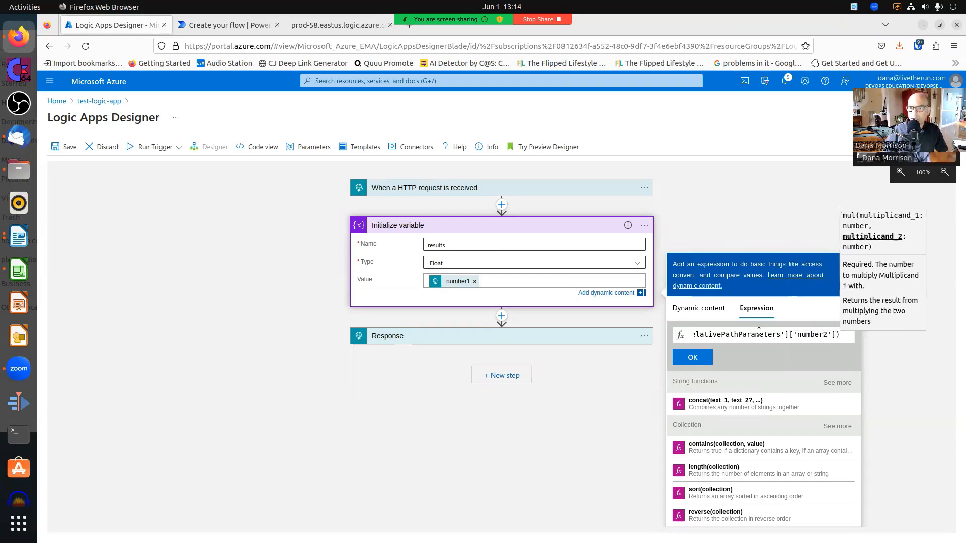
{"action": "left_click", "coordinate": [695, 357]}
{"action": "left_click", "coordinate": [603, 325]}
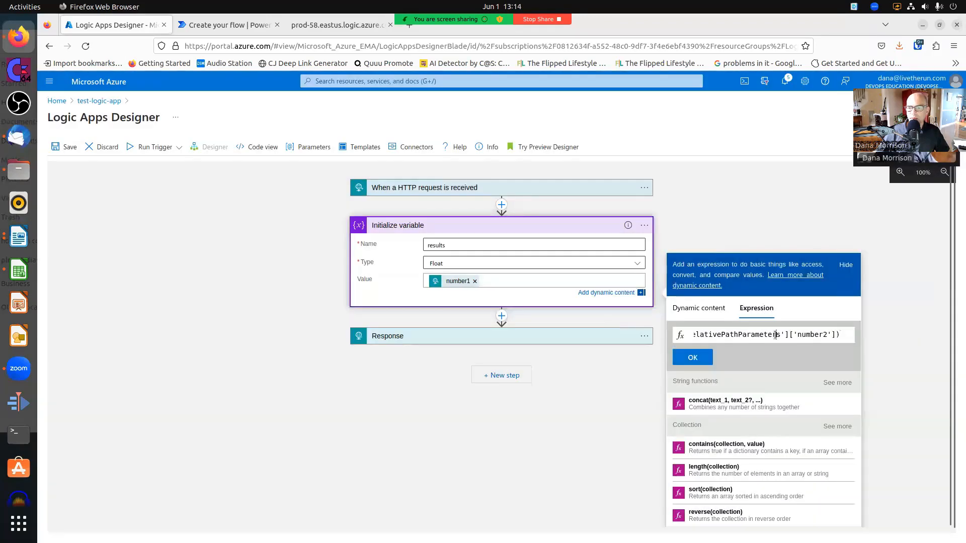
Step: Remove the @{ prefix before the second triggerOutputs reference in the mul() expression and try to apply it again
{"action": "key", "text": "Home"}
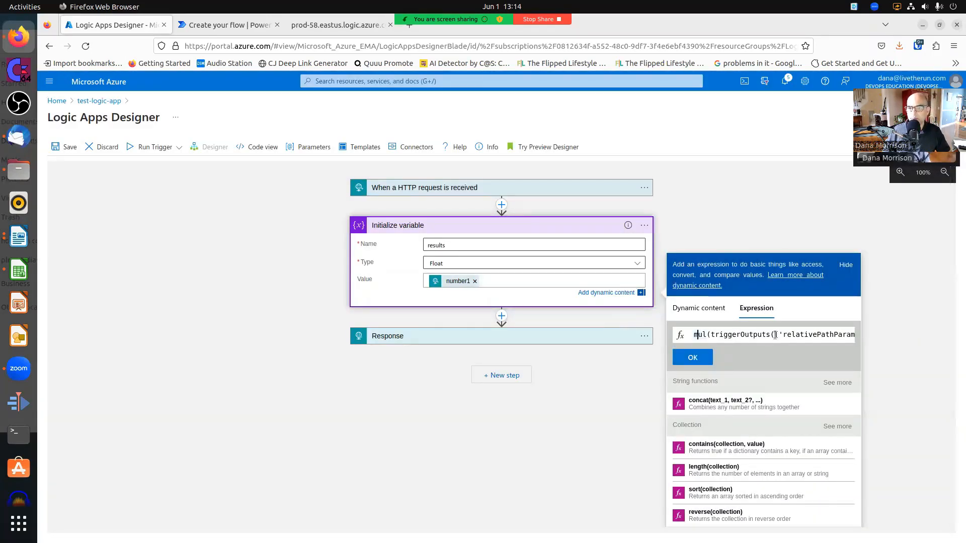
{"action": "key", "text": "Right"}
{"action": "key", "text": "Right"}
{"action": "key", "text": "Right"}
{"action": "key", "text": "Right"}
{"action": "key", "text": "Right"}
{"action": "key", "text": "Right"}
{"action": "key", "text": "Right"}
{"action": "key", "text": "Right"}
{"action": "key", "text": "Right"}
{"action": "key", "text": "Right"}
{"action": "key", "text": "Right"}
{"action": "key", "text": "Right"}
{"action": "key", "text": "Right"}
{"action": "key", "text": "Right"}
{"action": "key", "text": "Right"}
{"action": "key", "text": "Right"}
{"action": "key", "text": "Right"}
{"action": "key", "text": "Right"}
{"action": "key", "text": "Right"}
{"action": "key", "text": "Right"}
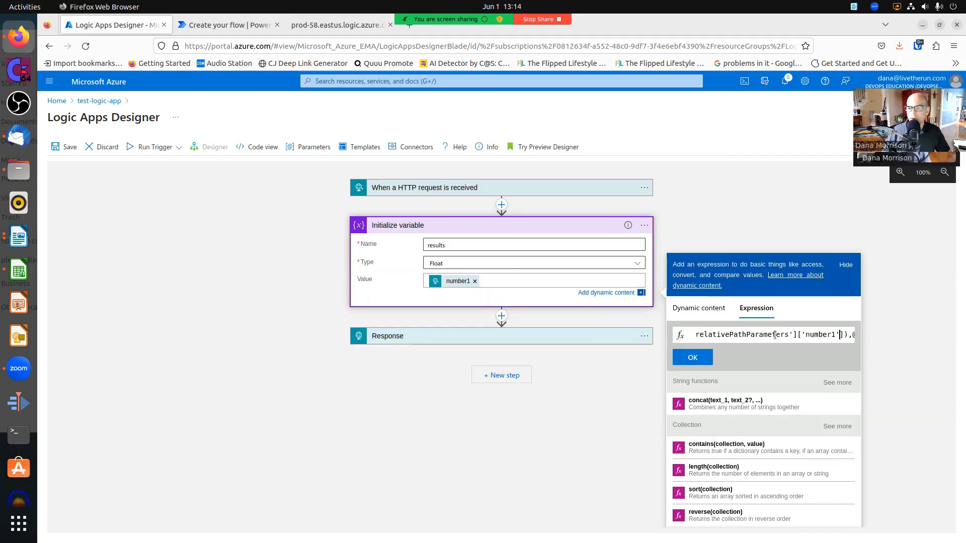
{"action": "key", "text": "BackSpace"}
{"action": "key", "text": "BackSpace"}
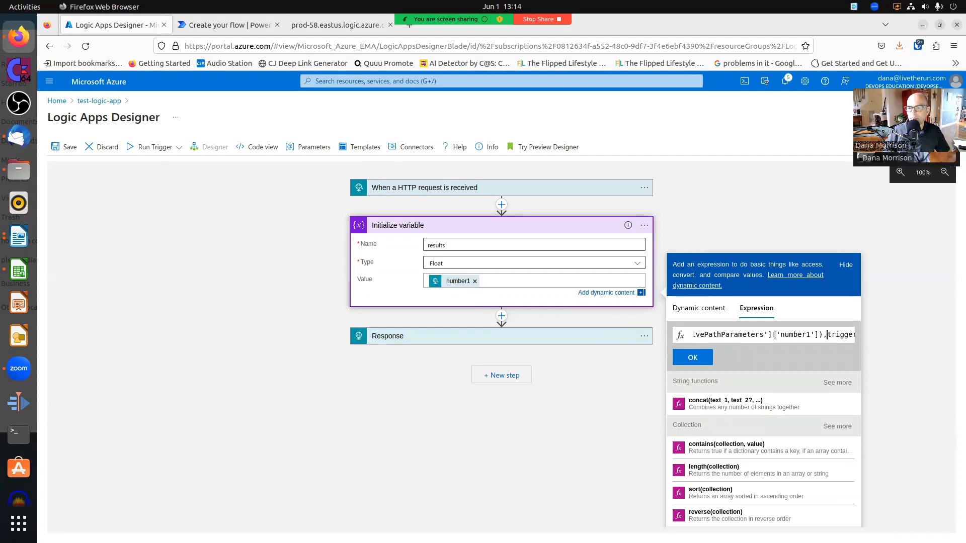
{"action": "key", "text": "End"}
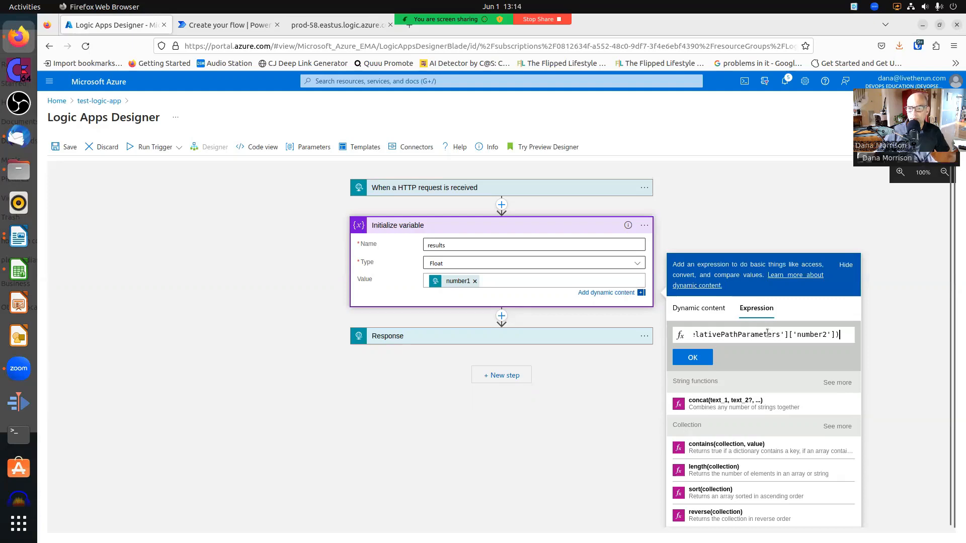
{"action": "left_click", "coordinate": [691, 357]}
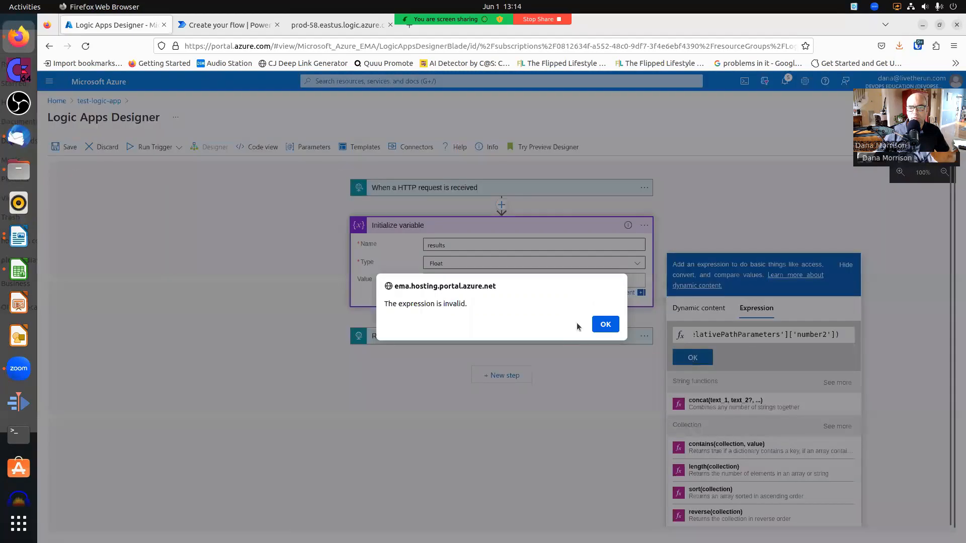
{"action": "left_click", "coordinate": [606, 325]}
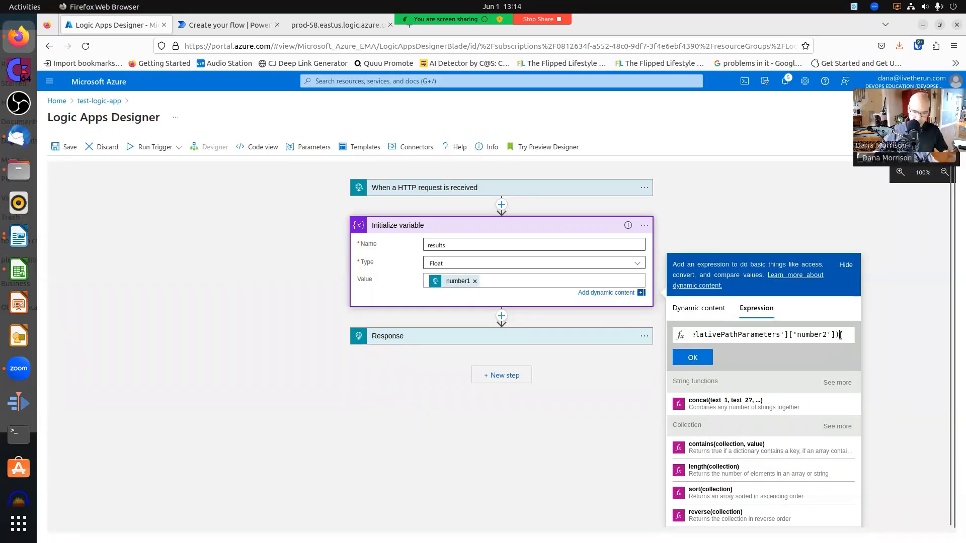
Step: Try to apply the mul() expression with an extra closing parenthesis at the end, and clear the whole expression
{"action": "type", "text": ")"}
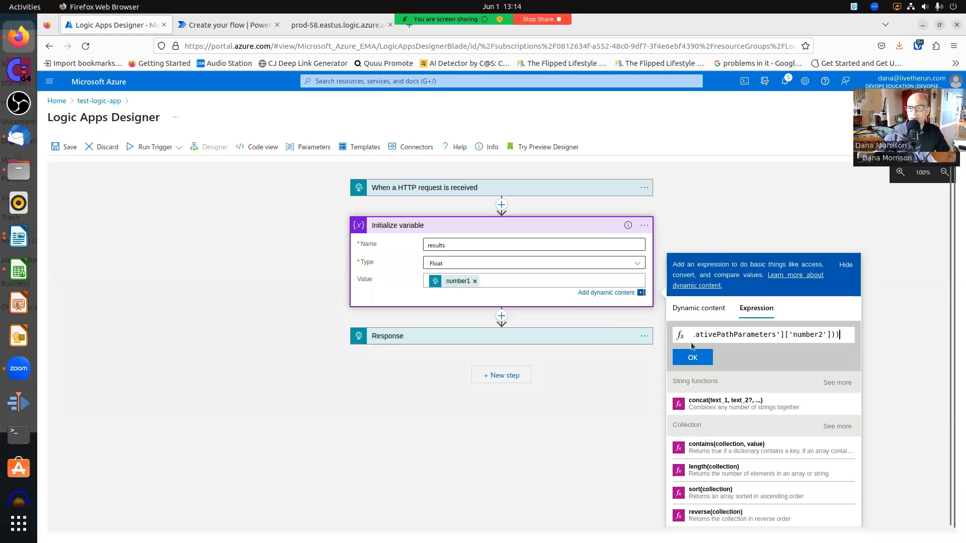
{"action": "left_click", "coordinate": [690, 360]}
{"action": "left_click", "coordinate": [599, 327]}
{"action": "triple_click", "coordinate": [802, 338]}
{"action": "key", "text": "BackSpace"}
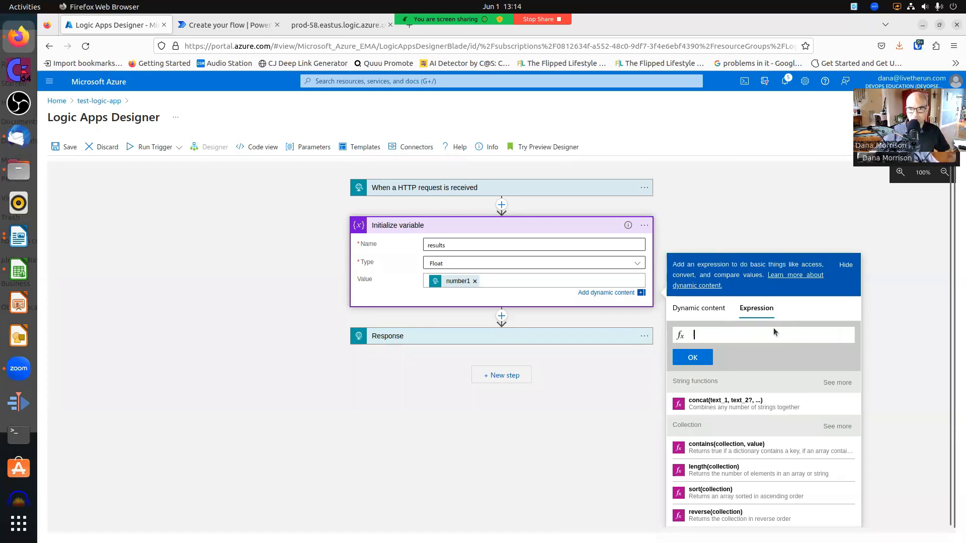
Step: Append a comma and the number2 path parameter after number1 in the variable's value and try to save the logic app
{"action": "left_click", "coordinate": [451, 285]}
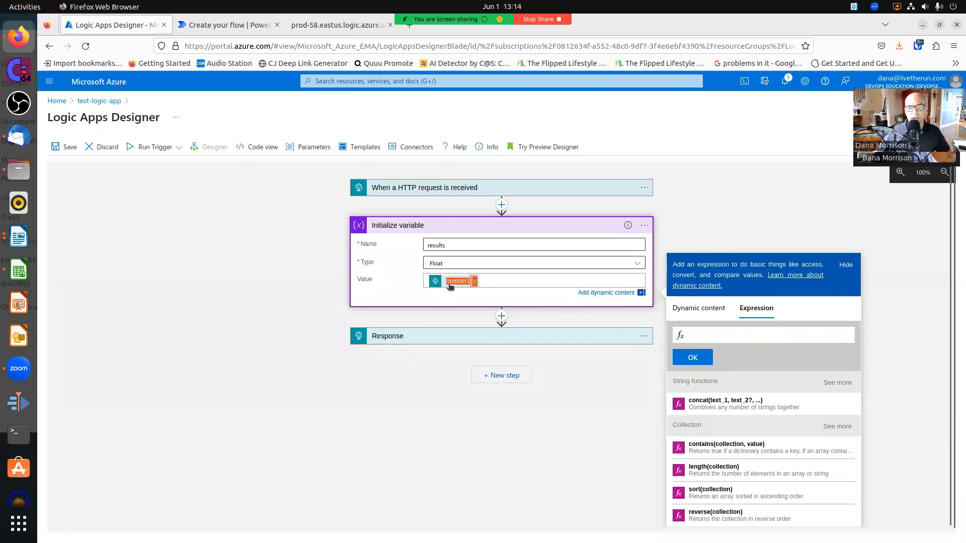
{"action": "left_click", "coordinate": [544, 283]}
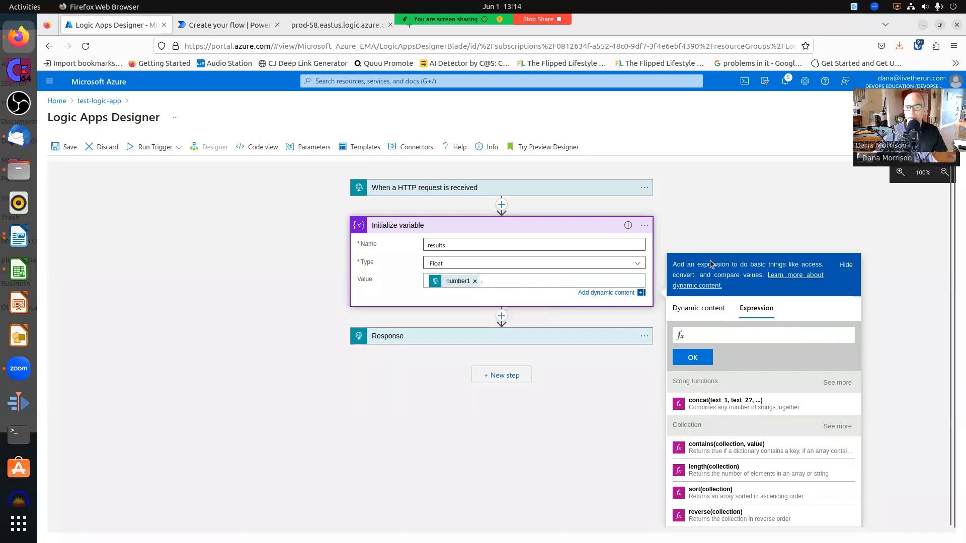
{"action": "scroll", "coordinate": [725, 409], "scroll_direction": "down", "scroll_amount": 5}
{"action": "scroll", "coordinate": [726, 409], "scroll_direction": "up", "scroll_amount": 5}
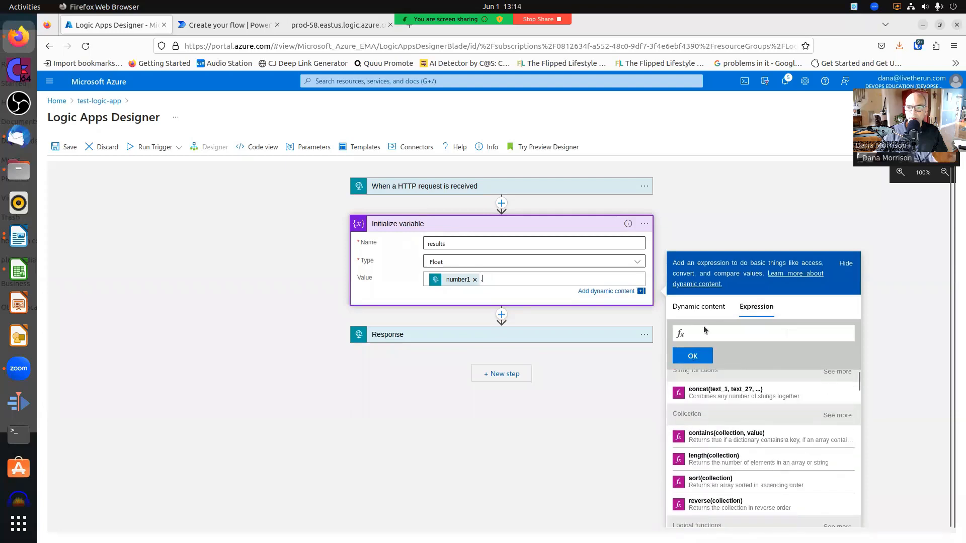
{"action": "left_click", "coordinate": [703, 304]}
{"action": "left_click", "coordinate": [718, 478]}
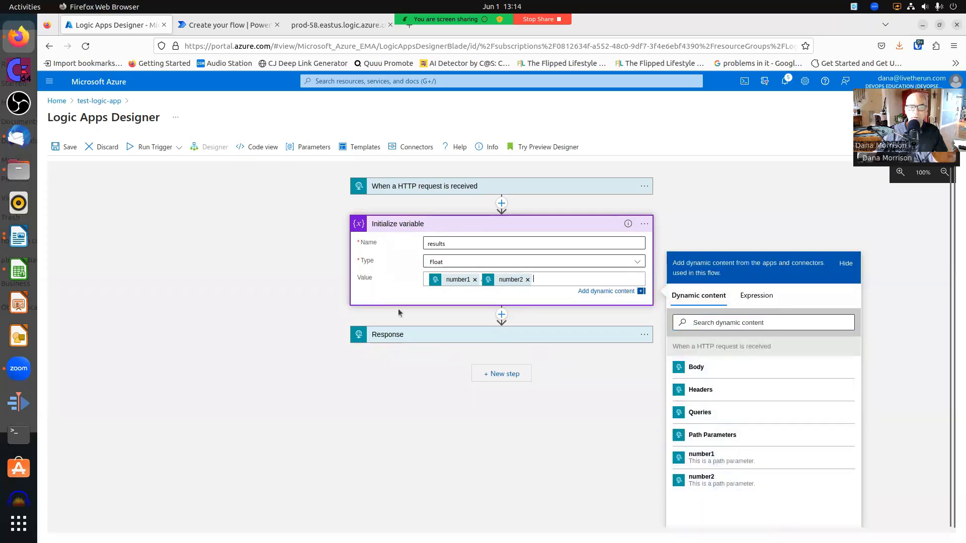
{"action": "left_click", "coordinate": [69, 148]}
Step: Change the results variable's type to String and save the logic app
{"action": "left_click", "coordinate": [460, 263]}
{"action": "left_click", "coordinate": [462, 264]}
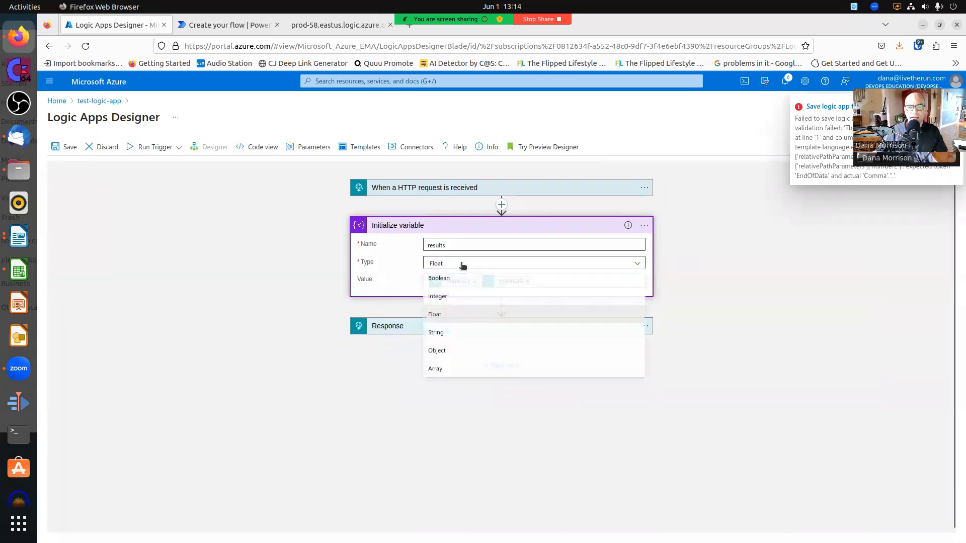
{"action": "left_click", "coordinate": [451, 333]}
{"action": "left_click", "coordinate": [65, 147]}
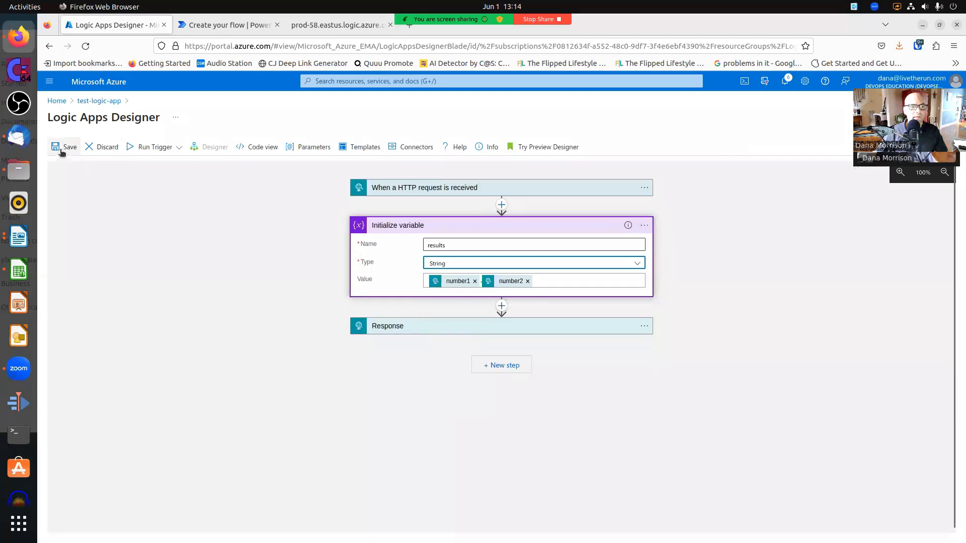
Step: Replace the Response action's body text with the results variable and save the logic app
{"action": "left_click", "coordinate": [455, 329]}
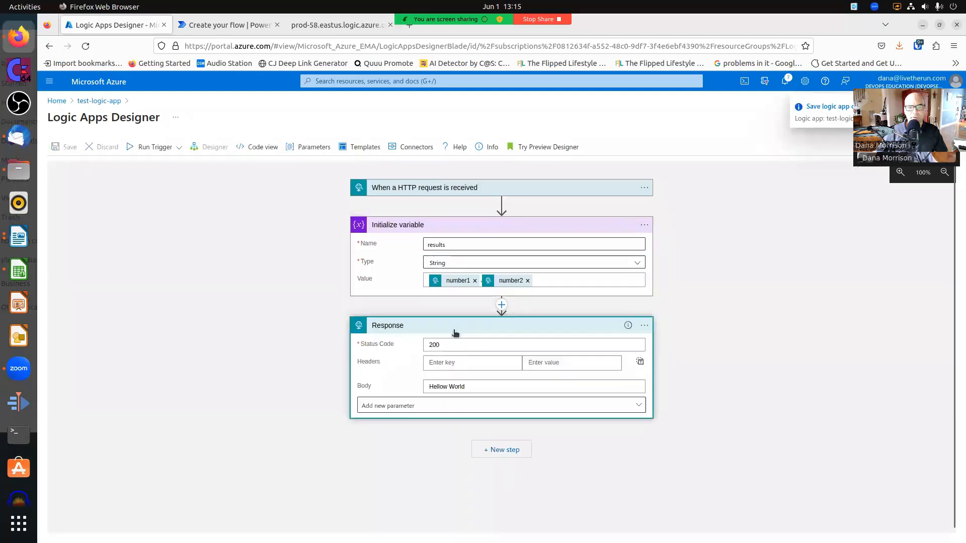
{"action": "left_click", "coordinate": [461, 406]}
{"action": "left_click", "coordinate": [462, 405]}
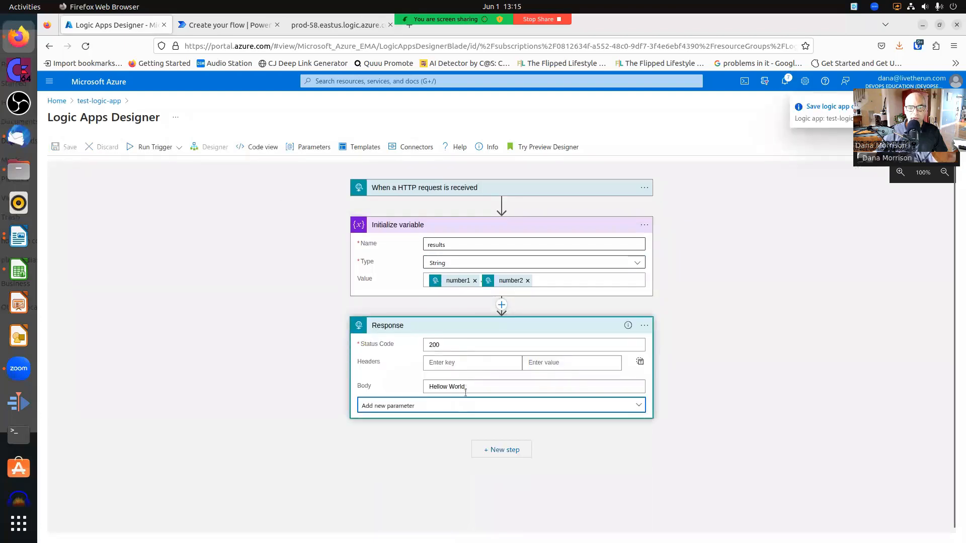
{"action": "left_click", "coordinate": [465, 387]}
{"action": "left_click_drag", "start_coordinate": [448, 387], "coordinate": [439, 386]}
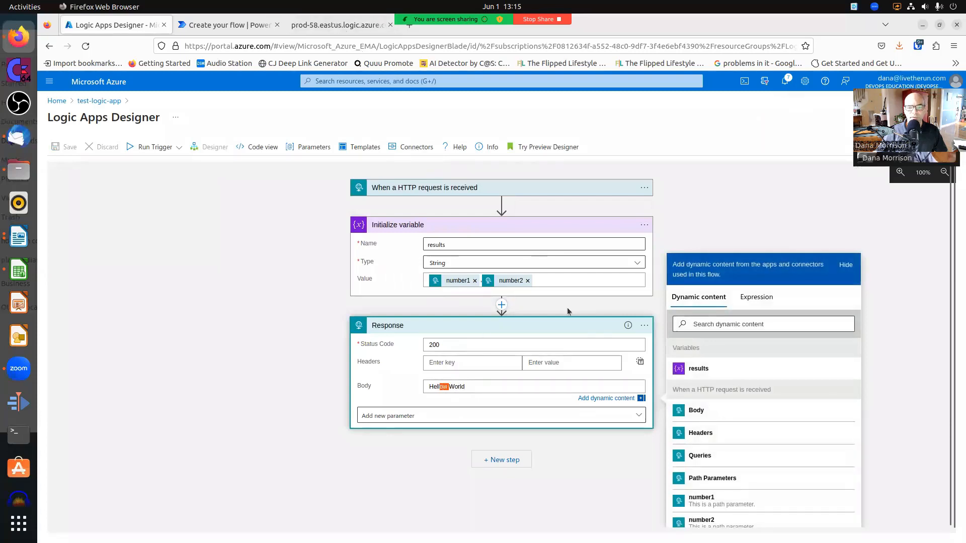
{"action": "left_click_drag", "start_coordinate": [467, 392], "coordinate": [385, 380]}
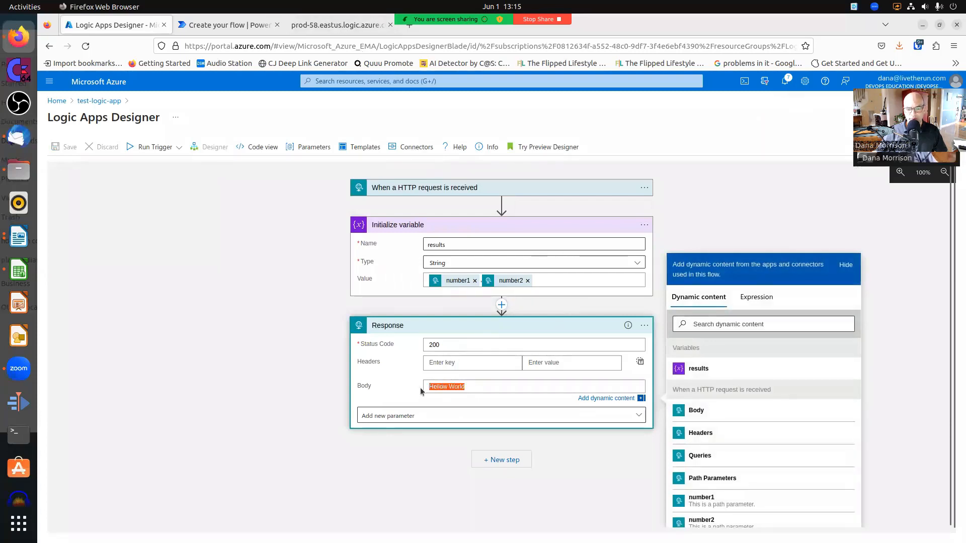
{"action": "key", "text": "BackSpace"}
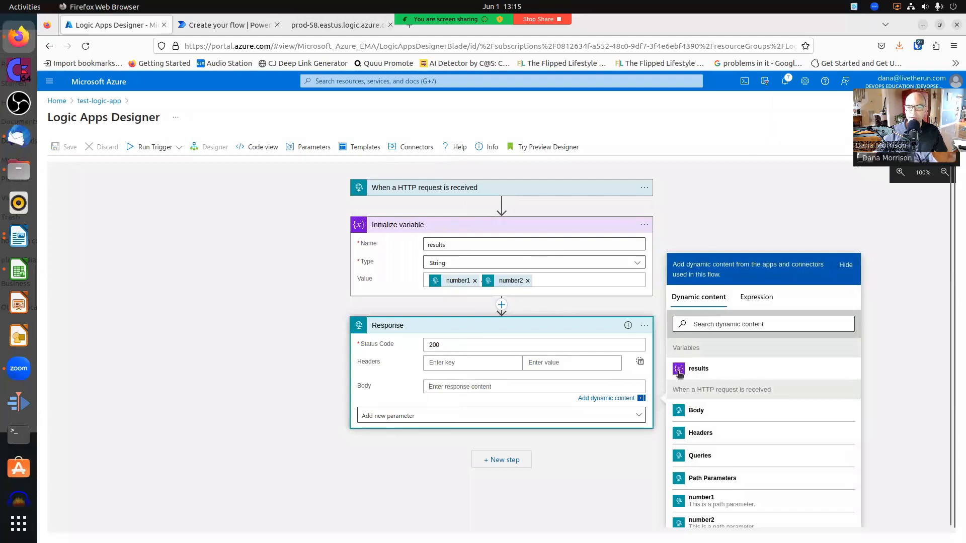
{"action": "left_click", "coordinate": [698, 368]}
{"action": "left_click", "coordinate": [56, 147]}
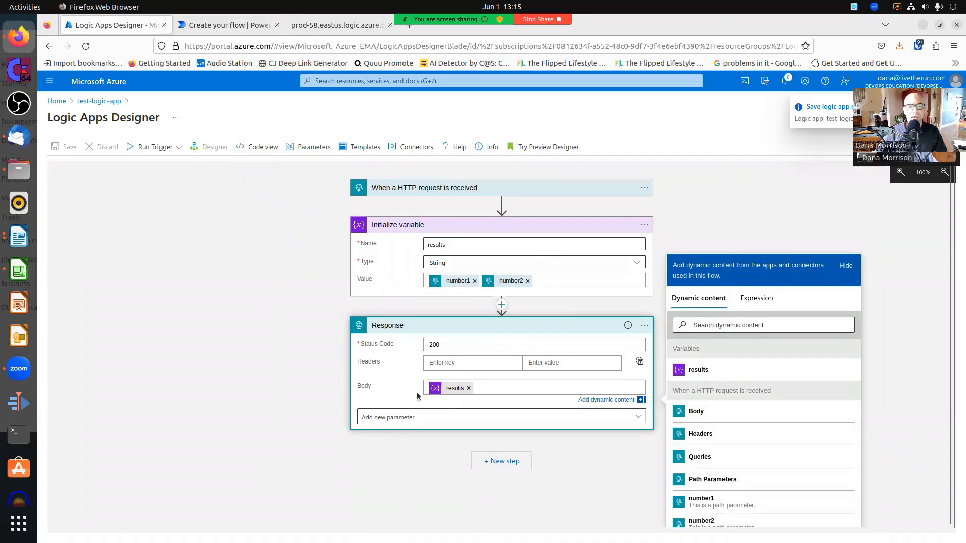
Step: Switch to the logic app's request URL page and send the GET request again to check the response
{"action": "left_click", "coordinate": [347, 24]}
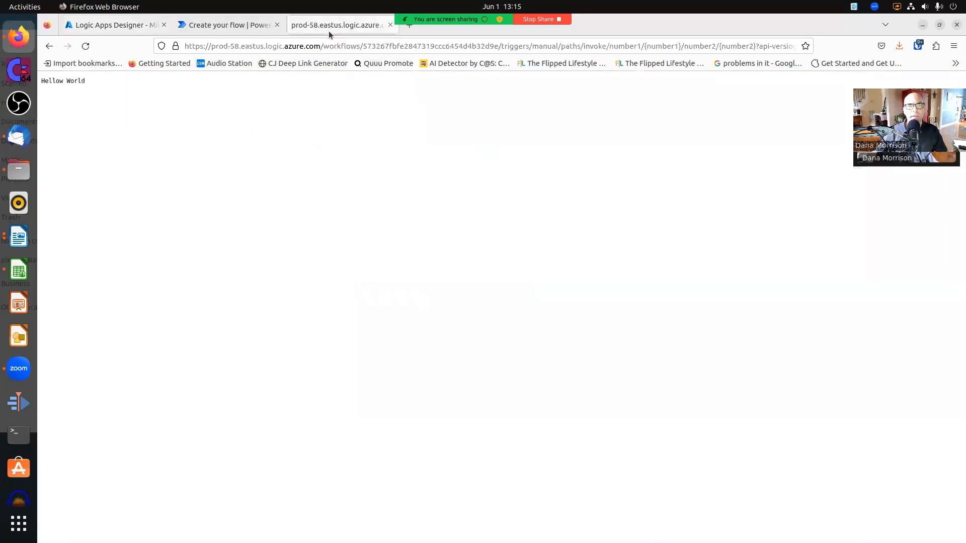
{"action": "left_click", "coordinate": [346, 45]}
{"action": "key", "text": "Return"}
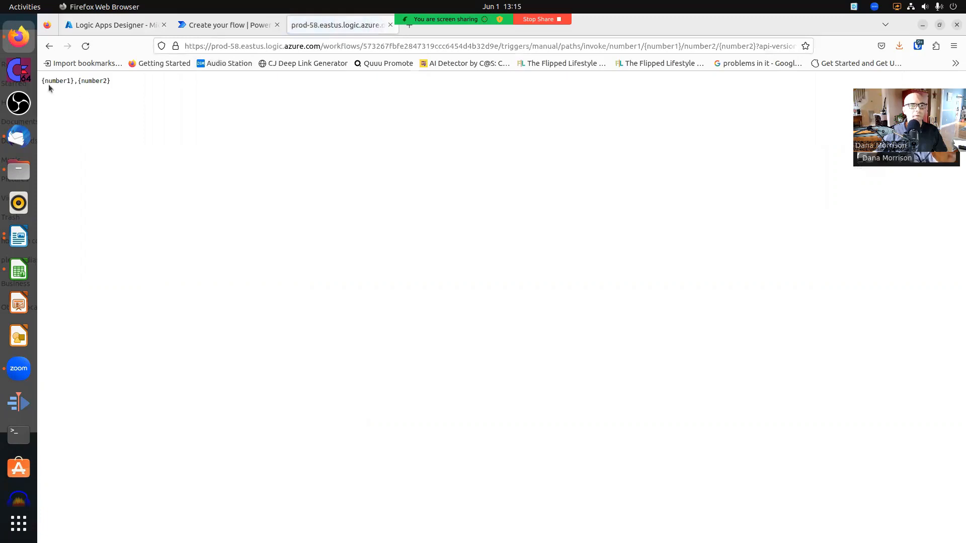
Step: Replace the {number1} placeholder in the request URL with 2
{"action": "double_click", "coordinate": [664, 46]}
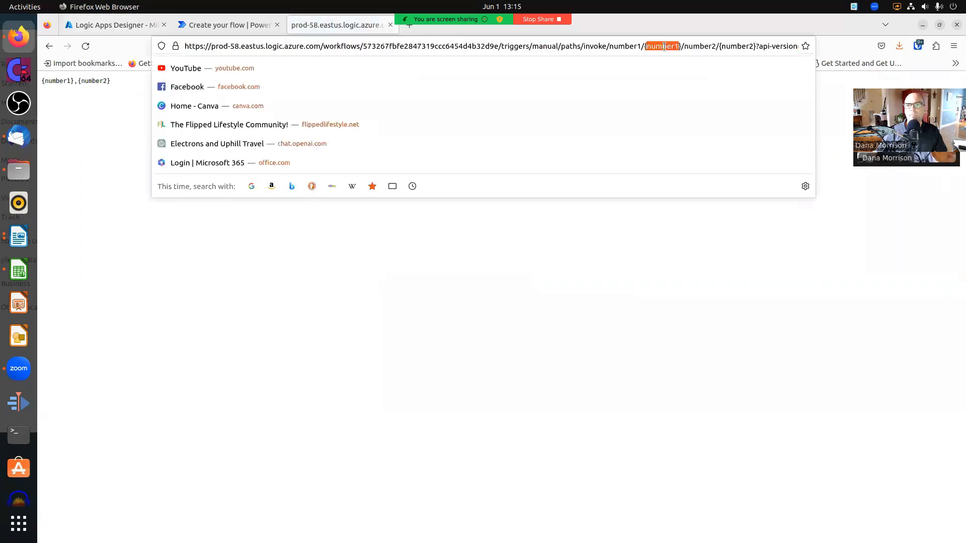
{"action": "left_click", "coordinate": [664, 47]}
{"action": "key", "text": "BackSpace"}
{"action": "key", "text": "BackSpace"}
{"action": "key", "text": "BackSpace"}
{"action": "key", "text": "BackSpace"}
{"action": "key", "text": "BackSpace"}
{"action": "key", "text": "BackSpace"}
{"action": "key", "text": "BackSpace"}
{"action": "key", "text": "BackSpace"}
{"action": "key", "text": "BackSpace"}
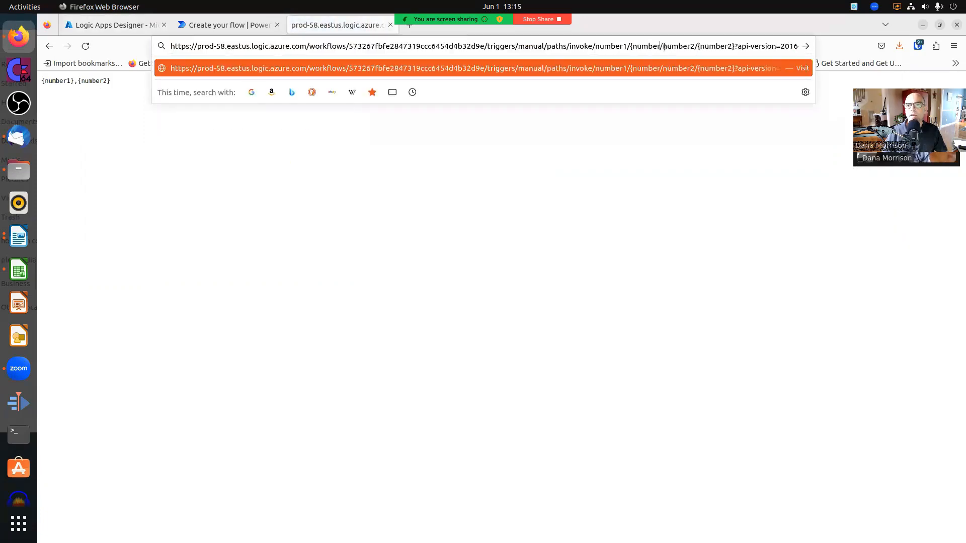
{"action": "type", "text": "2"}
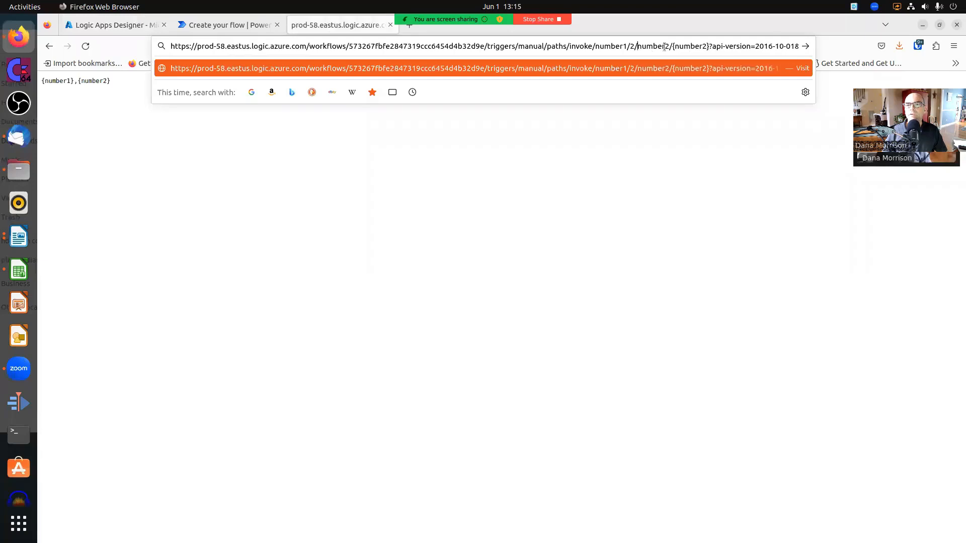
Step: Replace the {number2} placeholder in the request URL with 5 and send the request
{"action": "key", "text": "Delete"}
{"action": "key", "text": "Delete"}
{"action": "key", "text": "Delete"}
{"action": "key", "text": "Delete"}
{"action": "key", "text": "Delete"}
{"action": "key", "text": "Delete"}
{"action": "key", "text": "Delete"}
{"action": "key", "text": "Delete"}
{"action": "key", "text": "Delete"}
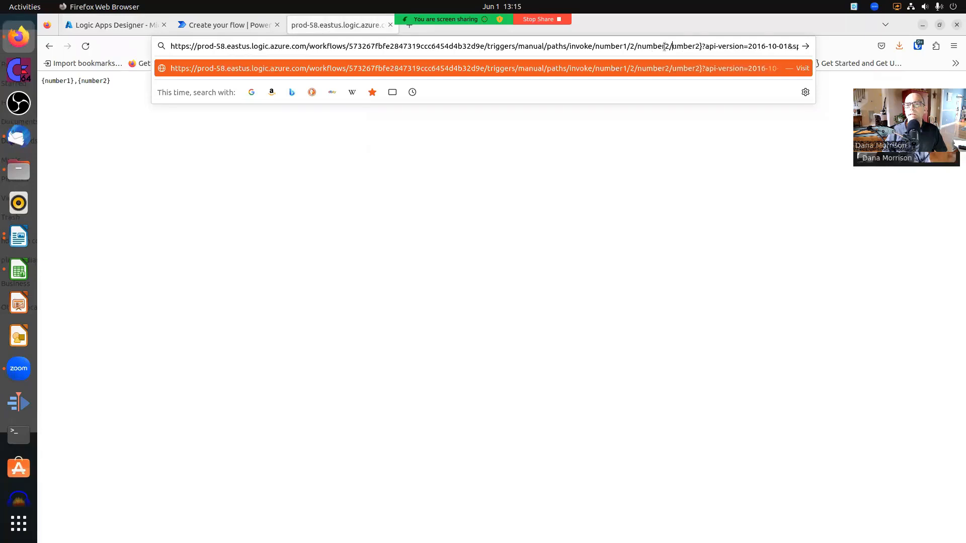
{"action": "type", "text": "5"}
{"action": "key", "text": "Return"}
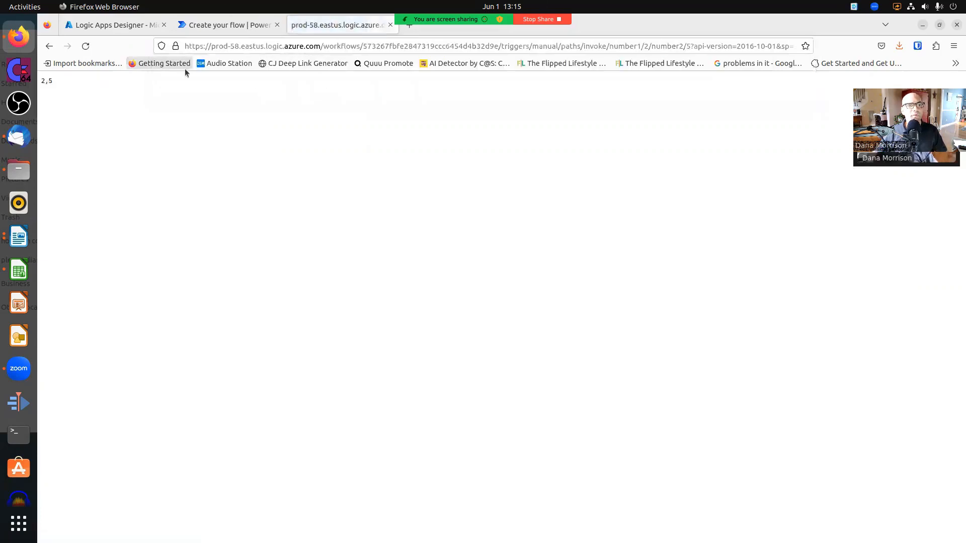
Step: Return to the Logic Apps Designer, clear the results variable's value and set its type to Float
{"action": "left_click", "coordinate": [229, 25]}
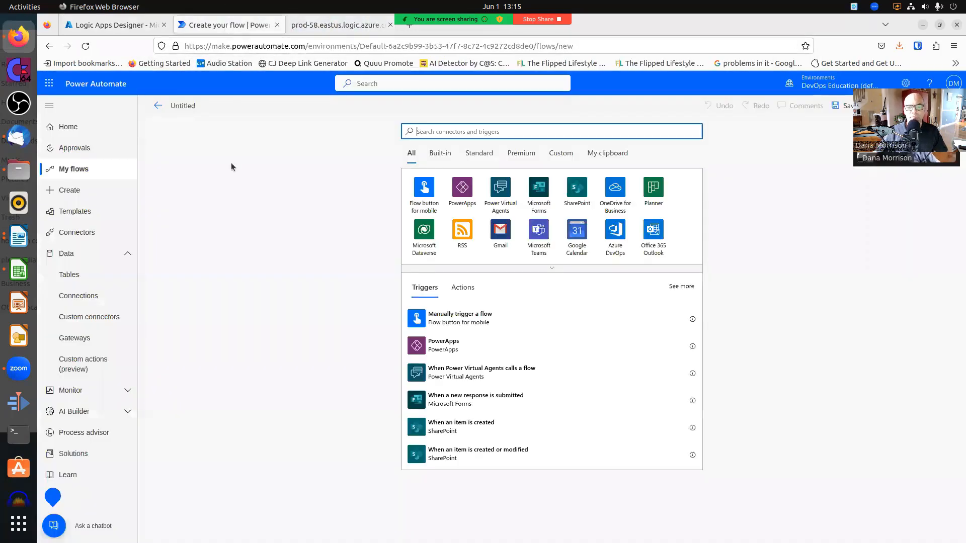
{"action": "left_click", "coordinate": [106, 25]}
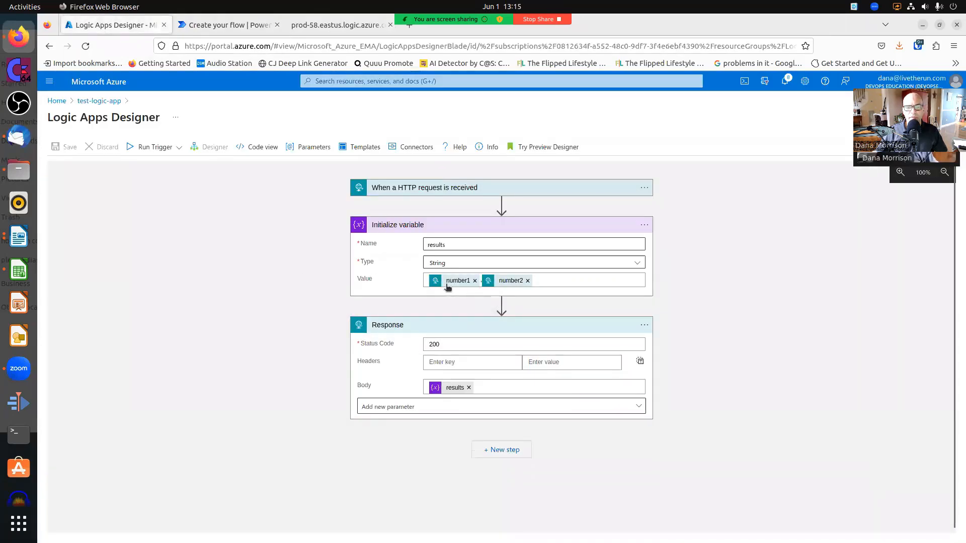
{"action": "left_click", "coordinate": [528, 282]}
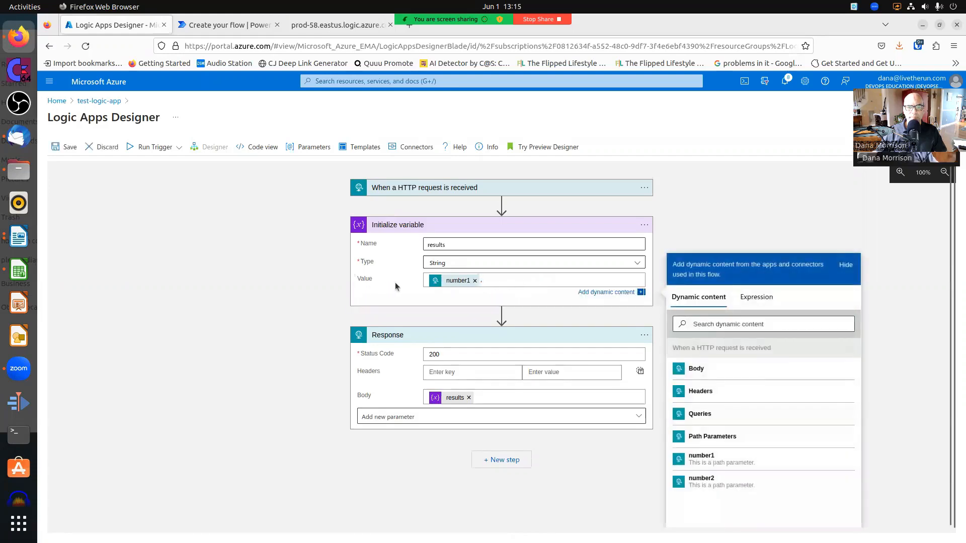
{"action": "key", "text": "BackSpace"}
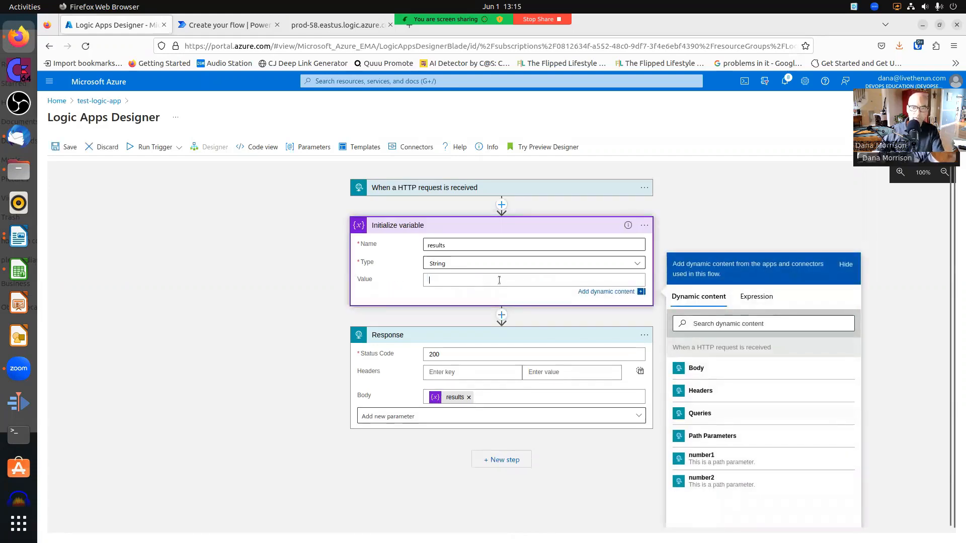
{"action": "left_click", "coordinate": [473, 264]}
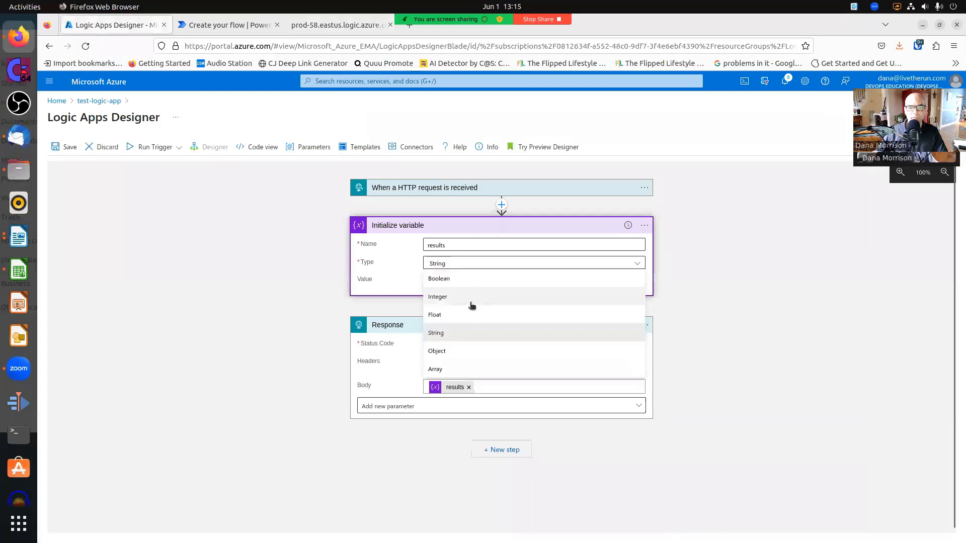
{"action": "left_click", "coordinate": [469, 315]}
Step: Insert the number1 path parameter into the results variable's value and cut it back out for reuse in an expression
{"action": "left_click", "coordinate": [455, 280]}
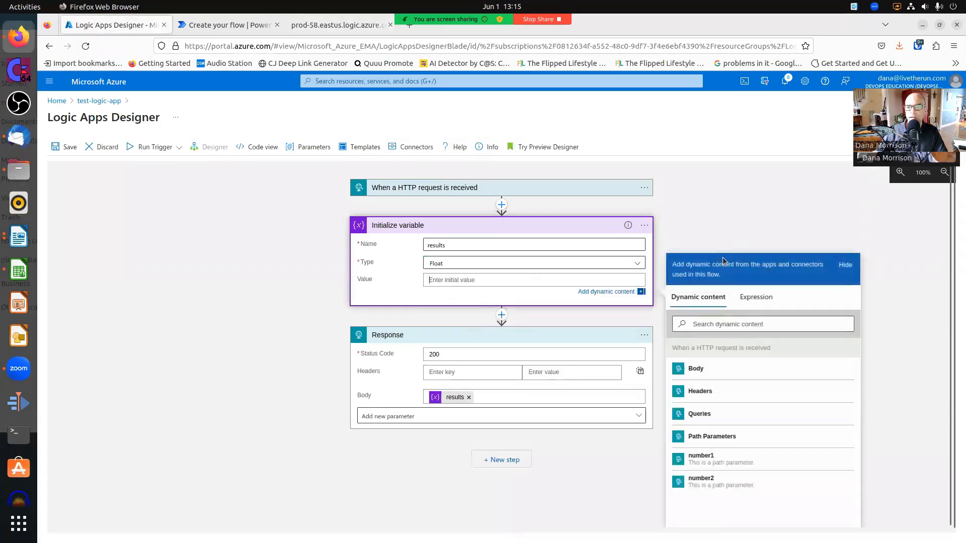
{"action": "left_click", "coordinate": [756, 297]}
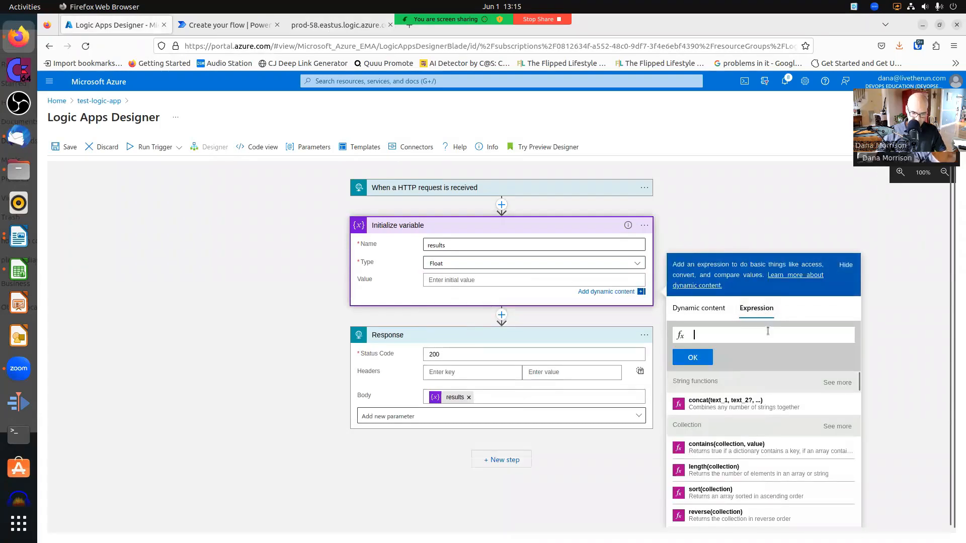
{"action": "left_click", "coordinate": [699, 308]}
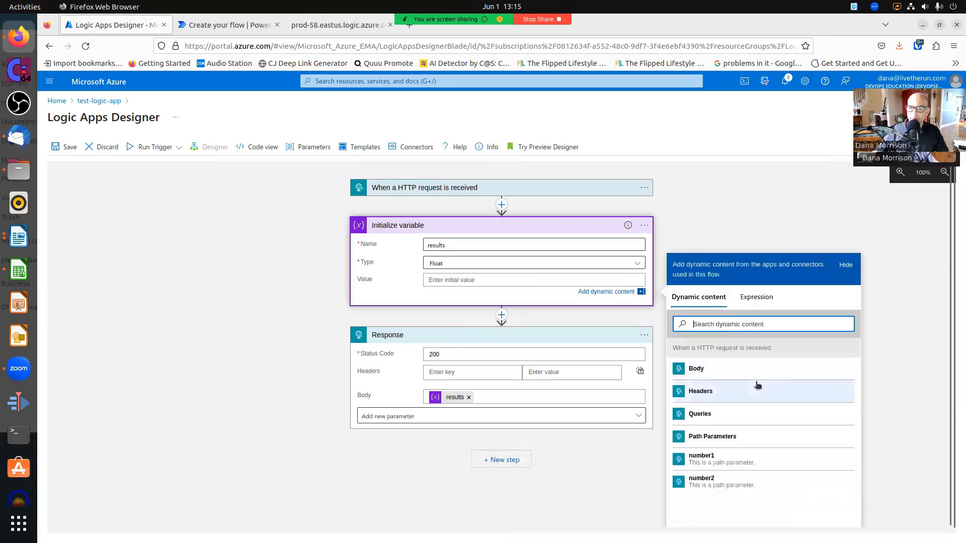
{"action": "left_click", "coordinate": [730, 459]}
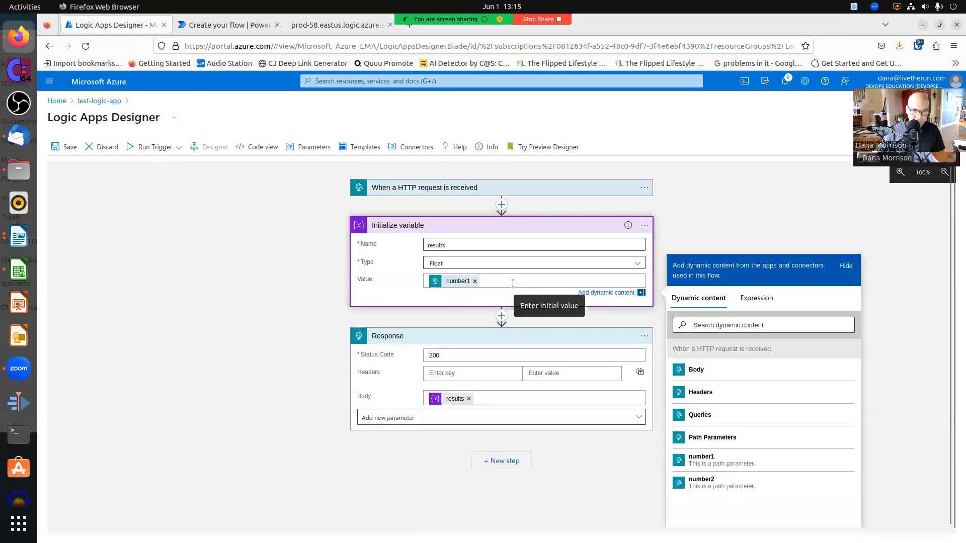
{"action": "key", "text": "BackSpace"}
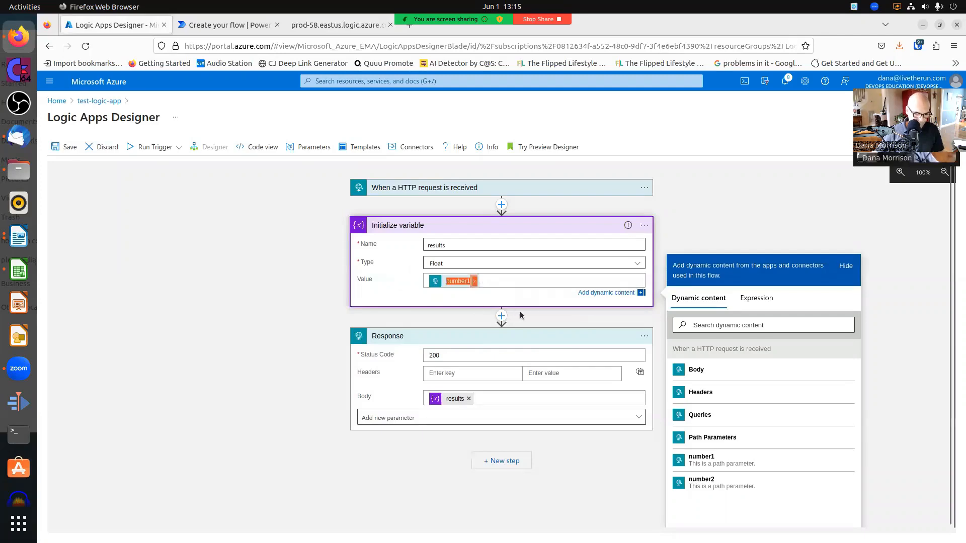
{"action": "key", "text": "BackSpace"}
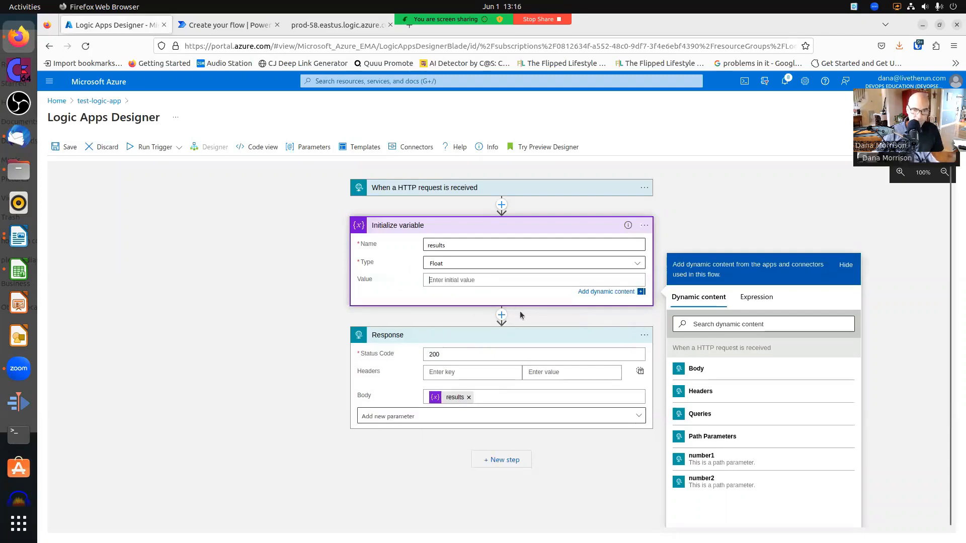
Step: Paste the number1 reference into a new expression for the value, strip its @{ and } wrapper and select the remaining reference
{"action": "left_click", "coordinate": [756, 297]}
{"action": "left_click", "coordinate": [748, 333]}
{"action": "key", "text": "ctrl+v"}
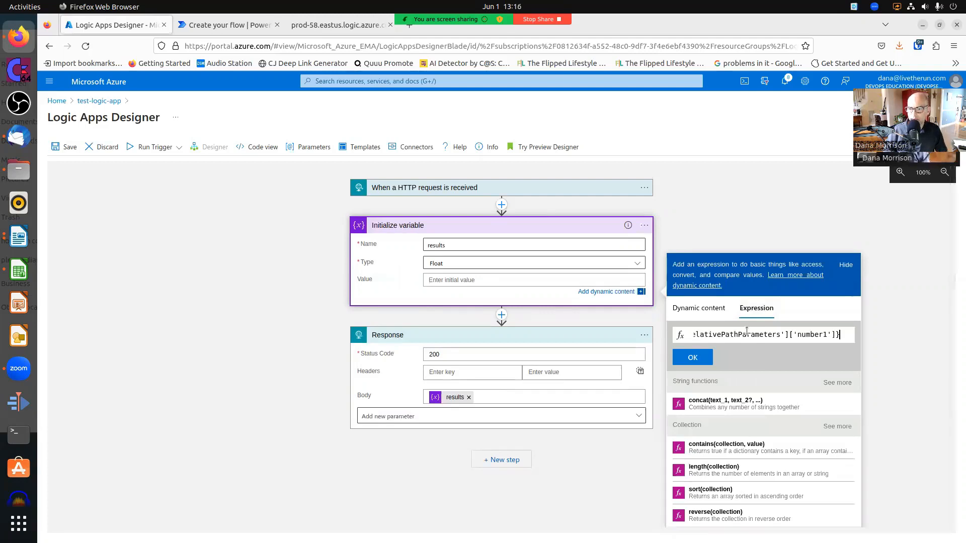
{"action": "key", "text": "Home"}
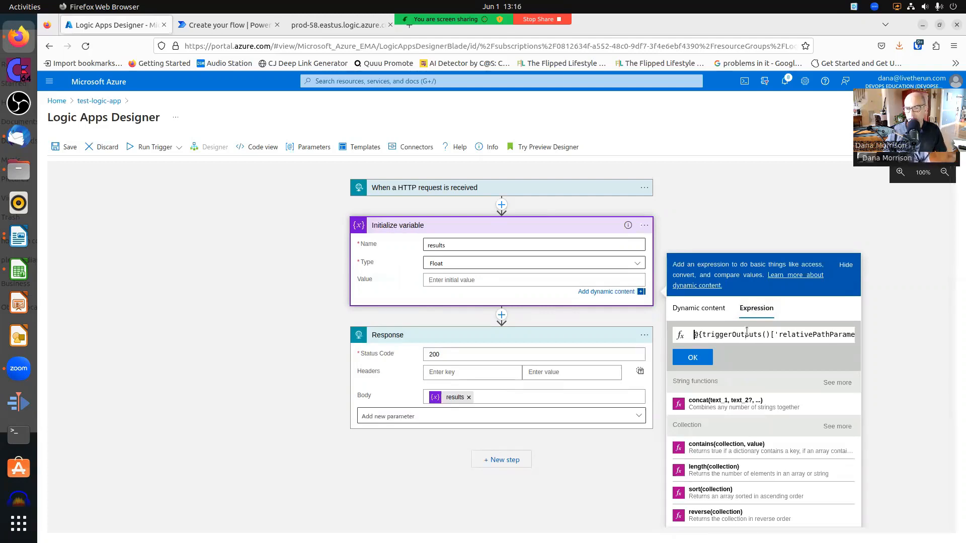
{"action": "key", "text": "Delete"}
{"action": "key", "text": "Delete"}
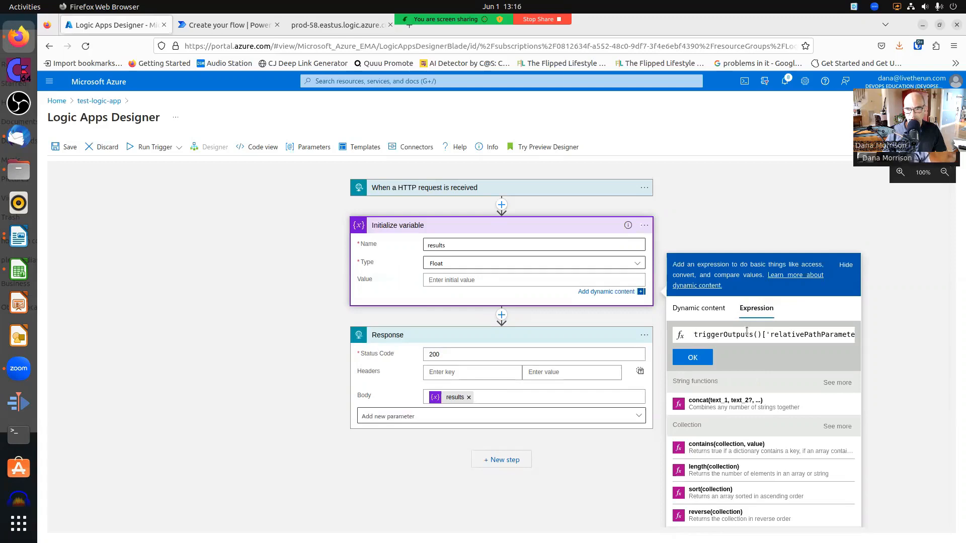
{"action": "key", "text": "shift+End"}
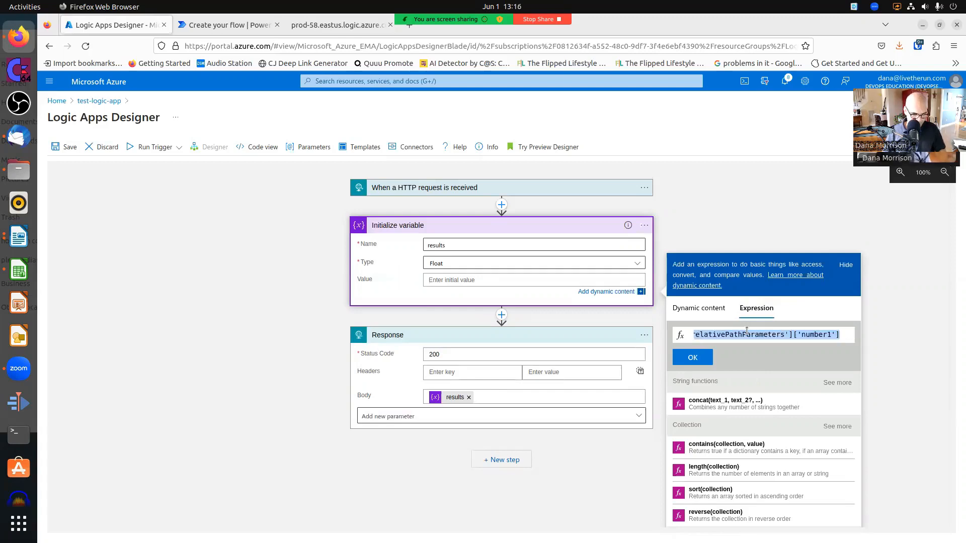
Step: Wrap the reference in mul(), add the same triggerOutputs reference with number2 as second argument, and apply the expression as the value
{"action": "key", "text": "Home"}
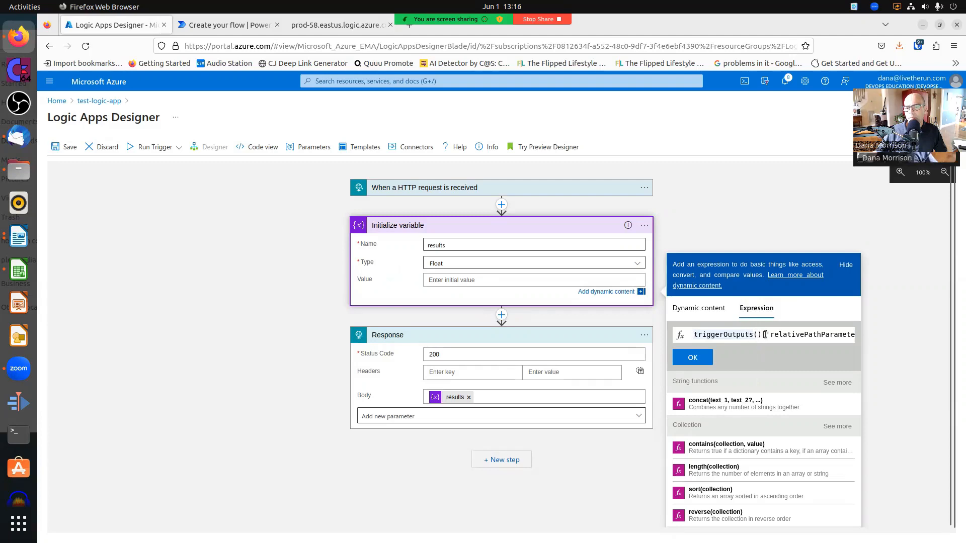
{"action": "type", "text": "mul("}
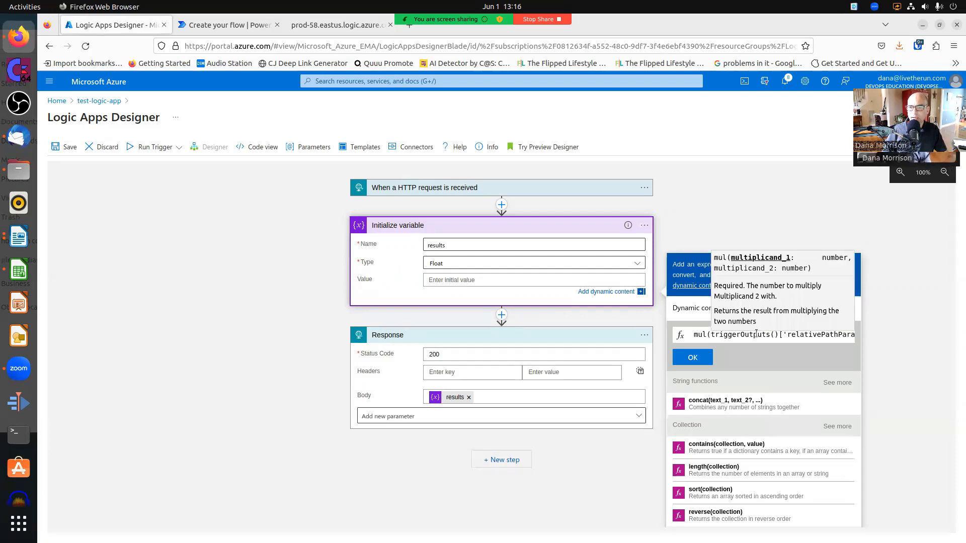
{"action": "key", "text": "End"}
{"action": "type", "text": ","}
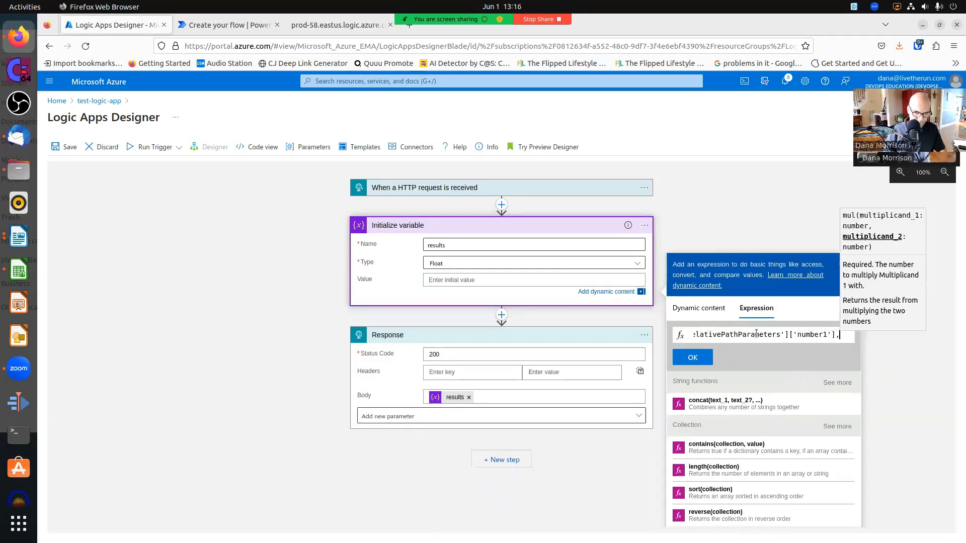
{"action": "key", "text": "BackSpace"}
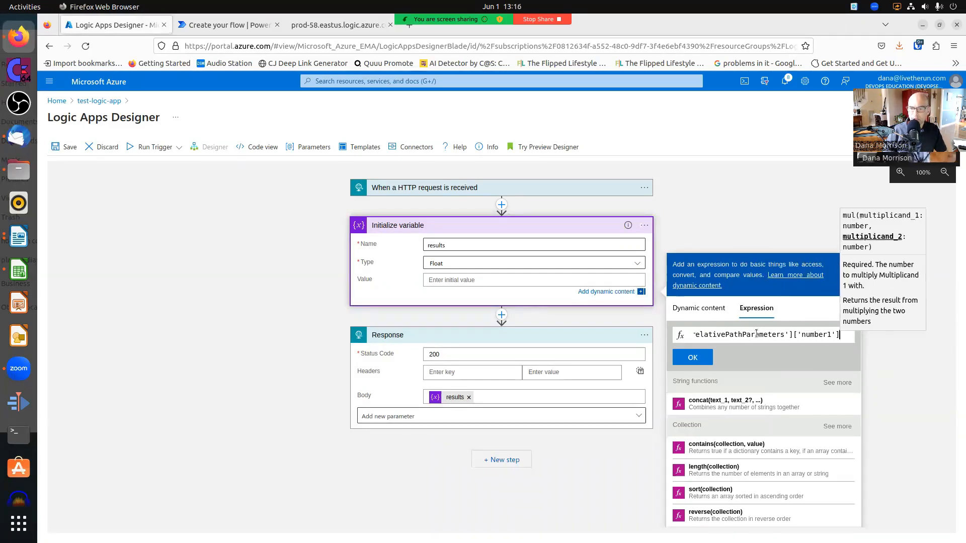
{"action": "type", "text": ")"}
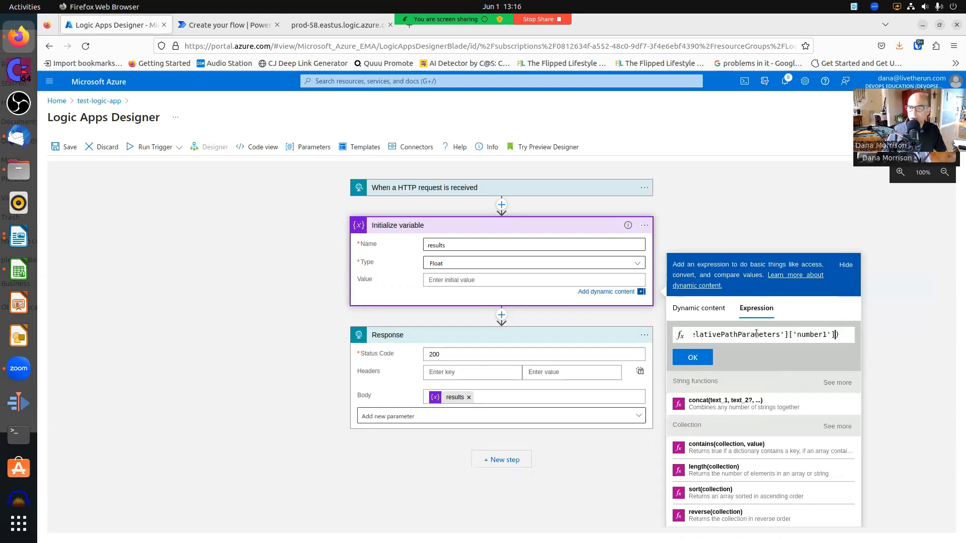
{"action": "key", "text": "Home"}
{"action": "key", "text": "End"}
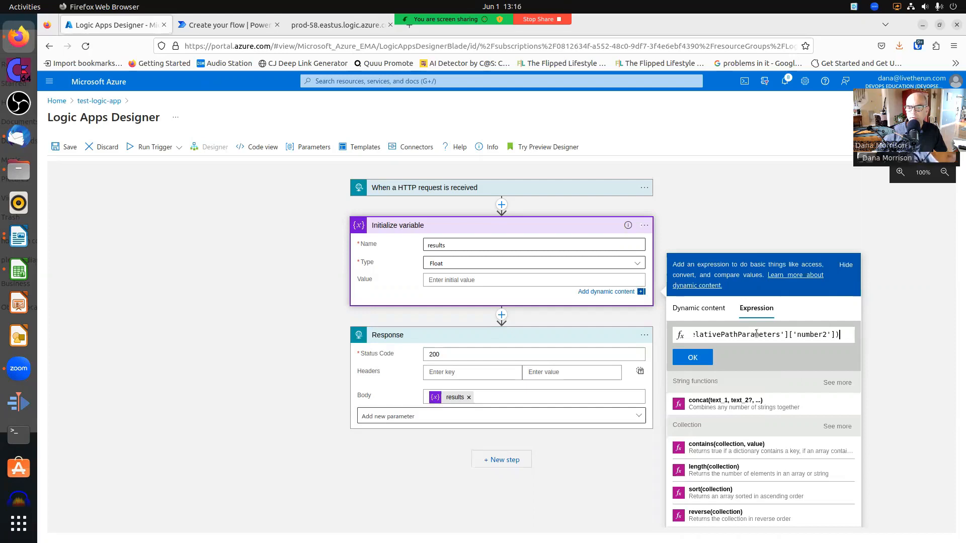
{"action": "left_click", "coordinate": [707, 356]}
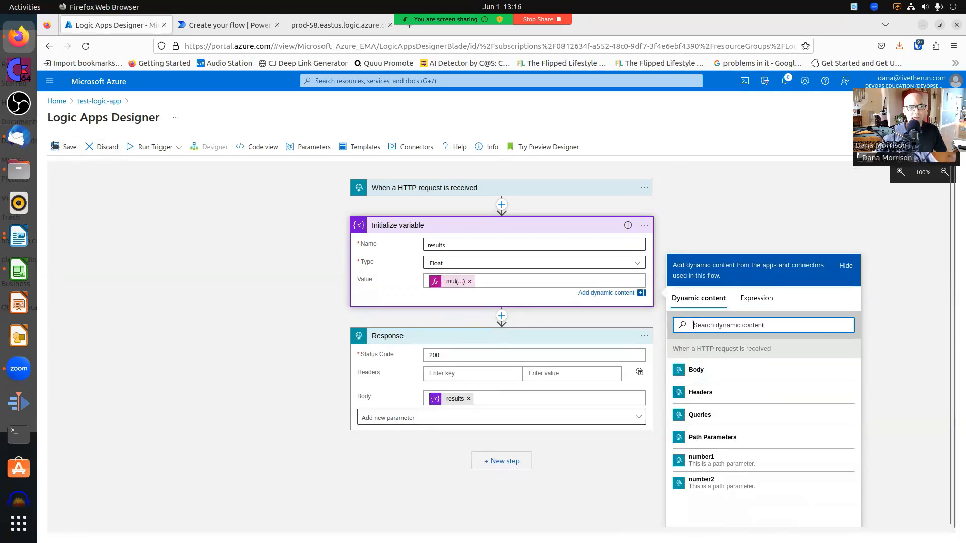
Step: Save the logic app and resend the GET request from the browser tab holding its URL
{"action": "left_click", "coordinate": [60, 149]}
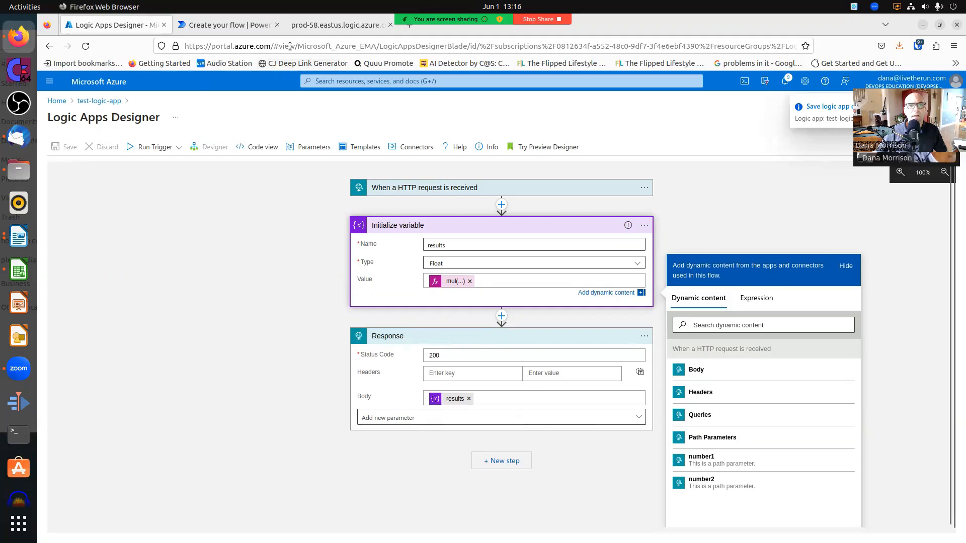
{"action": "left_click", "coordinate": [319, 26]}
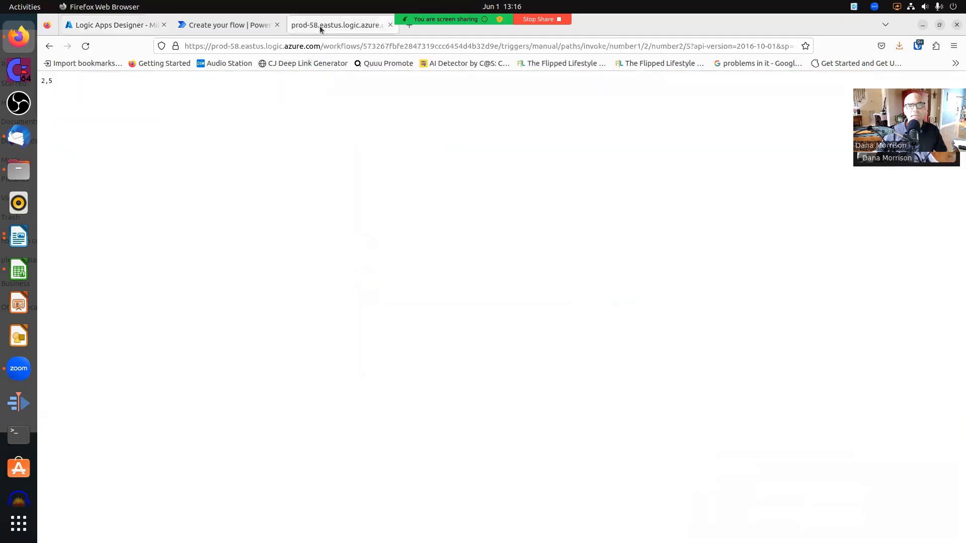
{"action": "left_click", "coordinate": [634, 45]}
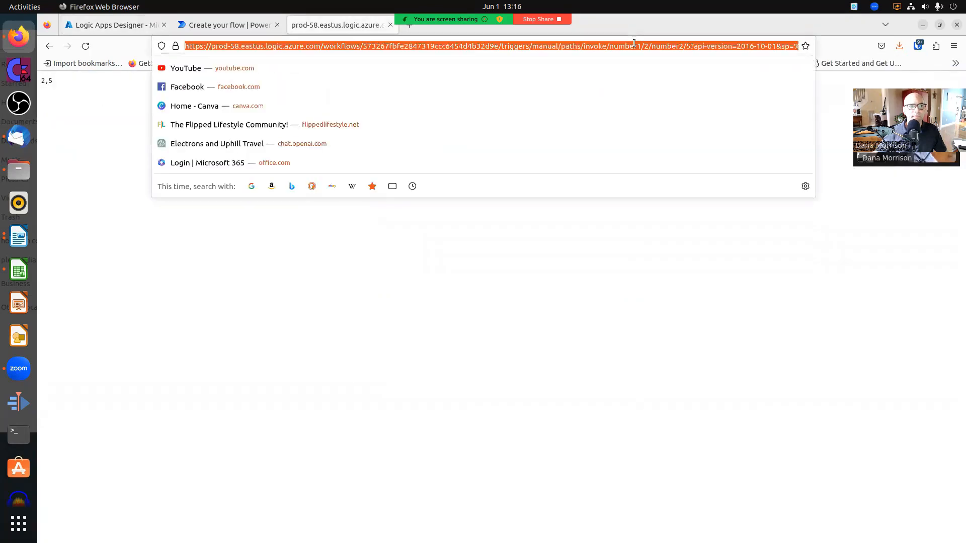
{"action": "key", "text": "Return"}
Step: Open the failed 1:16 PM run from test-logic-app's runs history and examine the error on its Initialize variable action
{"action": "left_click", "coordinate": [132, 24]}
{"action": "left_click", "coordinate": [271, 279]}
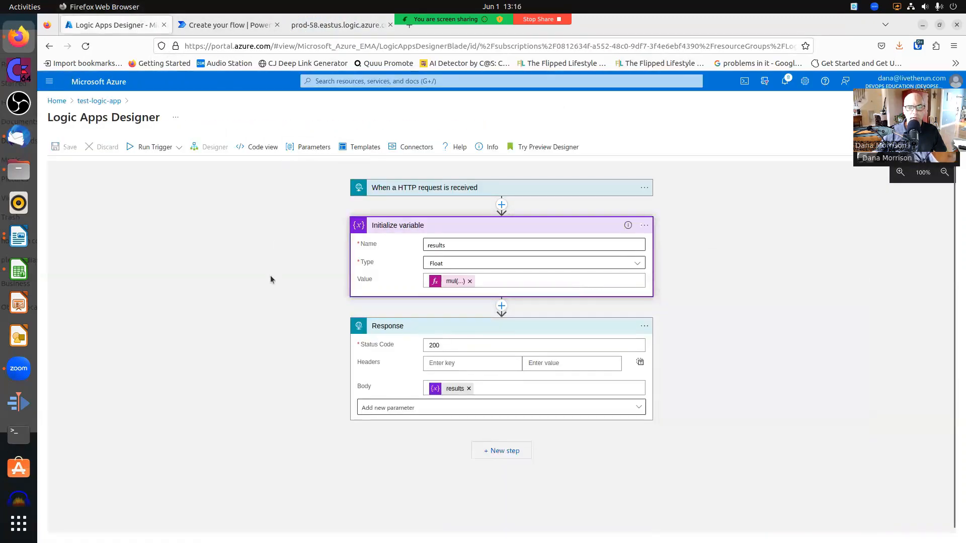
{"action": "left_click", "coordinate": [112, 101]}
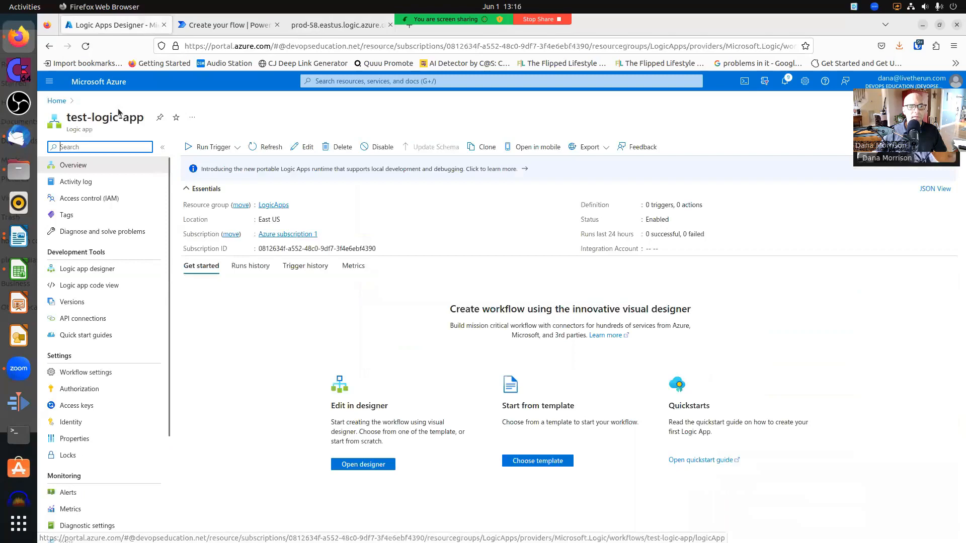
{"action": "left_click", "coordinate": [264, 147]}
{"action": "left_click", "coordinate": [252, 266]}
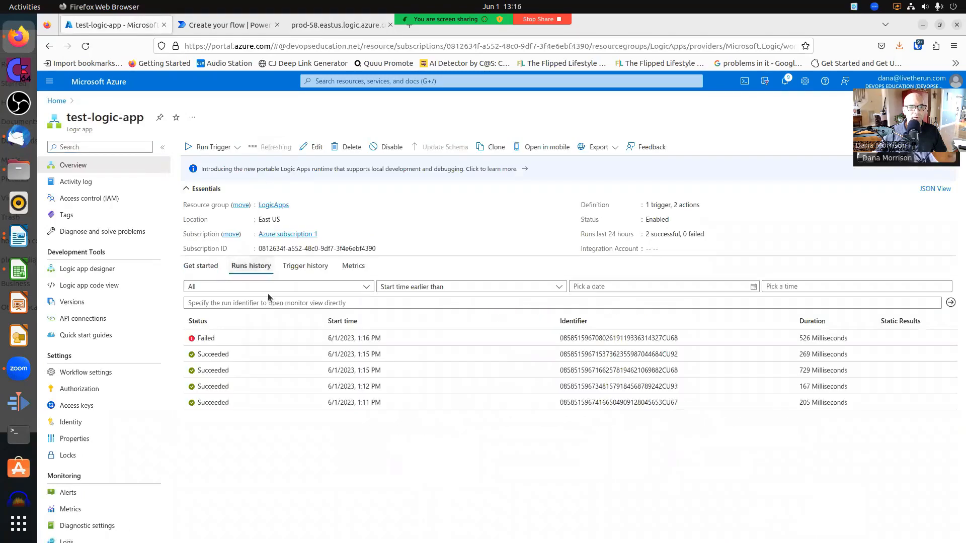
{"action": "left_click", "coordinate": [249, 336]}
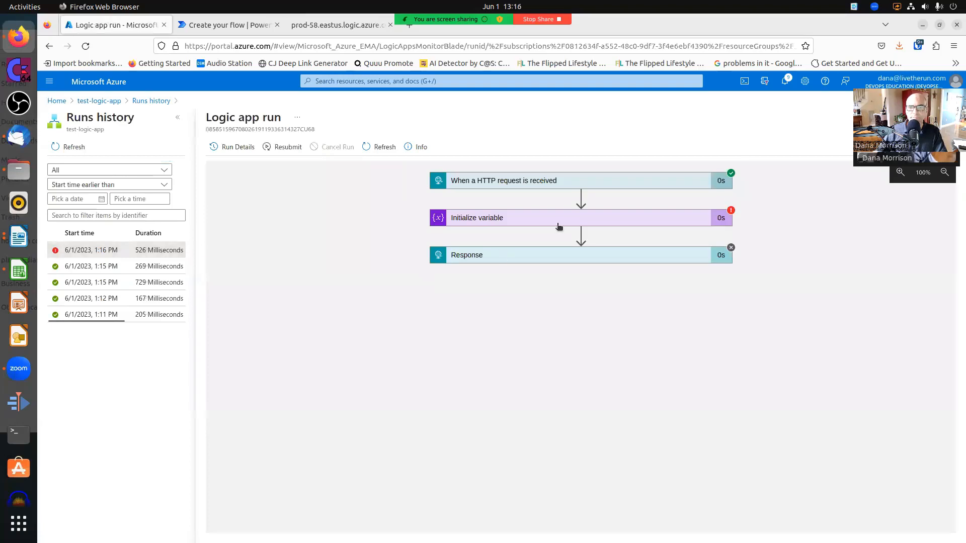
{"action": "left_click", "coordinate": [555, 222]}
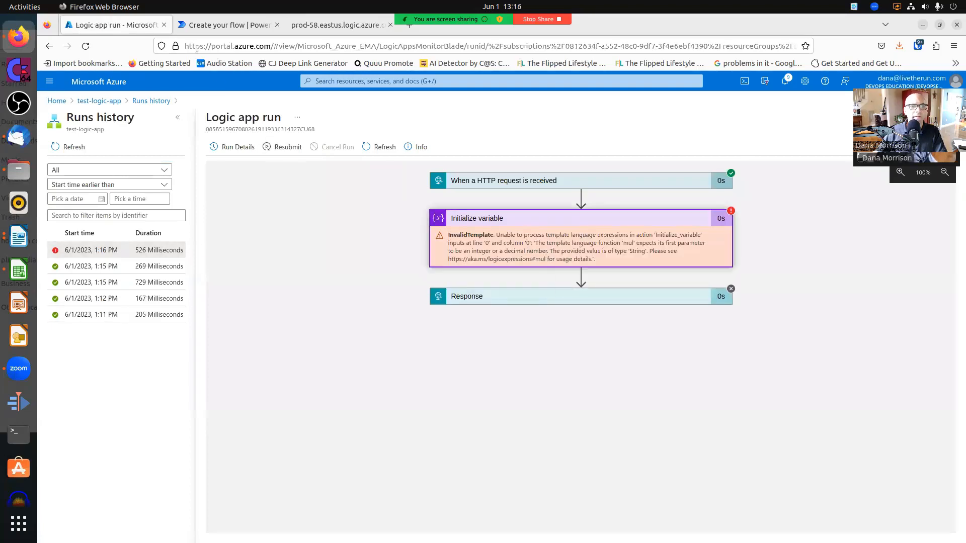
Step: Reopen test-logic-app in the designer, expand Initialize variable and examine the full mul expression in its value
{"action": "left_click", "coordinate": [226, 25]}
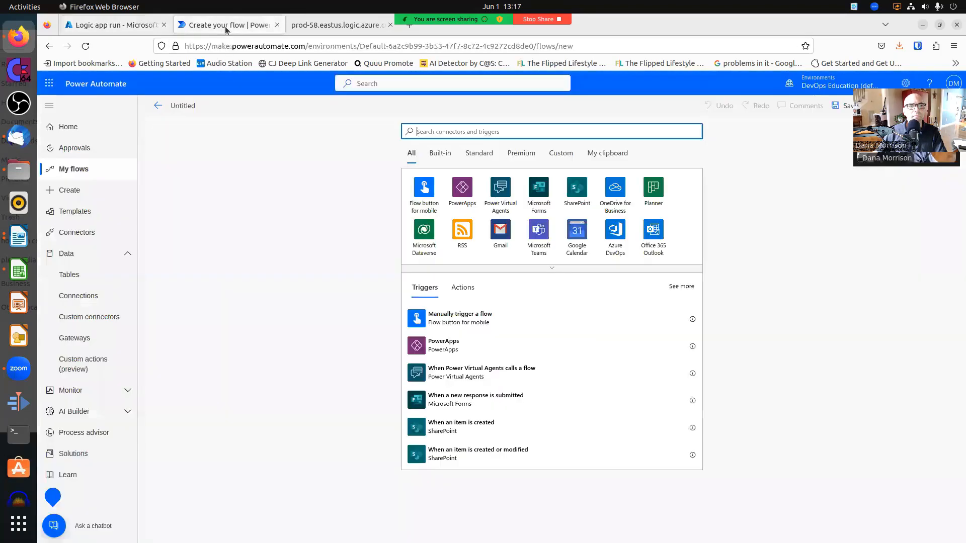
{"action": "left_click", "coordinate": [96, 24]}
{"action": "left_click", "coordinate": [116, 101]}
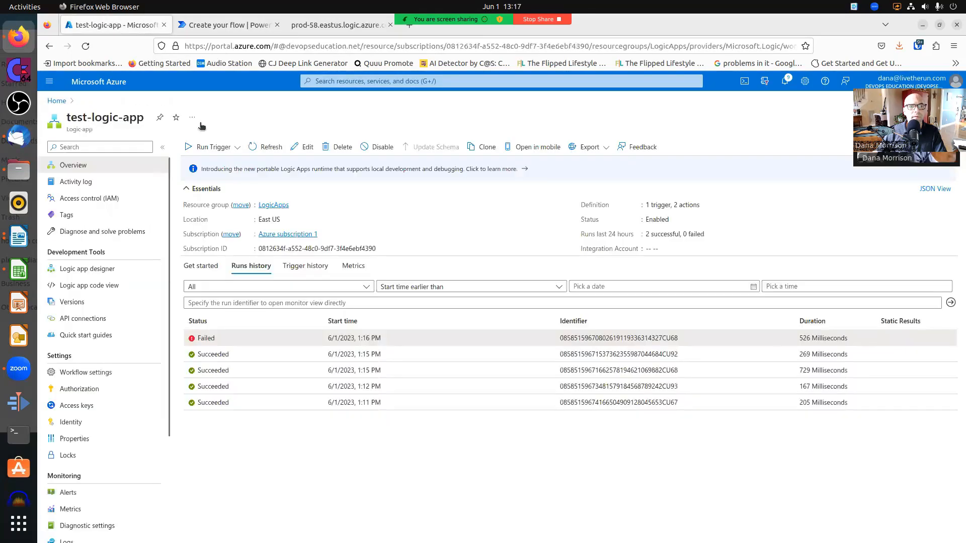
{"action": "left_click", "coordinate": [305, 147]}
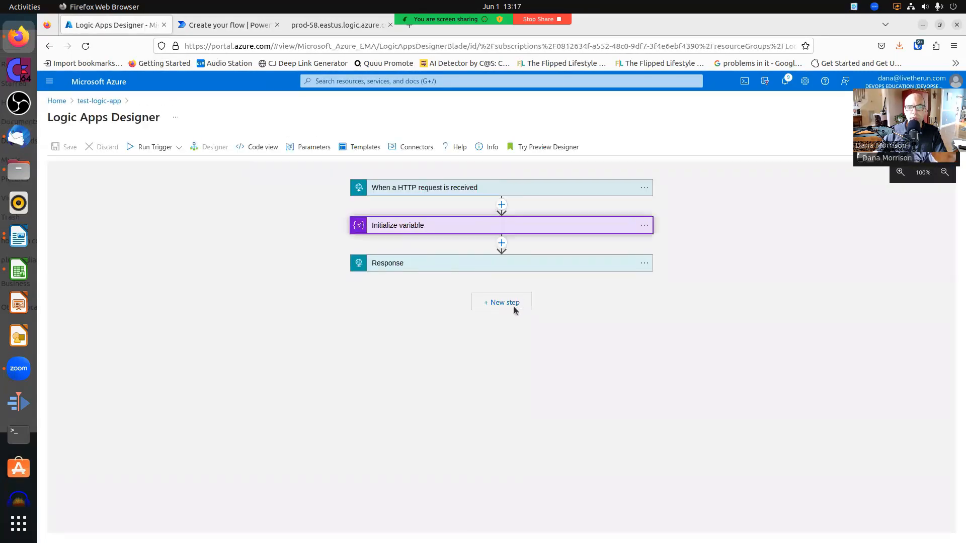
{"action": "left_click", "coordinate": [503, 226]}
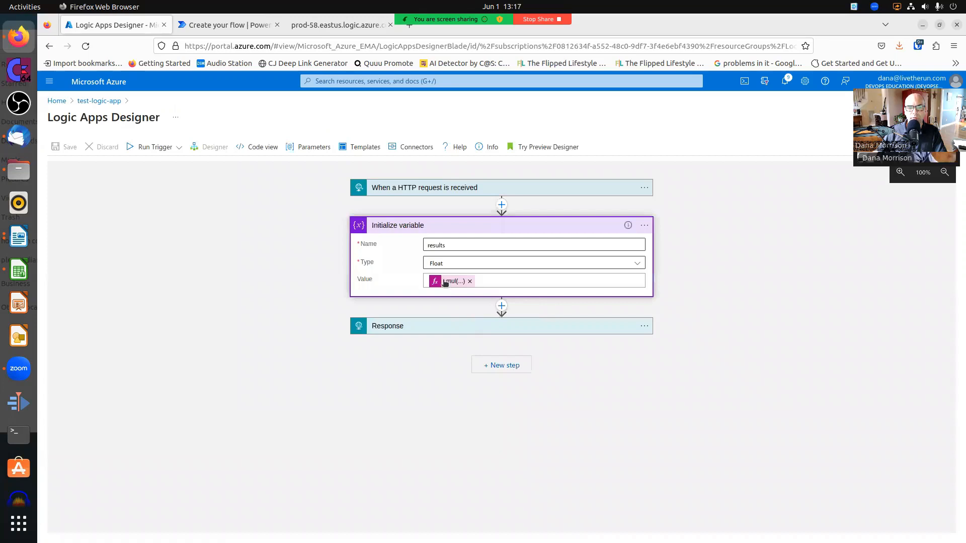
{"action": "mouse_move", "coordinate": [444, 283]}
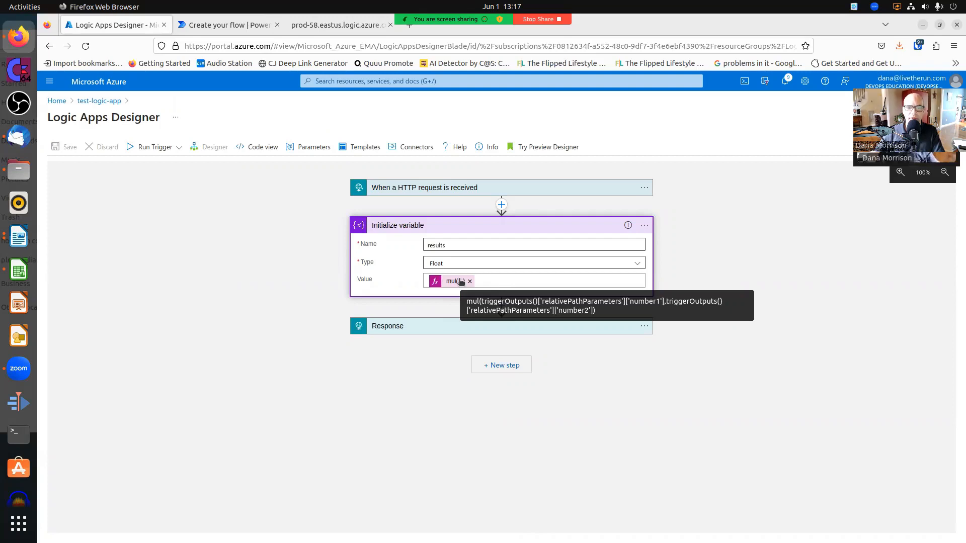
Step: Set the results variable's type to Integer, save the logic app and retest the GET request
{"action": "left_click", "coordinate": [491, 263]}
{"action": "left_click", "coordinate": [485, 297]}
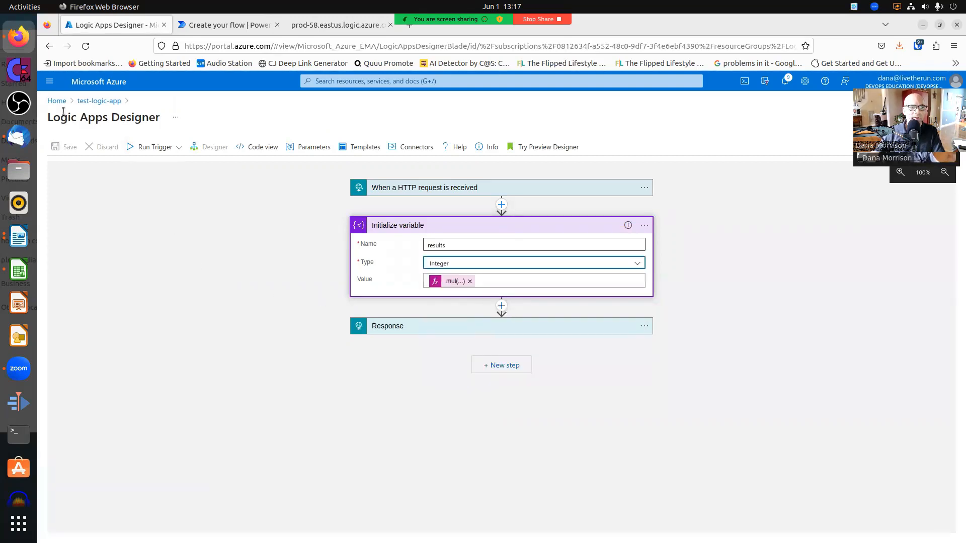
{"action": "left_click", "coordinate": [64, 147]}
{"action": "left_click", "coordinate": [347, 25]}
{"action": "left_click", "coordinate": [349, 44]}
{"action": "key", "text": "Return"}
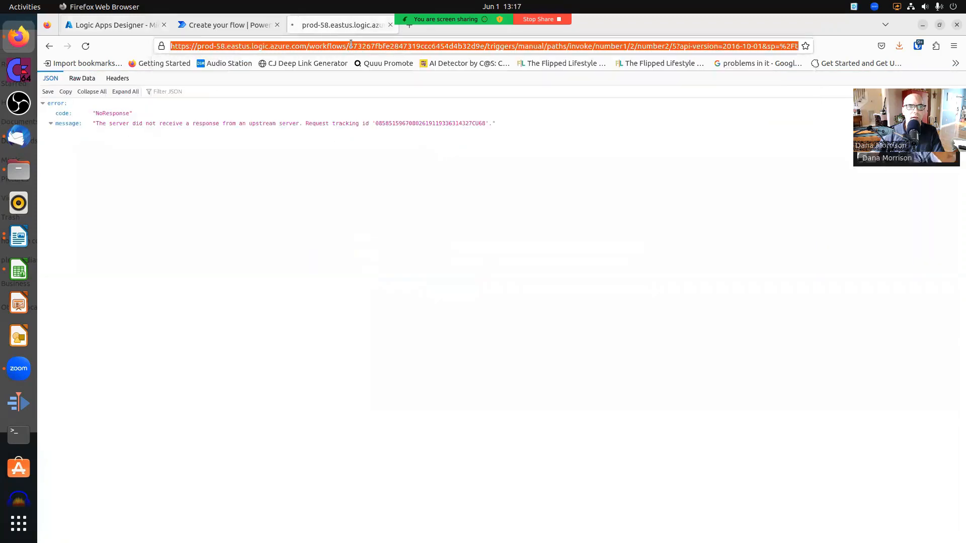
Step: Return to the Logic Apps Designer and set the results variable's type to Float
{"action": "left_click", "coordinate": [131, 25]}
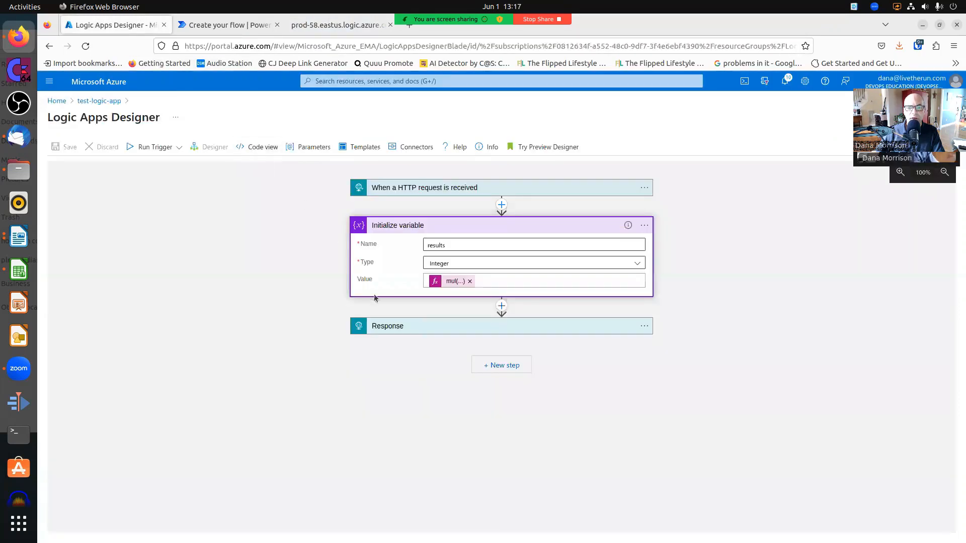
{"action": "left_click", "coordinate": [447, 283]}
{"action": "left_click", "coordinate": [451, 265]}
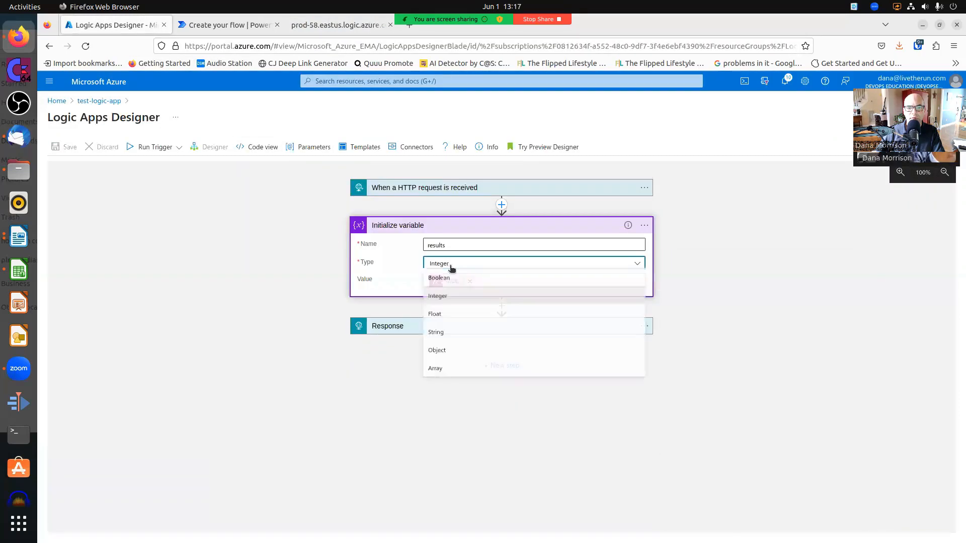
{"action": "left_click", "coordinate": [457, 317]}
Step: Replace the mul function with add in the results variable's value expression, keeping both arguments, and update the expression
{"action": "left_click", "coordinate": [447, 282]}
{"action": "double_click", "coordinate": [697, 333]}
{"action": "key", "text": "Right"}
{"action": "type", "text": "i"}
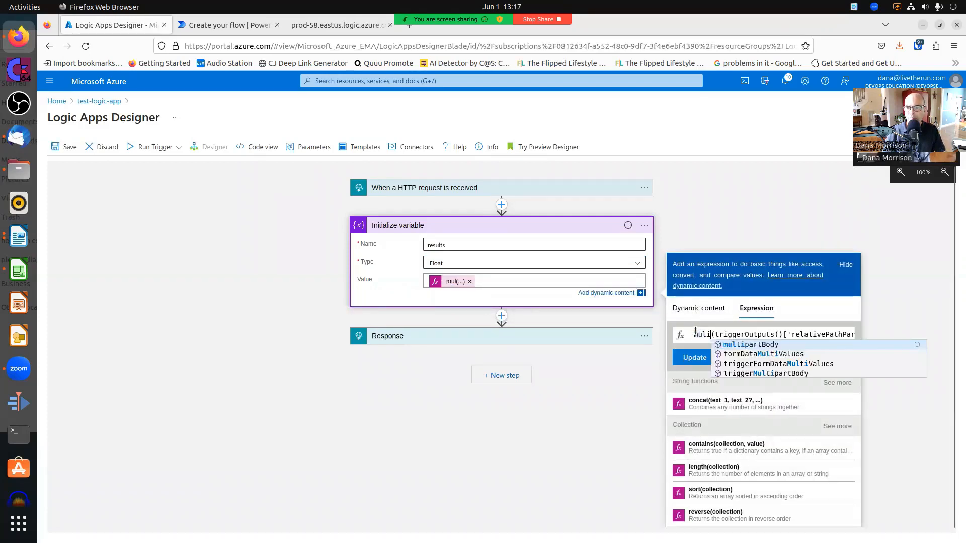
{"action": "key", "text": "BackSpace"}
{"action": "key", "text": "BackSpace"}
{"action": "key", "text": "BackSpace"}
{"action": "key", "text": "BackSpace"}
{"action": "type", "text": "add"}
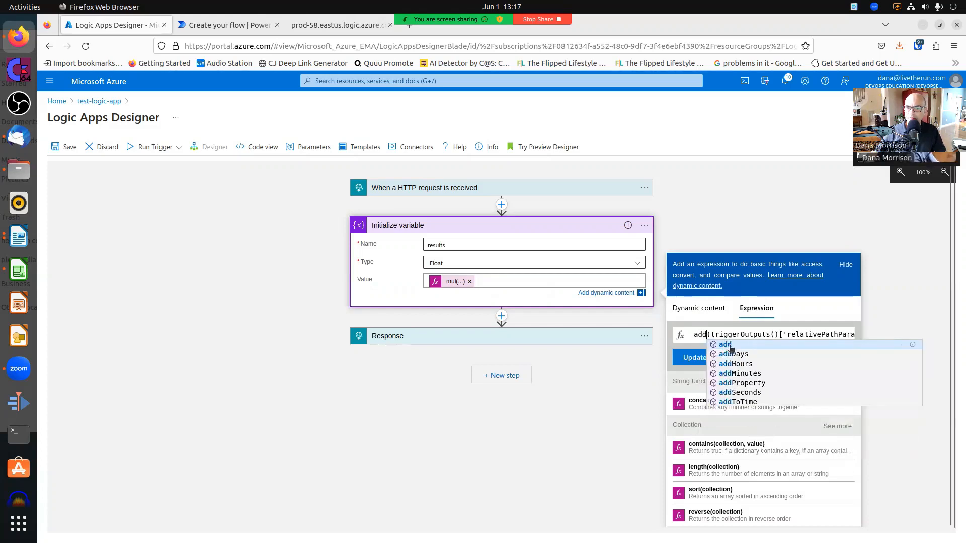
{"action": "left_click", "coordinate": [711, 354]}
{"action": "left_click", "coordinate": [710, 354]}
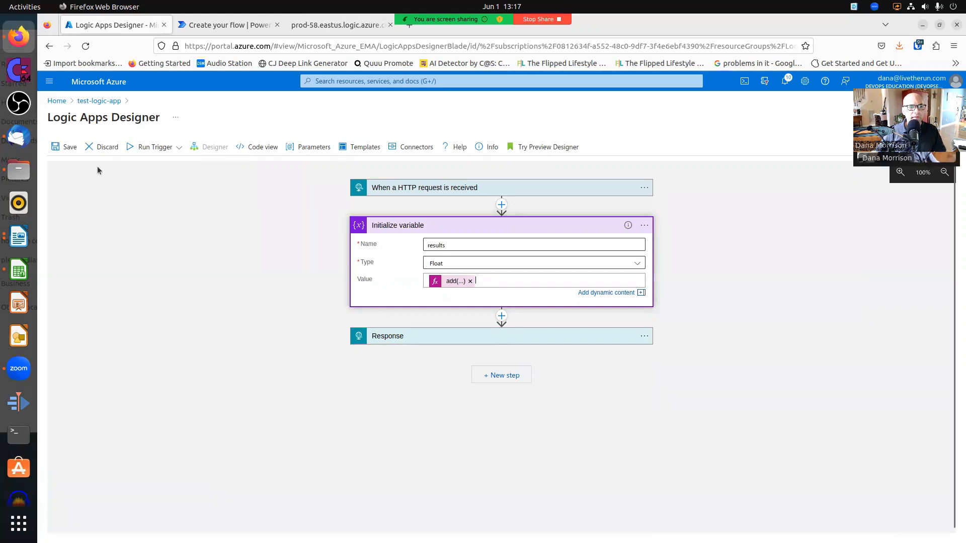
Step: Save the logic app with the add expression and repeat the GET request for number1/2/number2/5
{"action": "left_click", "coordinate": [65, 147]}
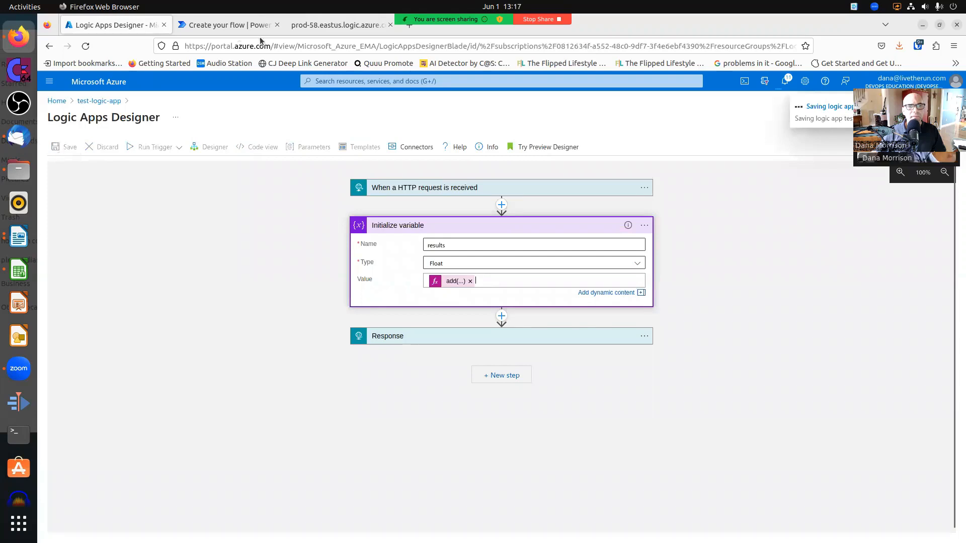
{"action": "left_click", "coordinate": [331, 25]}
{"action": "left_click", "coordinate": [341, 40]}
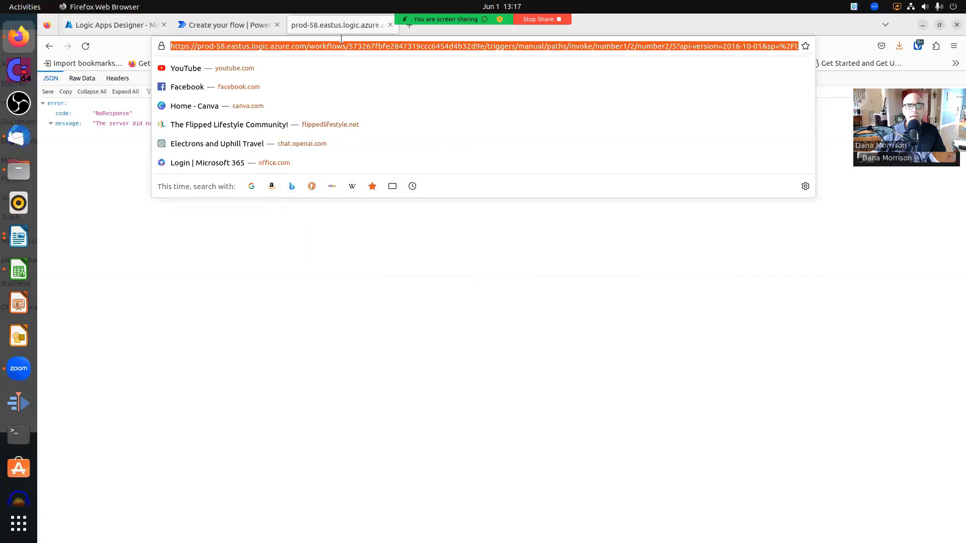
{"action": "key", "text": "Escape"}
{"action": "key", "text": "Return"}
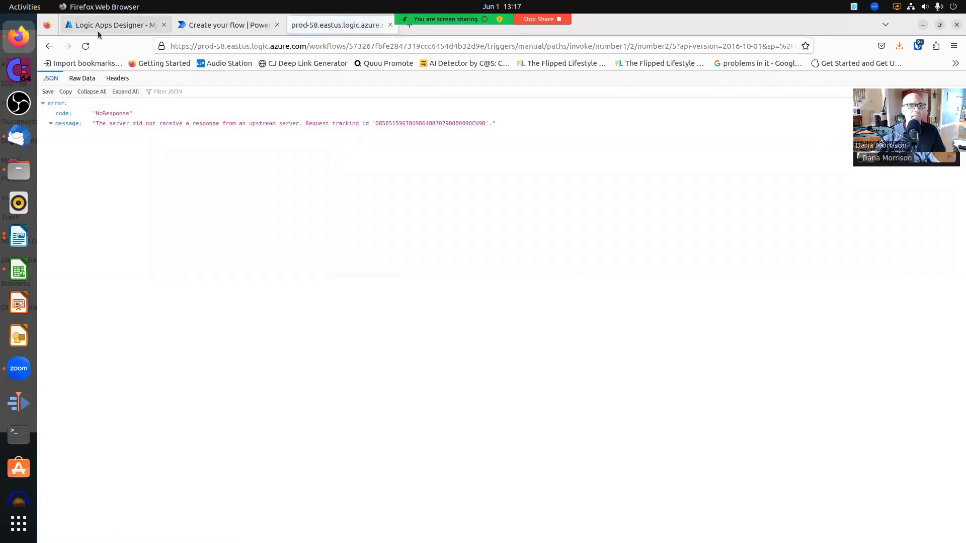
Step: Open the newest failed run in test-logic-app's runs history and read the Initialize variable action's error
{"action": "left_click", "coordinate": [94, 28]}
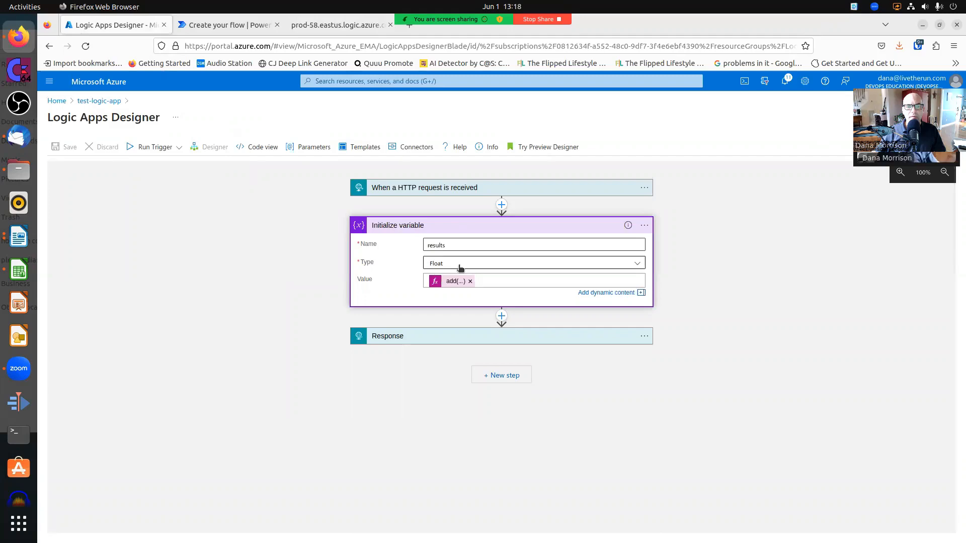
{"action": "left_click", "coordinate": [103, 101]}
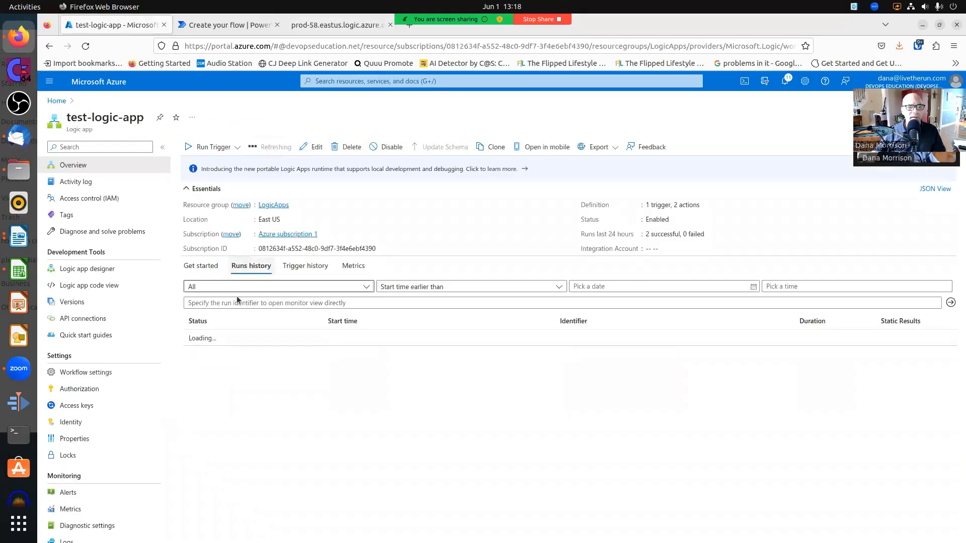
{"action": "left_click", "coordinate": [240, 339]}
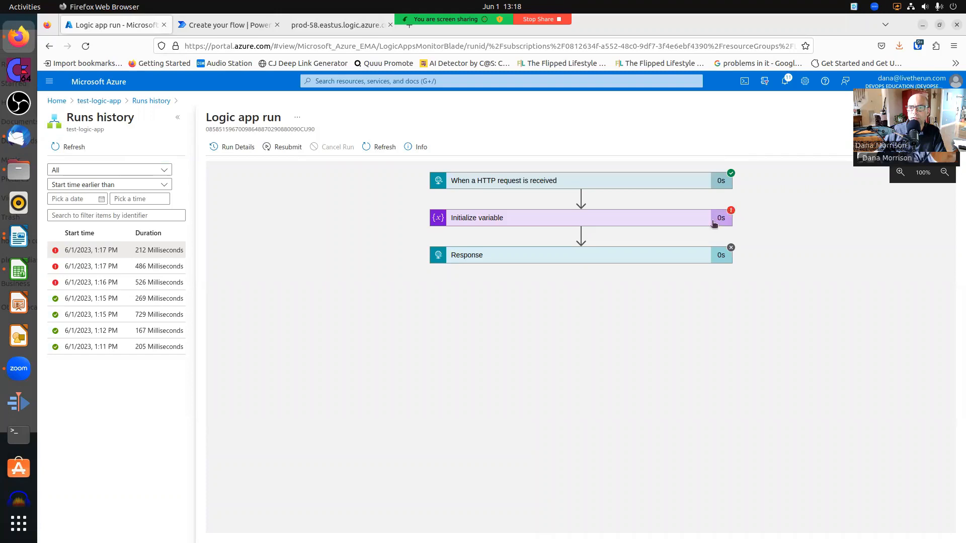
{"action": "left_click", "coordinate": [731, 219]}
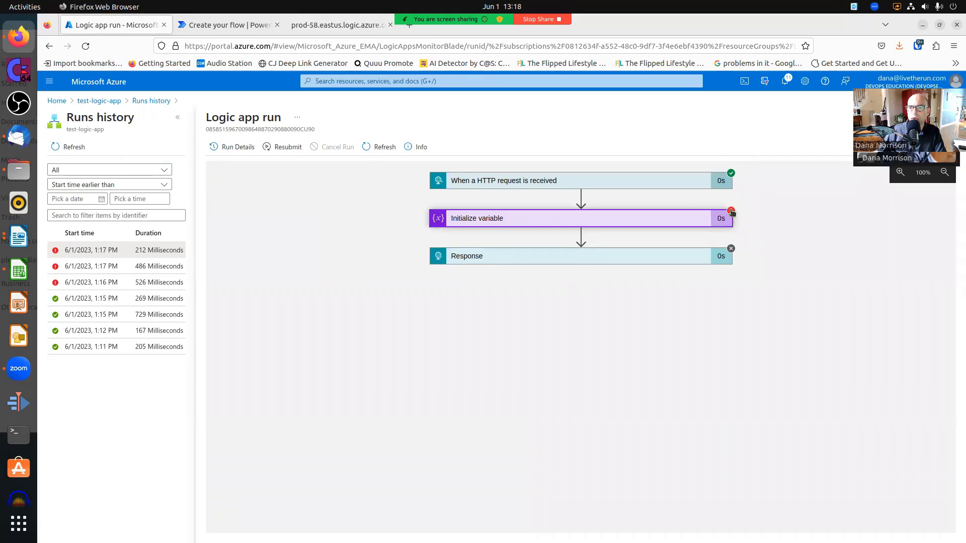
{"action": "left_click", "coordinate": [513, 224]}
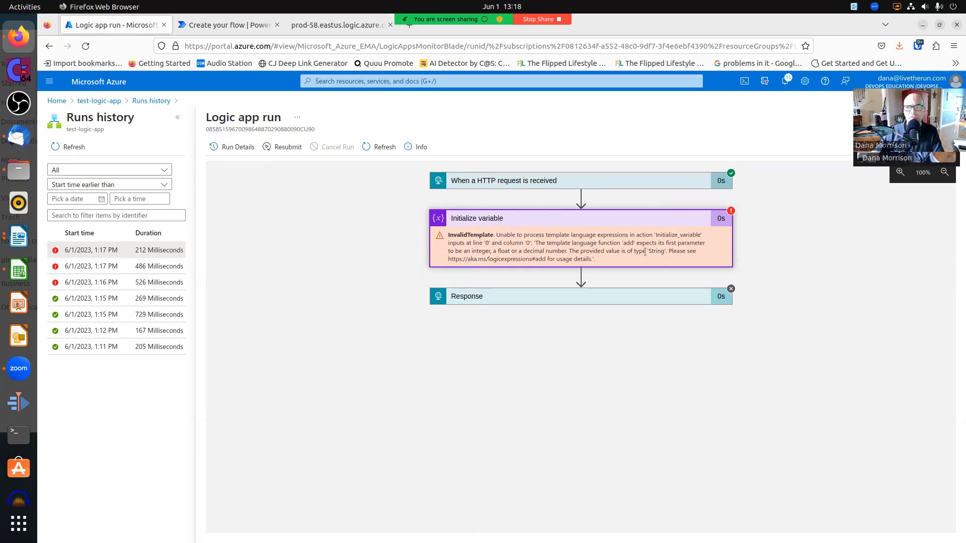
Step: Expand the run's HTTP request trigger and examine the {number1} and {number2} placeholders in its relative path
{"action": "left_click", "coordinate": [536, 182]}
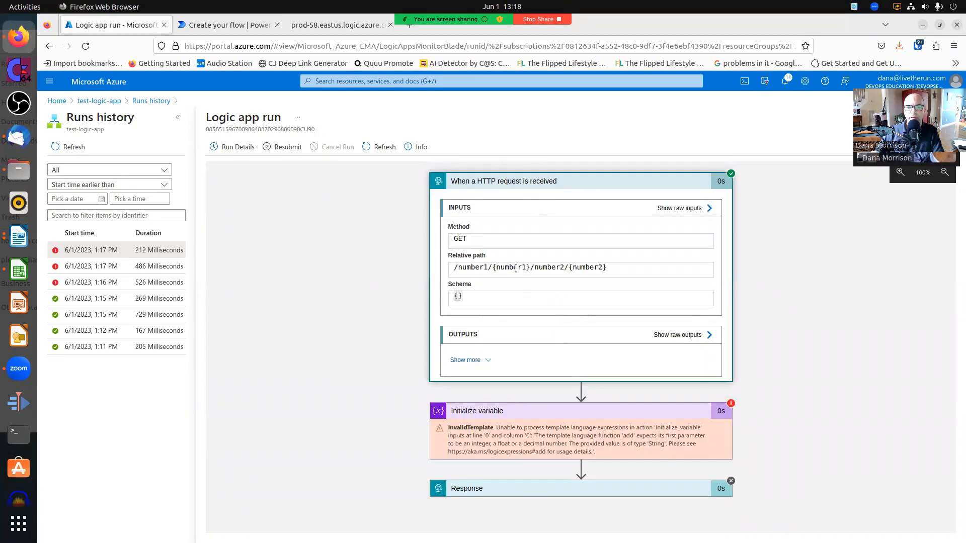
{"action": "left_click_drag", "start_coordinate": [531, 267], "coordinate": [491, 266]}
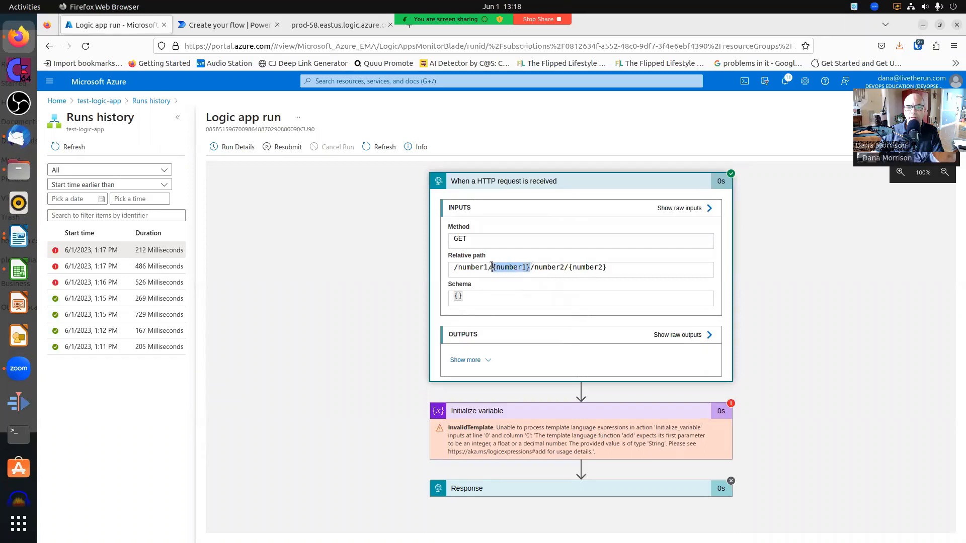
{"action": "left_click_drag", "start_coordinate": [627, 267], "coordinate": [563, 268]}
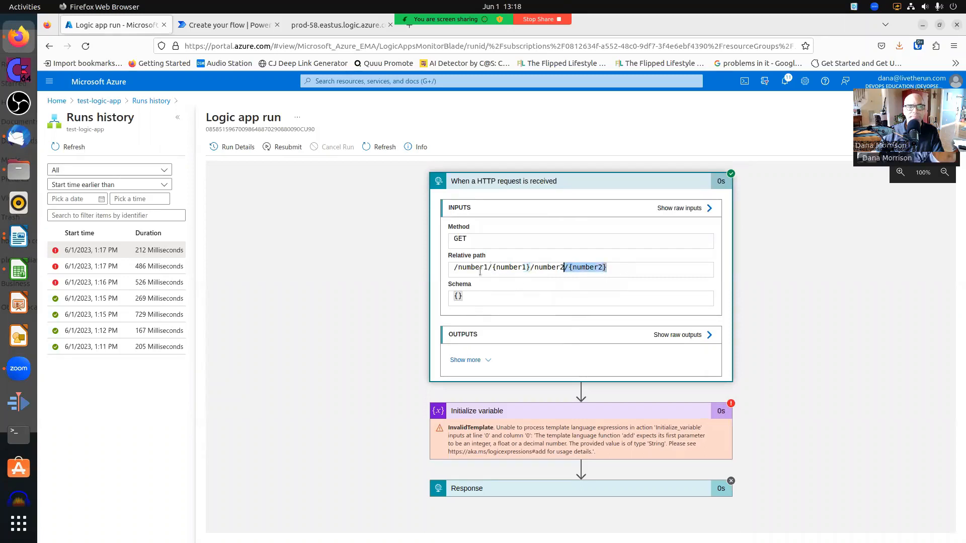
Step: Reopen test-logic-app in the designer and insert an Initialize variable action between the HTTP request trigger and the existing Initialize variable action
{"action": "left_click", "coordinate": [98, 101]}
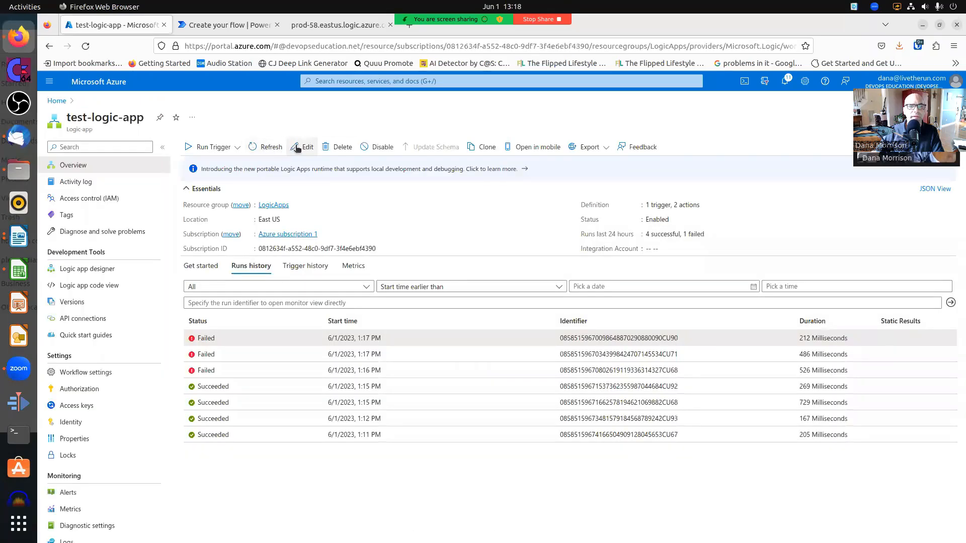
{"action": "left_click", "coordinate": [297, 148]}
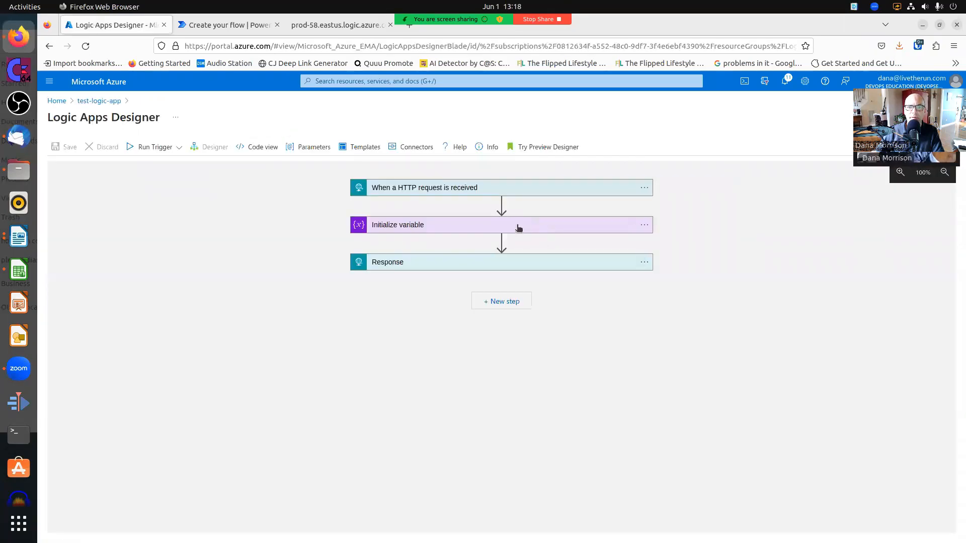
{"action": "left_click", "coordinate": [502, 204]}
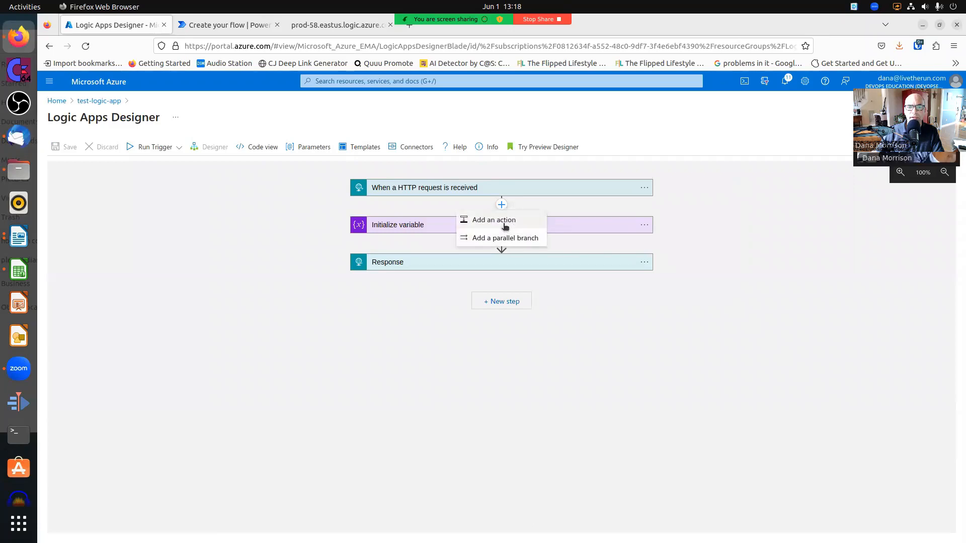
{"action": "left_click", "coordinate": [505, 222]}
{"action": "scroll", "coordinate": [576, 291], "scroll_direction": "down", "scroll_amount": 4}
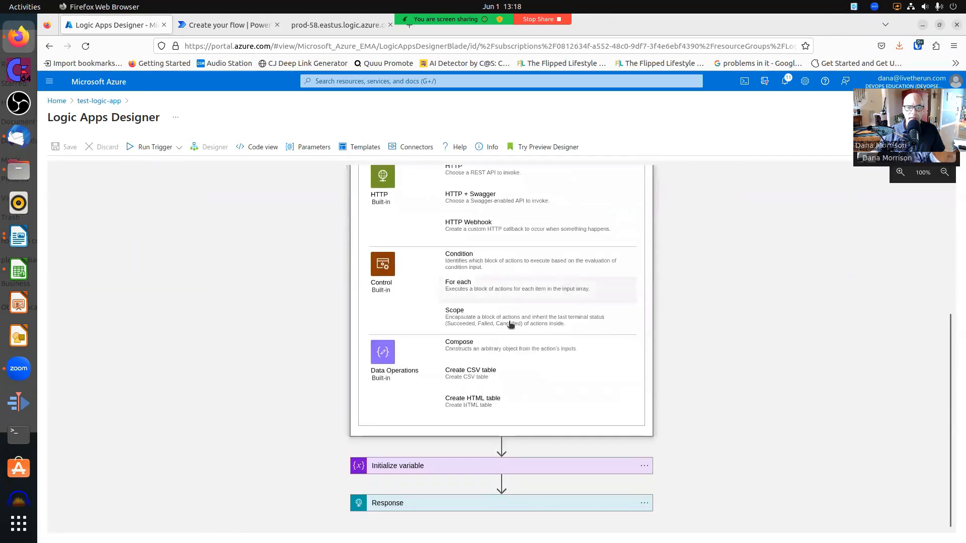
{"action": "scroll", "coordinate": [510, 325], "scroll_direction": "up", "scroll_amount": 4}
{"action": "left_click", "coordinate": [448, 249]}
{"action": "type", "text": "var"}
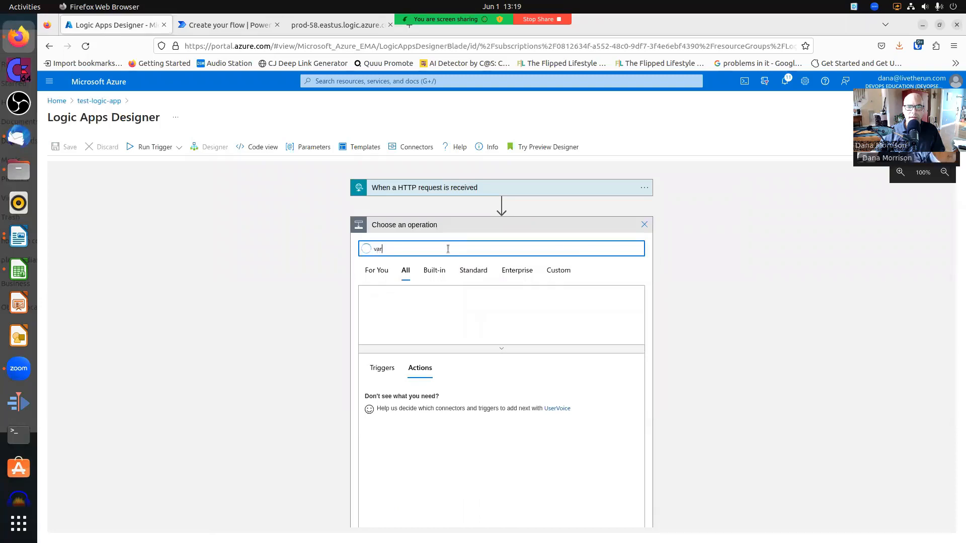
{"action": "type", "text": "iables"}
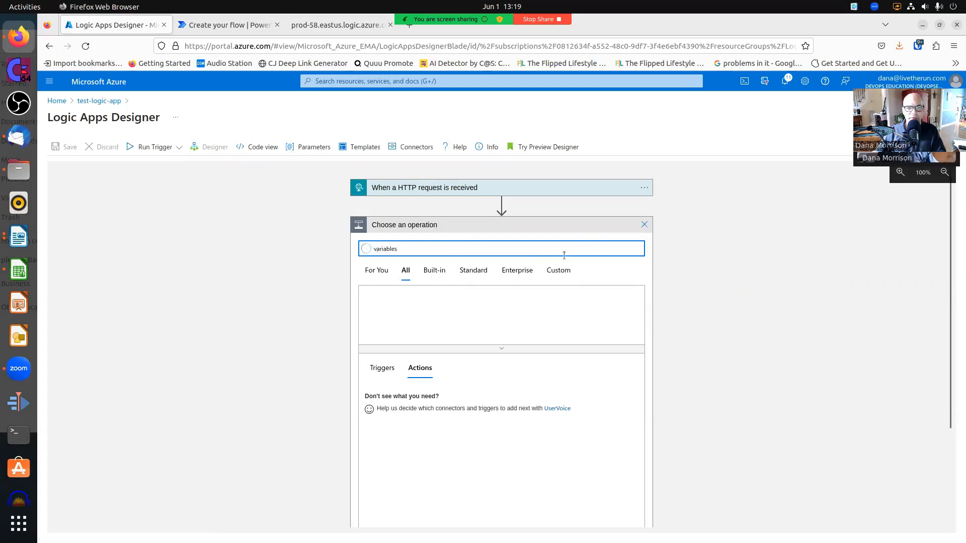
{"action": "scroll", "coordinate": [582, 339], "scroll_direction": "down", "scroll_amount": 10}
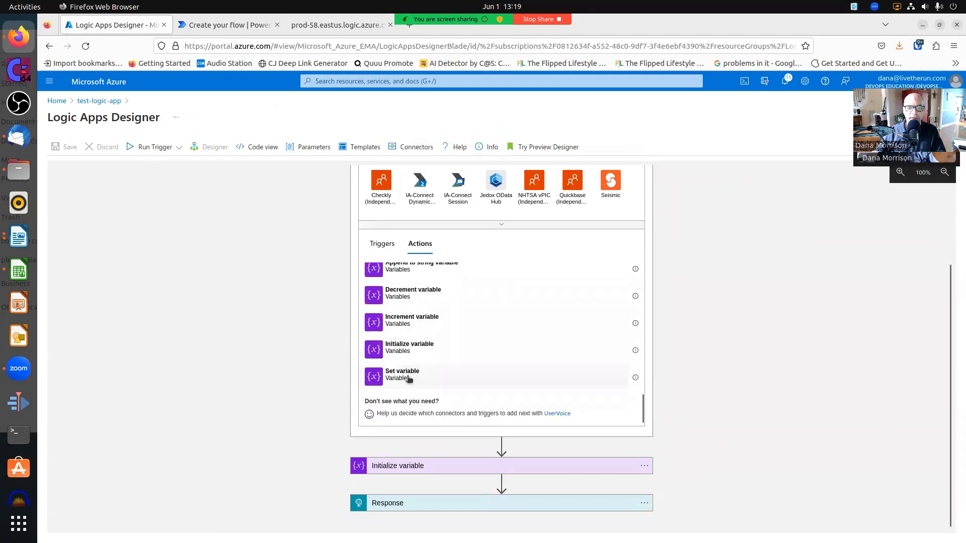
{"action": "left_click", "coordinate": [413, 351]}
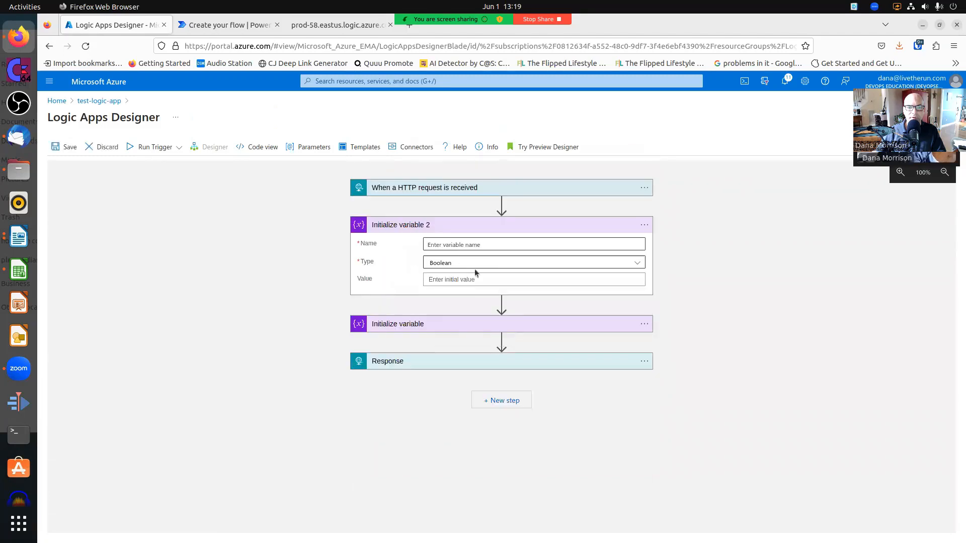
Step: Name the new variable number1 and set its type to Float
{"action": "left_click", "coordinate": [482, 244]}
{"action": "type", "text": "number1"}
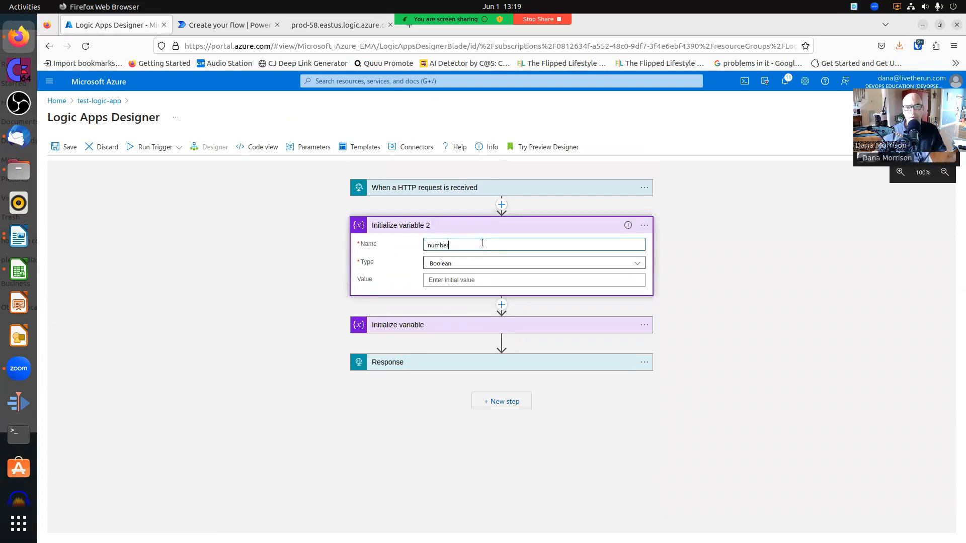
{"action": "left_click", "coordinate": [513, 270]}
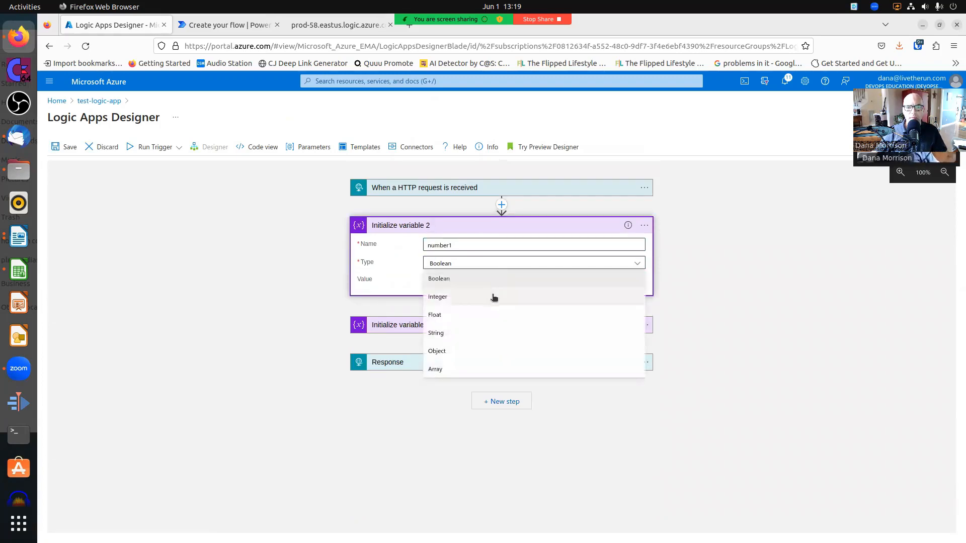
{"action": "left_click", "coordinate": [489, 312]}
Step: Insert the trigger's number1 path parameter as the number1 variable's value and copy that token
{"action": "left_click", "coordinate": [485, 280]}
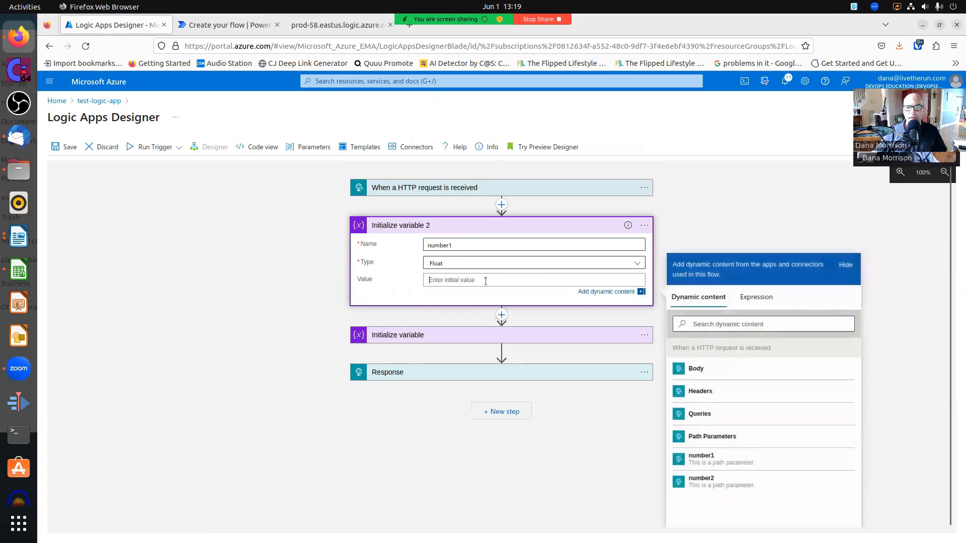
{"action": "left_click", "coordinate": [756, 297]}
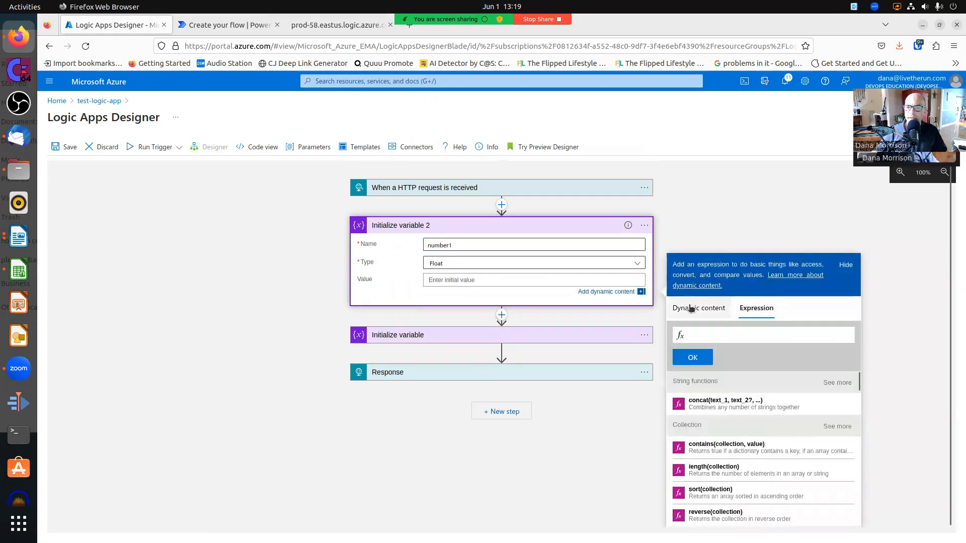
{"action": "left_click", "coordinate": [702, 312]}
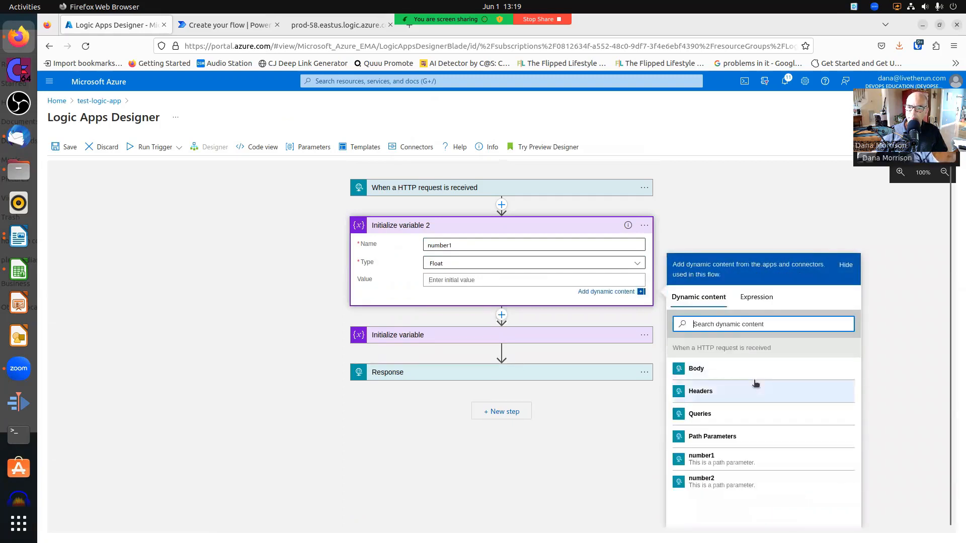
{"action": "left_click", "coordinate": [722, 460]}
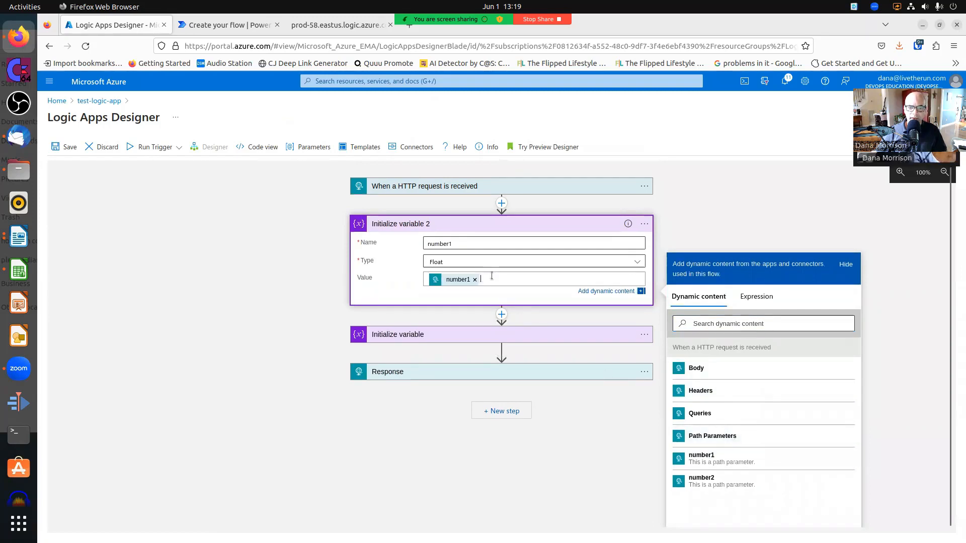
{"action": "key", "text": "BackSpace"}
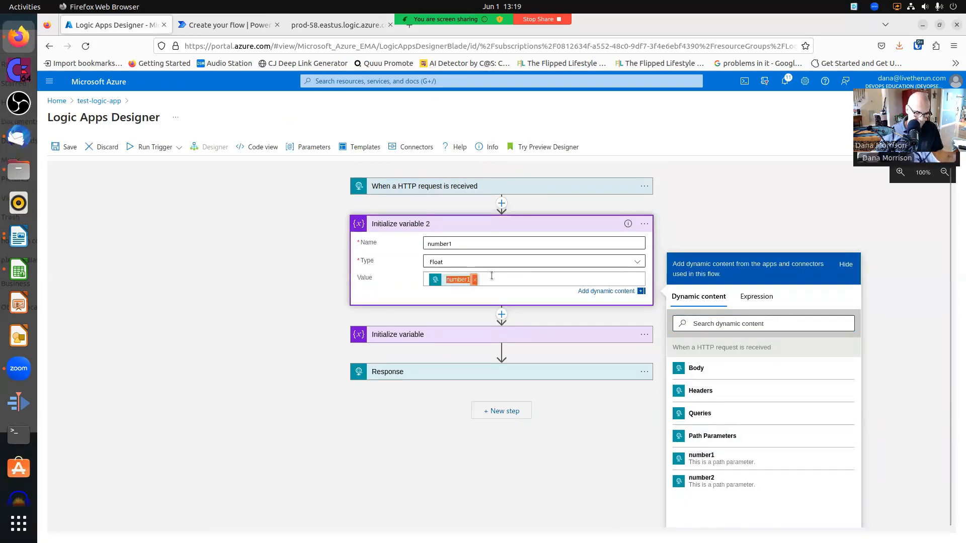
Step: Set the number1 variable's value to the expression float(triggerOutputs()['relativePathParameters']['number1']), built from the copied token without its @{ } wrapper
{"action": "left_click", "coordinate": [742, 298]}
{"action": "key", "text": "ctrl+v"}
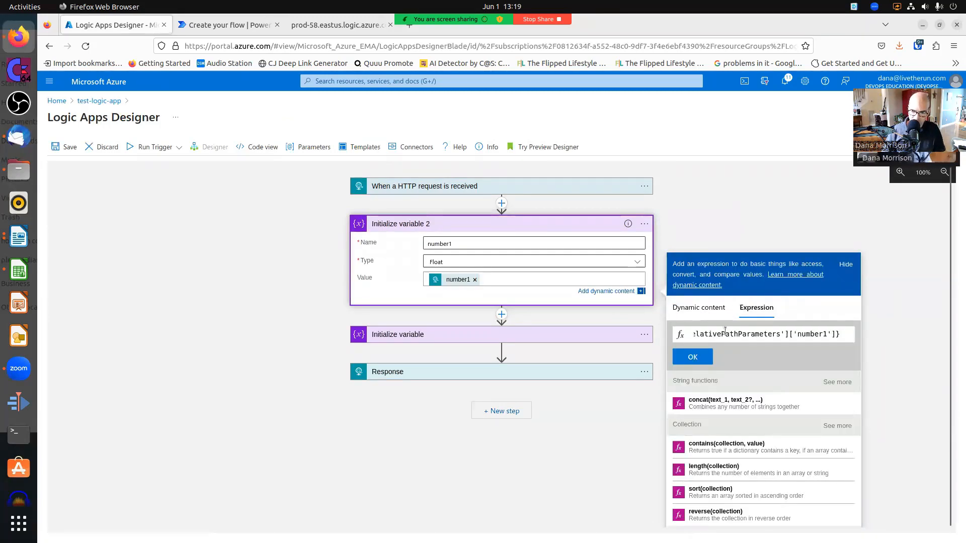
{"action": "key", "text": "Home"}
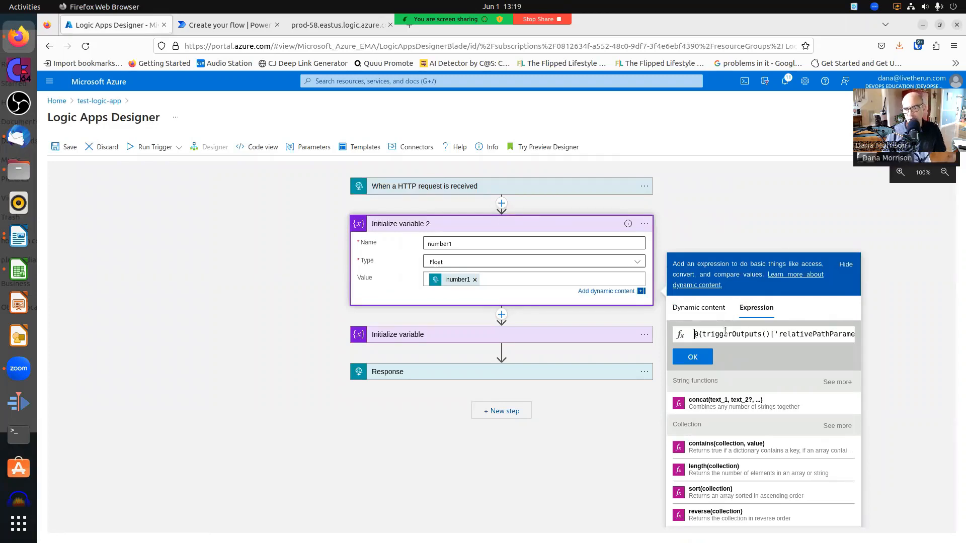
{"action": "key", "text": "Delete"}
{"action": "key", "text": "Delete"}
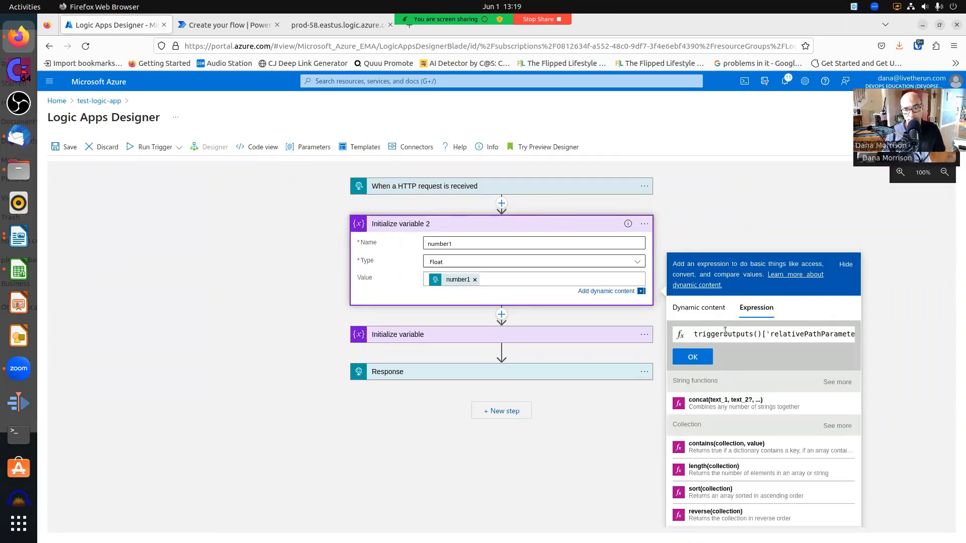
{"action": "key", "text": "Left"}
{"action": "type", "text": "float("}
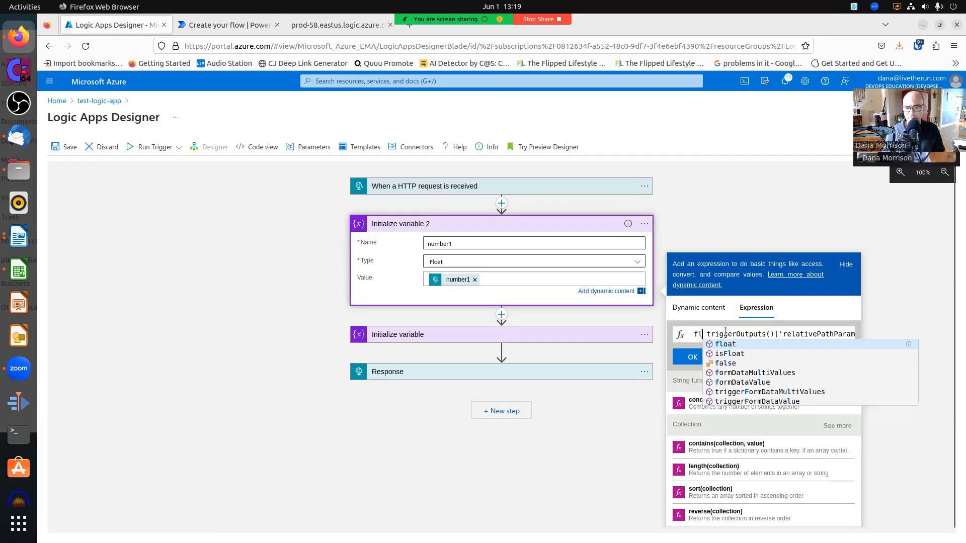
{"action": "type", "text": "triggerOutputs()['relativePathParameters']['number1']"}
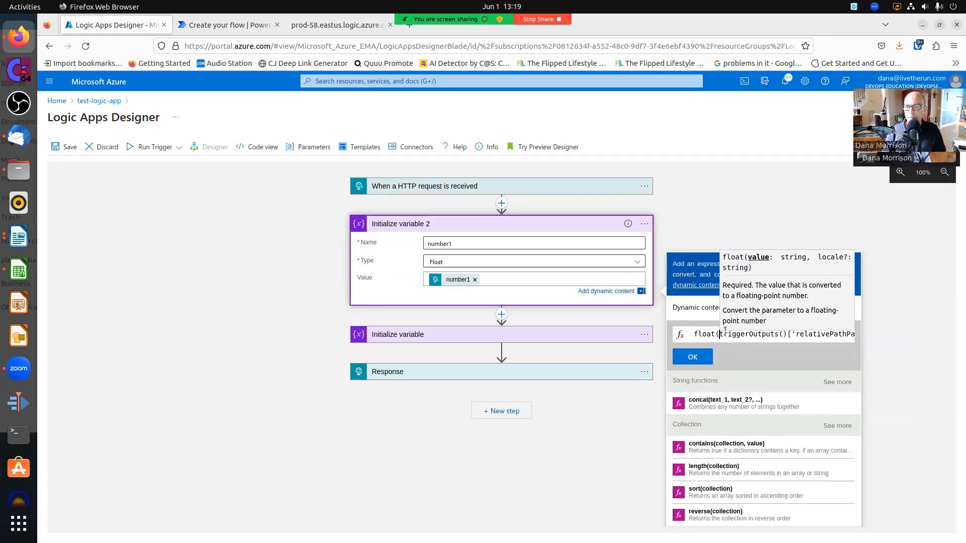
{"action": "type", "text": ")"}
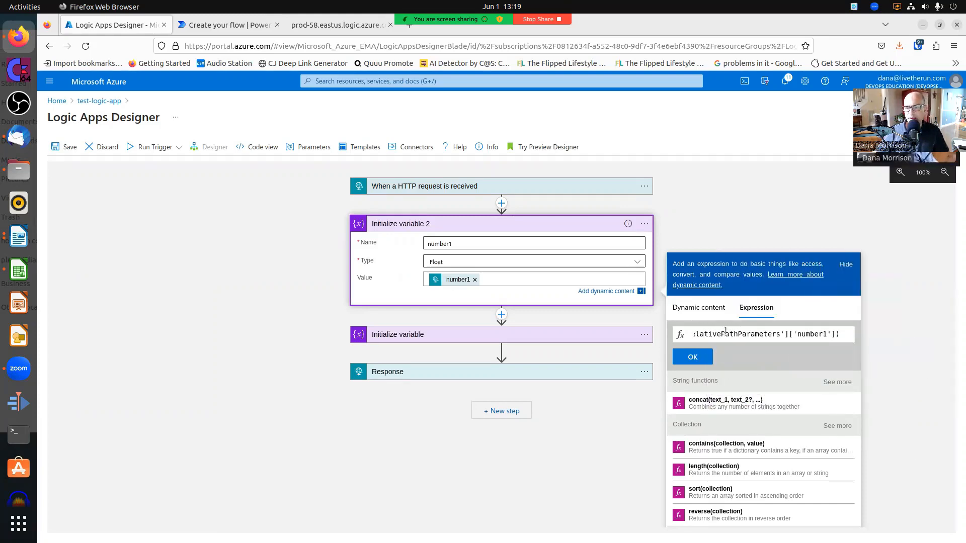
{"action": "left_click", "coordinate": [695, 357]}
Step: Insert another Initialize variable action directly after the number1 variable's action
{"action": "left_click", "coordinate": [501, 315]}
{"action": "left_click", "coordinate": [501, 311]}
{"action": "left_click", "coordinate": [507, 320]}
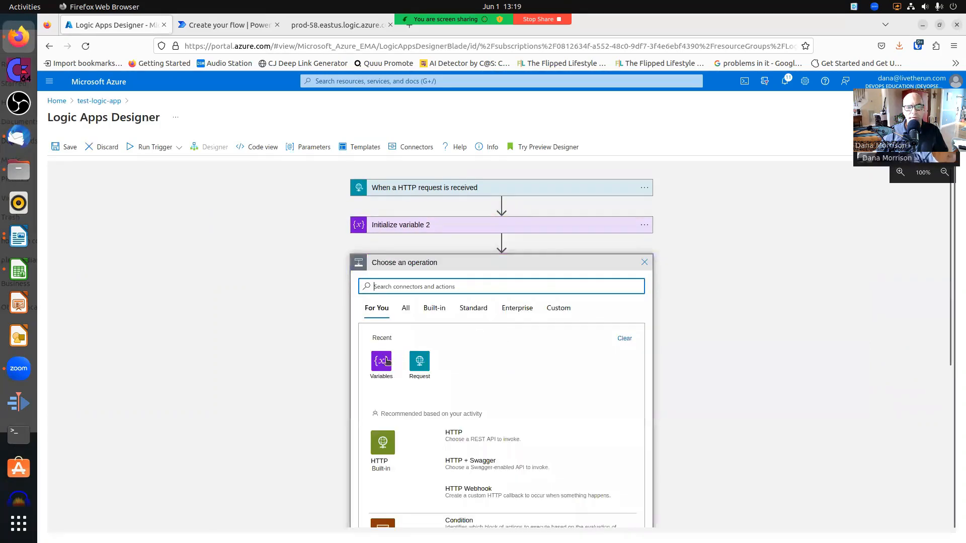
{"action": "left_click", "coordinate": [381, 362]}
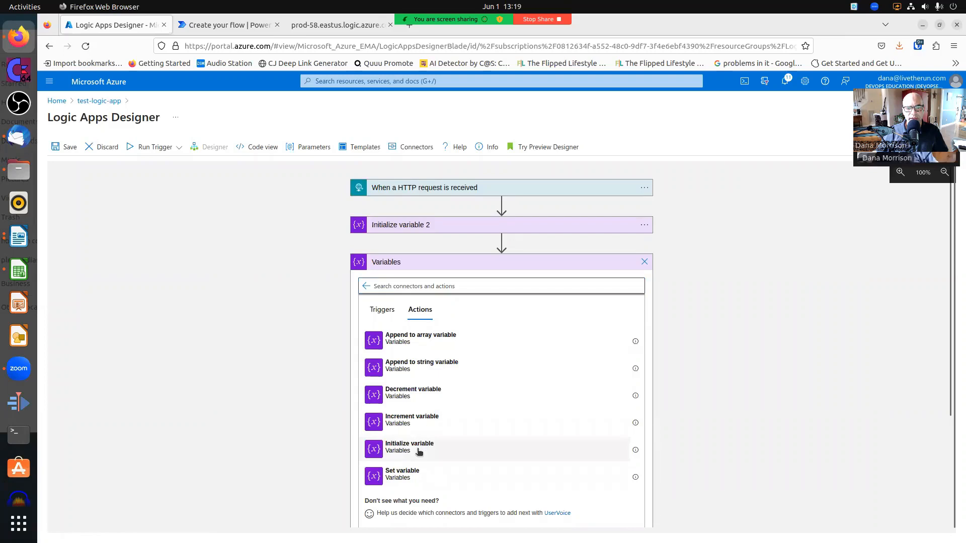
{"action": "left_click", "coordinate": [419, 452]}
Step: Name the second inserted variable number2 and set its type to Float
{"action": "left_click", "coordinate": [471, 282]}
{"action": "type", "text": "n"}
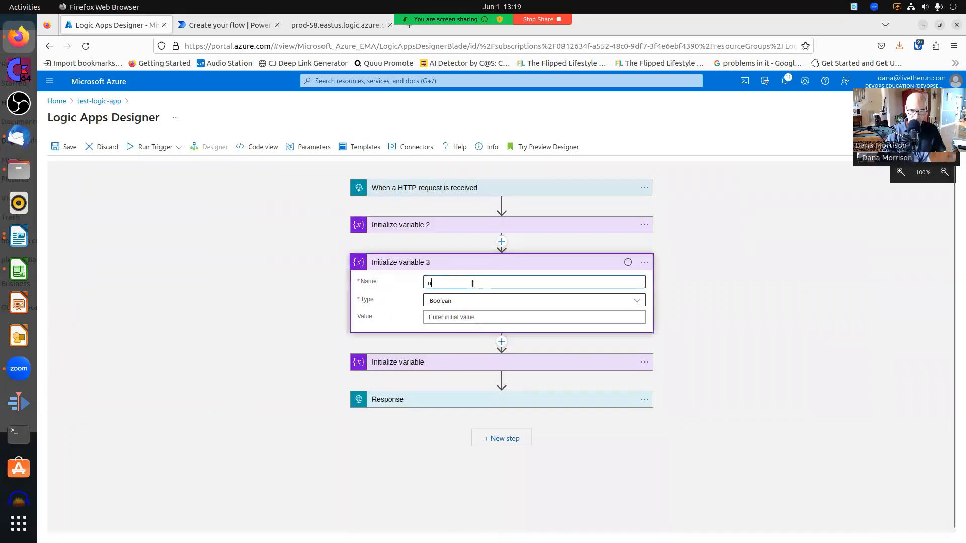
{"action": "type", "text": "umber2"}
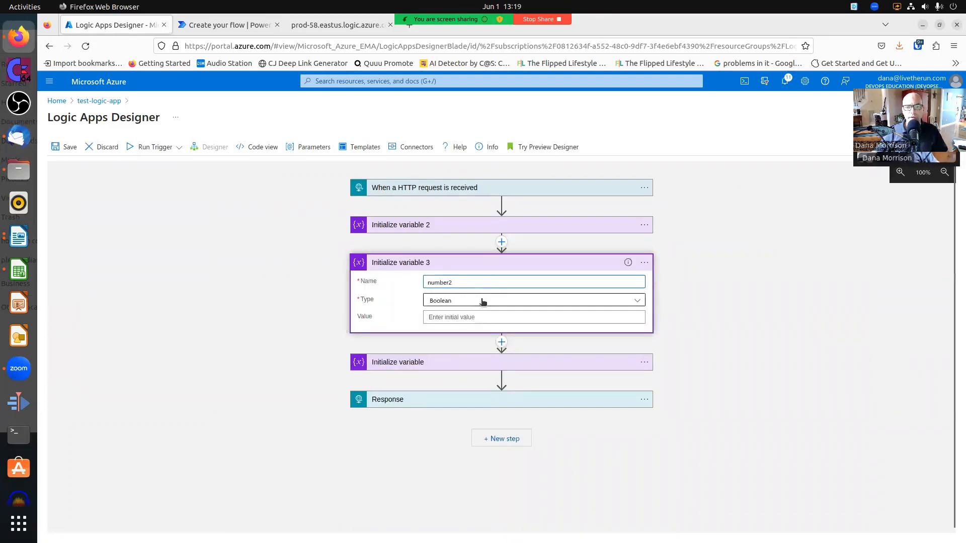
{"action": "left_click", "coordinate": [482, 301]}
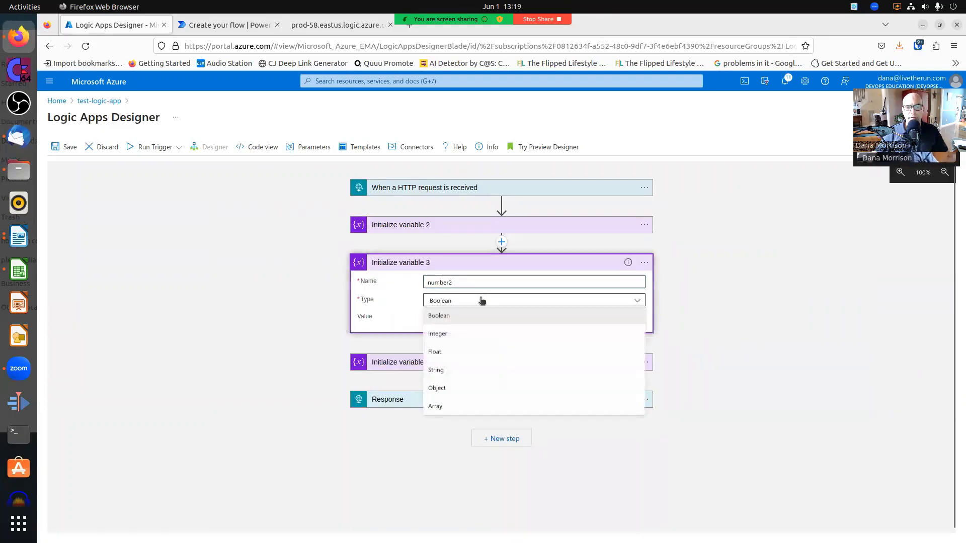
{"action": "left_click", "coordinate": [455, 352]}
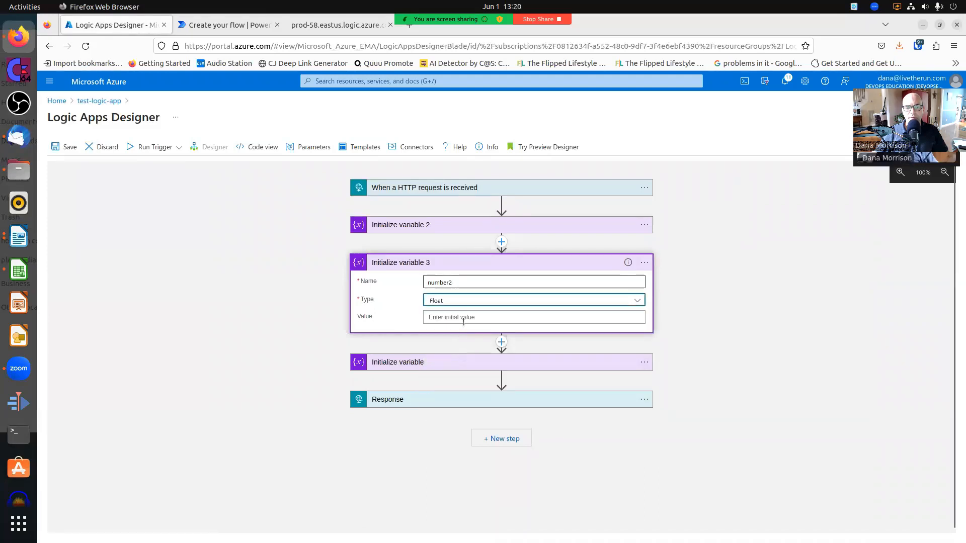
Step: Insert the trigger's number2 path parameter as the number2 variable's value and select that token for copying
{"action": "left_click", "coordinate": [464, 317]}
{"action": "scroll", "coordinate": [717, 456], "scroll_direction": "down", "scroll_amount": 2}
{"action": "left_click", "coordinate": [710, 518]}
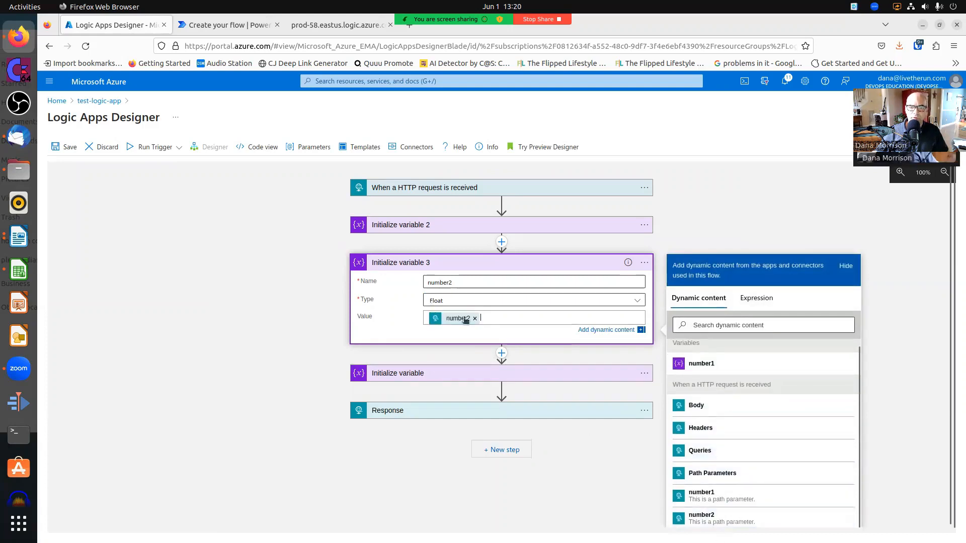
{"action": "key", "text": "ctrl+a"}
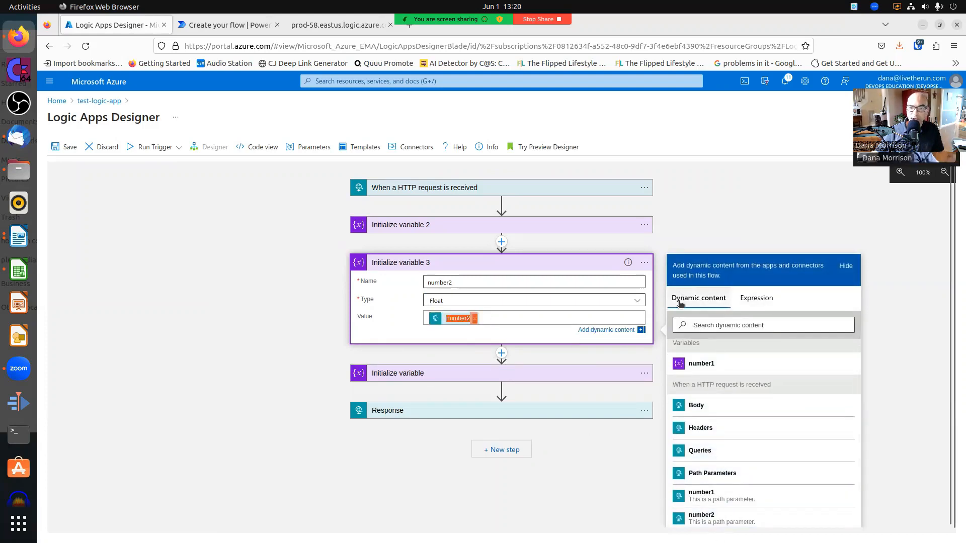
Step: Replace the number2 variable's value with the expression float(triggerOutputs()['relativePathParameters']['number2']), stripping the pasted token's @{ } wrapper
{"action": "left_click", "coordinate": [742, 301]}
{"action": "type", "text": "(triggerOutputs()['relativePathParameters']['number2'])"}
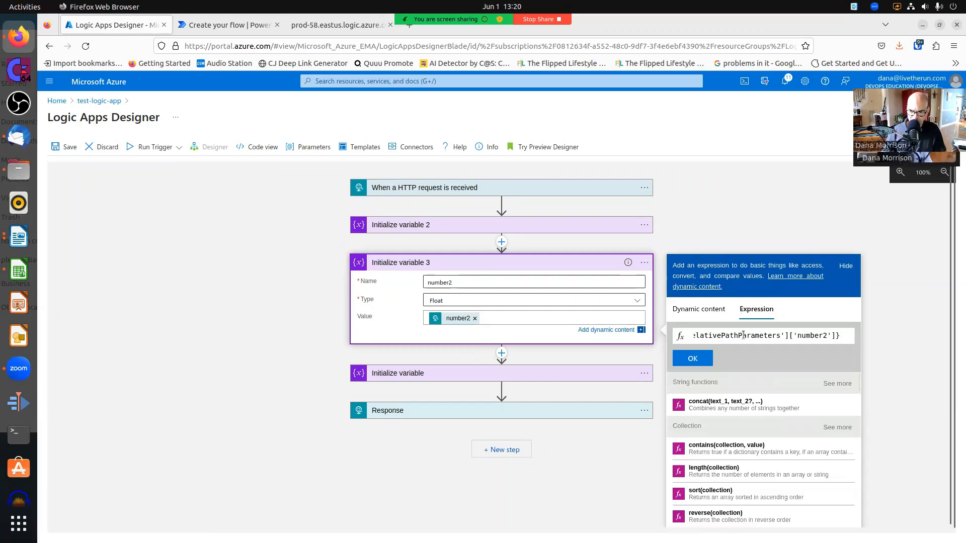
{"action": "key", "text": "Home"}
{"action": "key", "text": "Delete"}
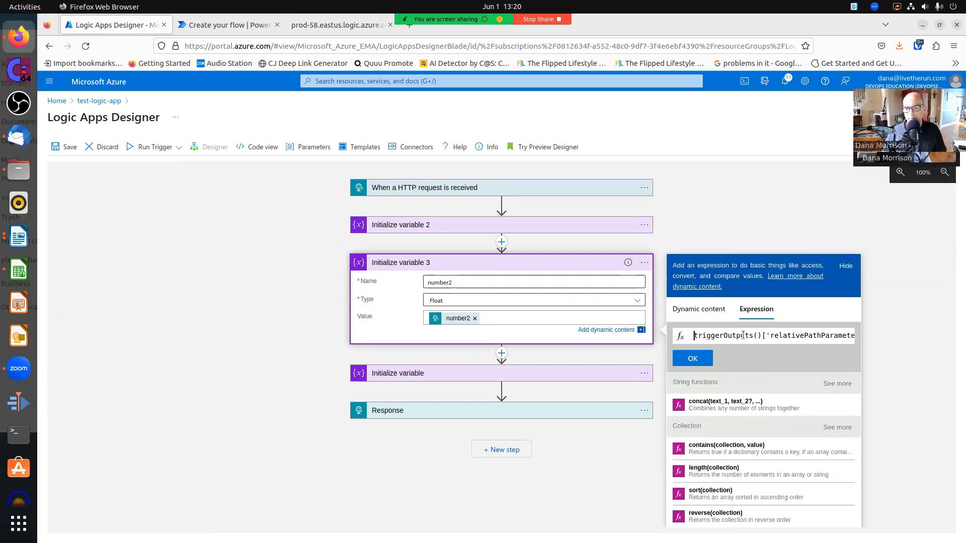
{"action": "type", "text": "float("}
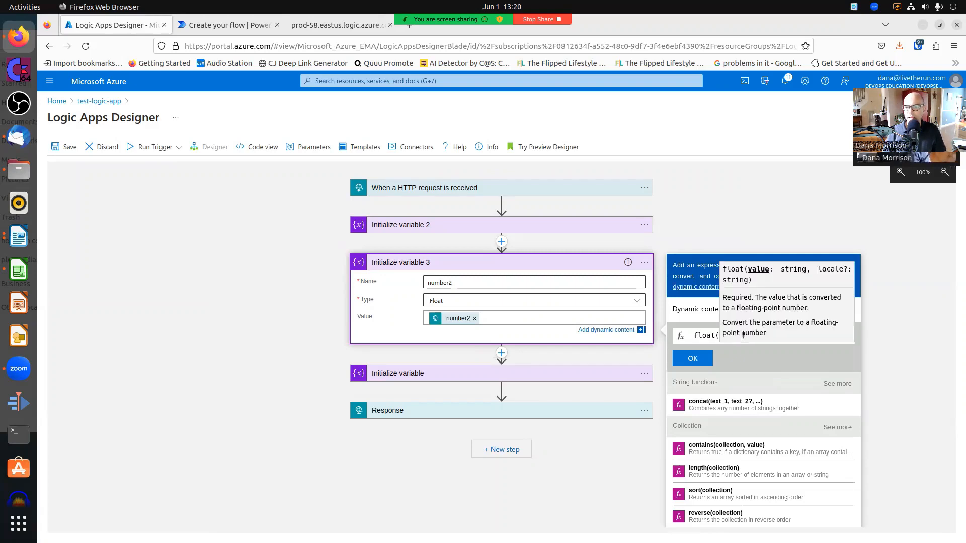
{"action": "key", "text": "End"}
{"action": "type", "text": ")"}
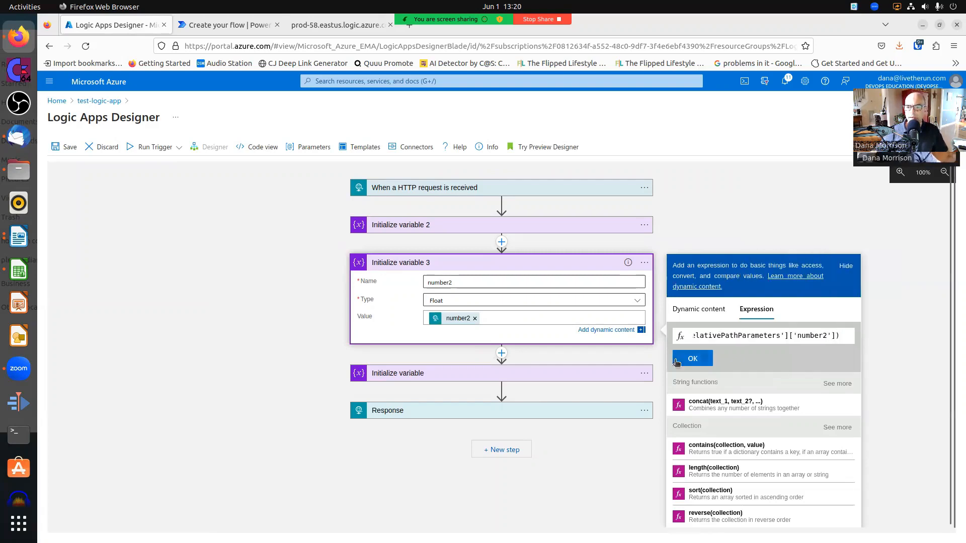
{"action": "left_click", "coordinate": [693, 358]}
Step: Save the logic app and expand the results variable's Initialize variable action
{"action": "left_click", "coordinate": [62, 148]}
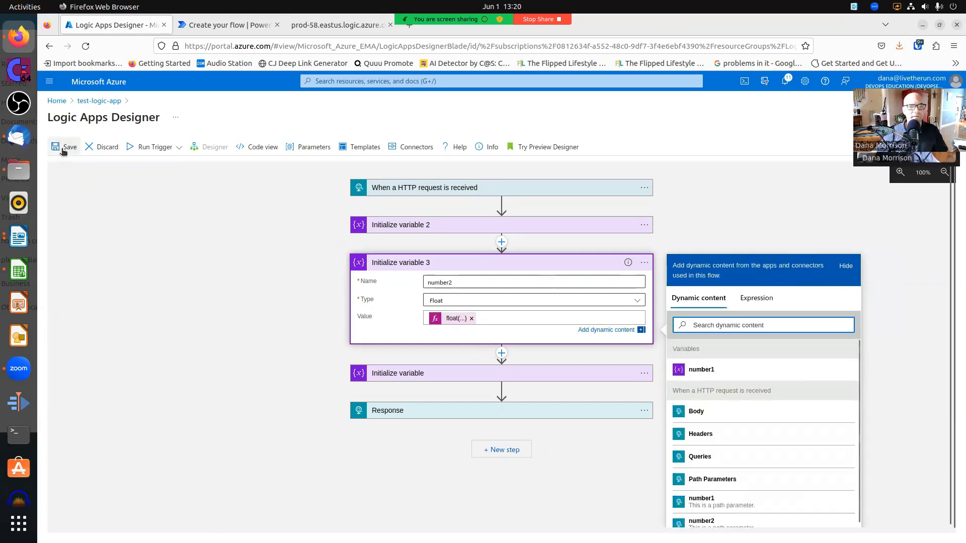
{"action": "left_click", "coordinate": [423, 374]}
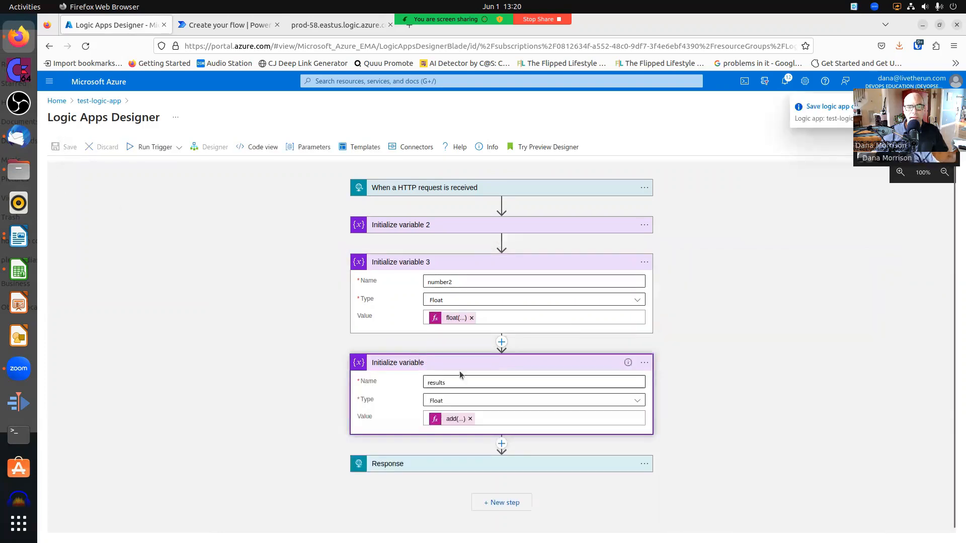
Step: Remove the results variable's existing add expression and insert the number1 variable as its value
{"action": "left_click", "coordinate": [454, 428]}
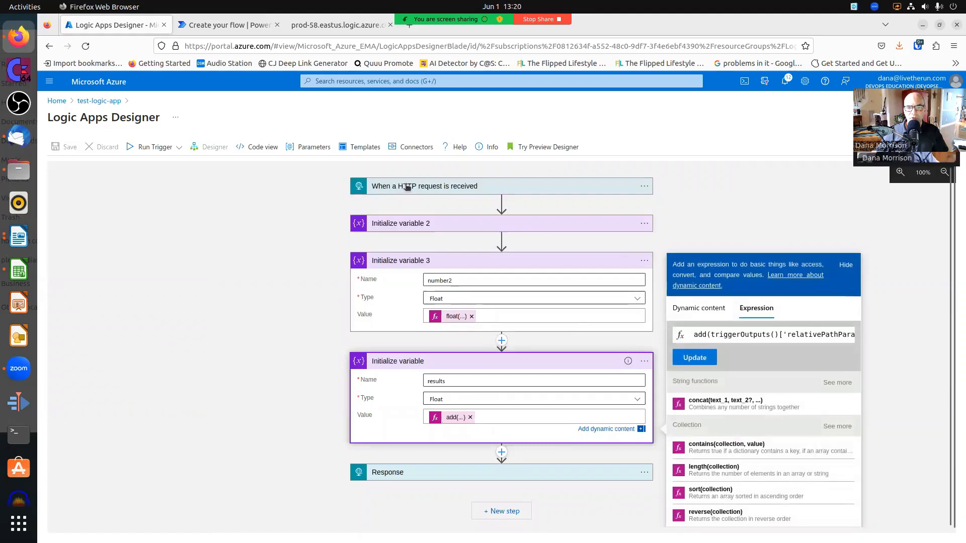
{"action": "left_click", "coordinate": [470, 418]}
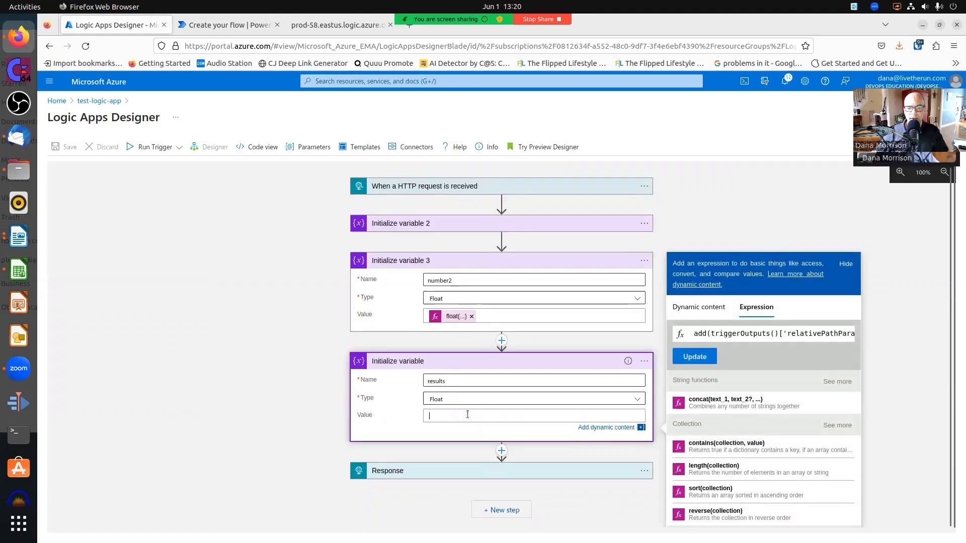
{"action": "left_click", "coordinate": [730, 394]}
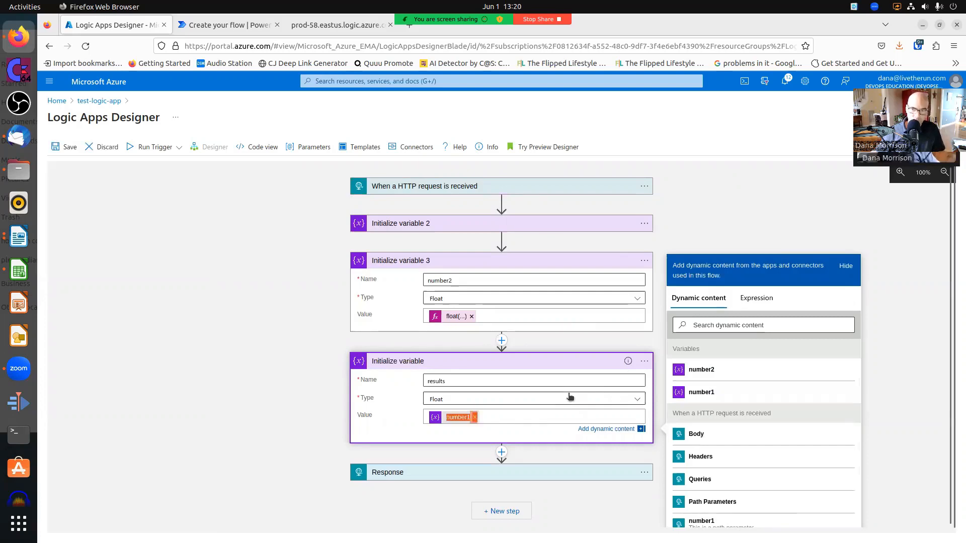
Step: Replace the results variable's value with the expression add(variables('number1'),variables('number2')), stripping the pasted token's @{ } wrapper
{"action": "left_click", "coordinate": [756, 301]}
{"action": "type", "text": "@{variables('number1')"}
{"action": "key", "text": "Delete"}
{"action": "key", "text": "Delete"}
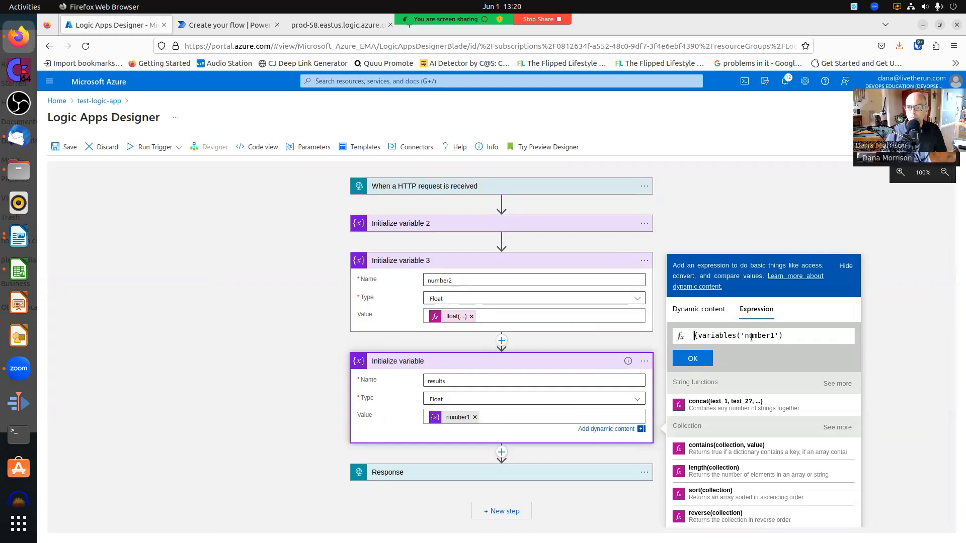
{"action": "type", "text": "add("}
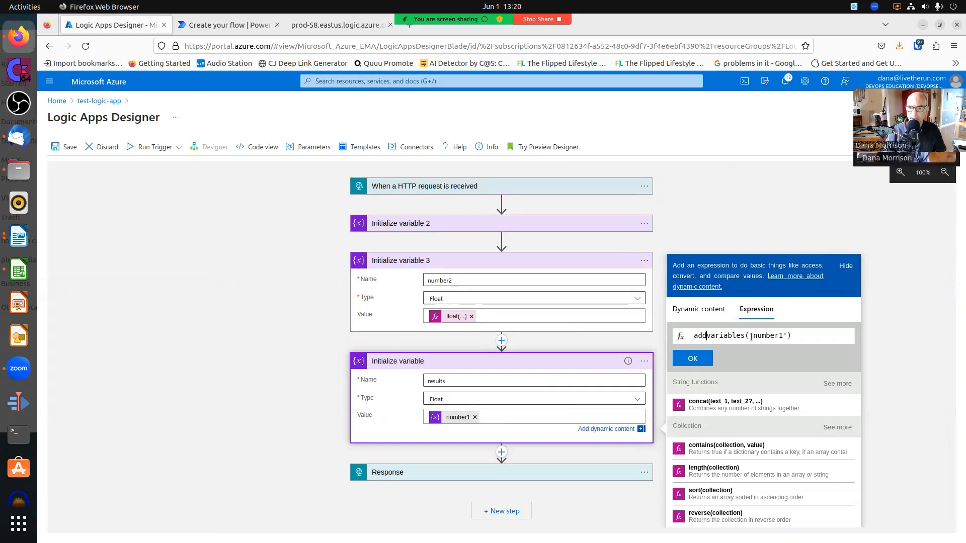
{"action": "key", "text": "End"}
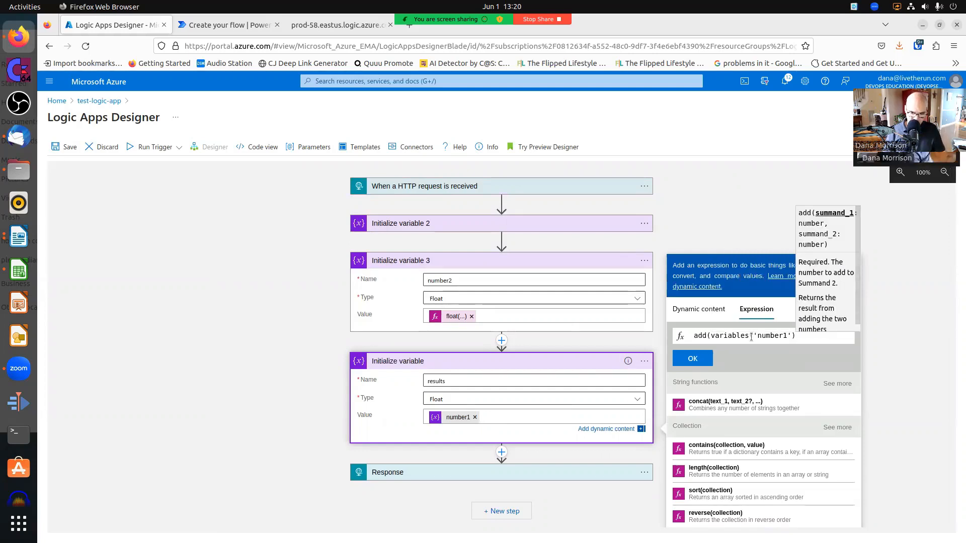
{"action": "type", "text": ","}
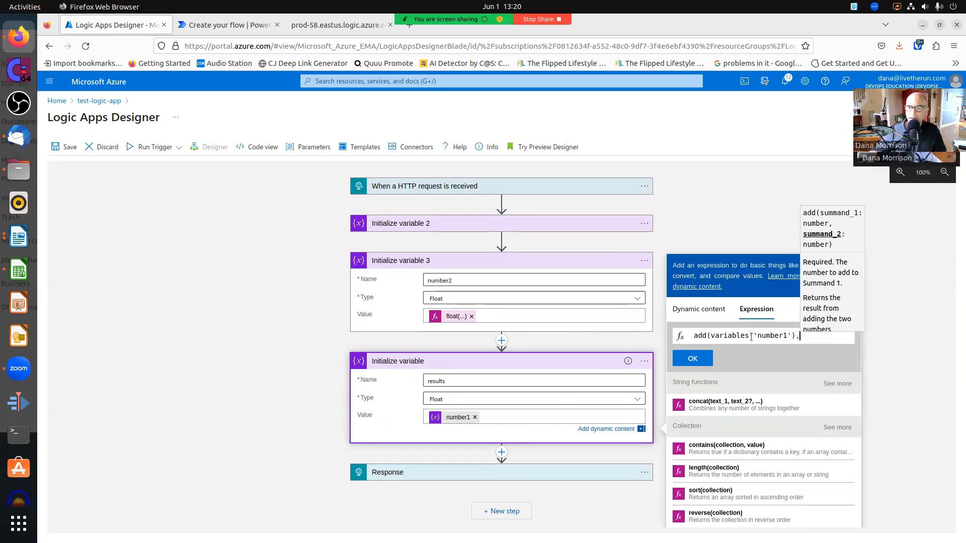
{"action": "left_click", "coordinate": [696, 313]}
{"action": "left_click", "coordinate": [713, 415]}
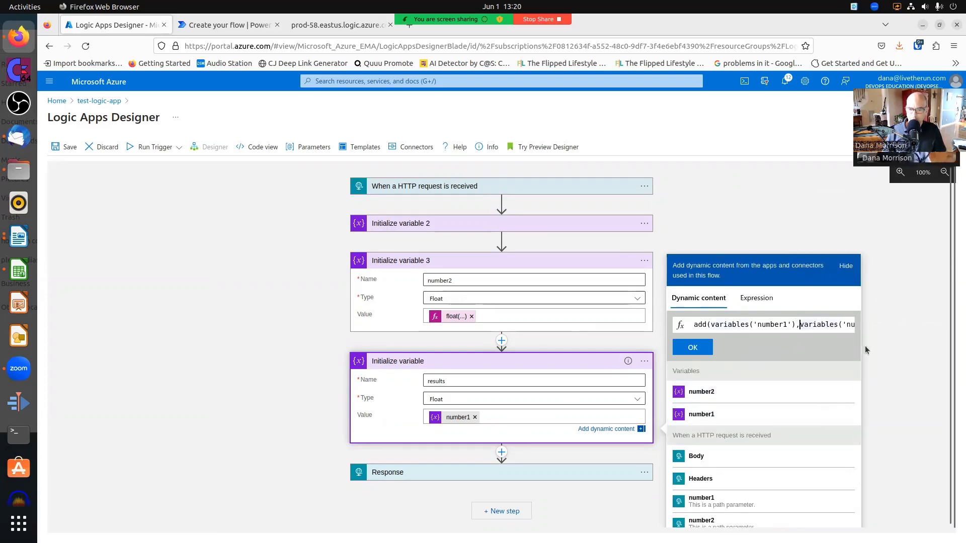
{"action": "key", "text": "End"}
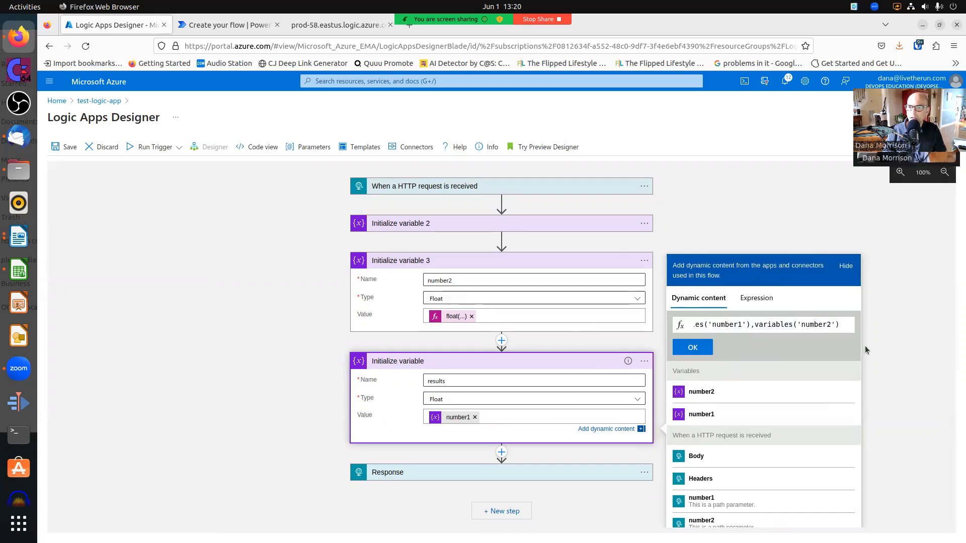
{"action": "type", "text": ")"}
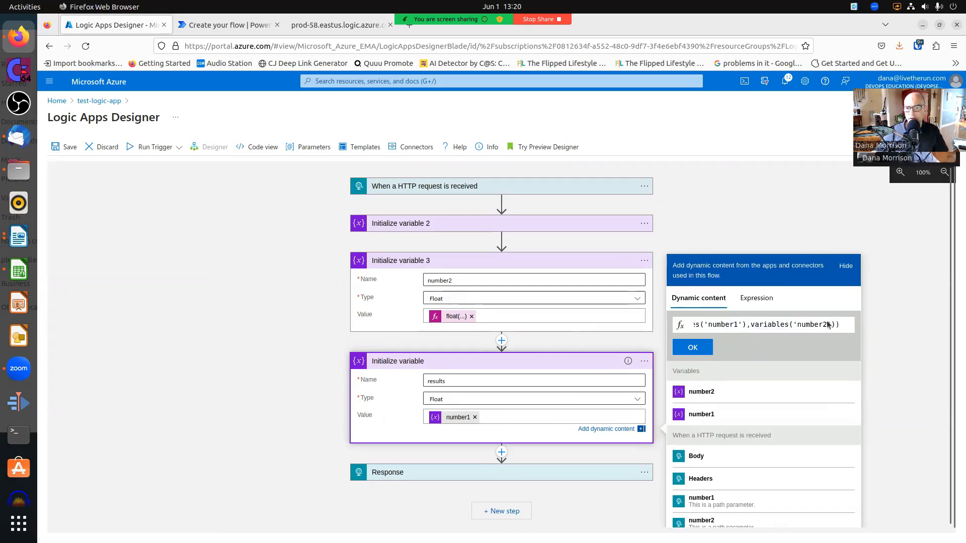
{"action": "left_click", "coordinate": [709, 348]}
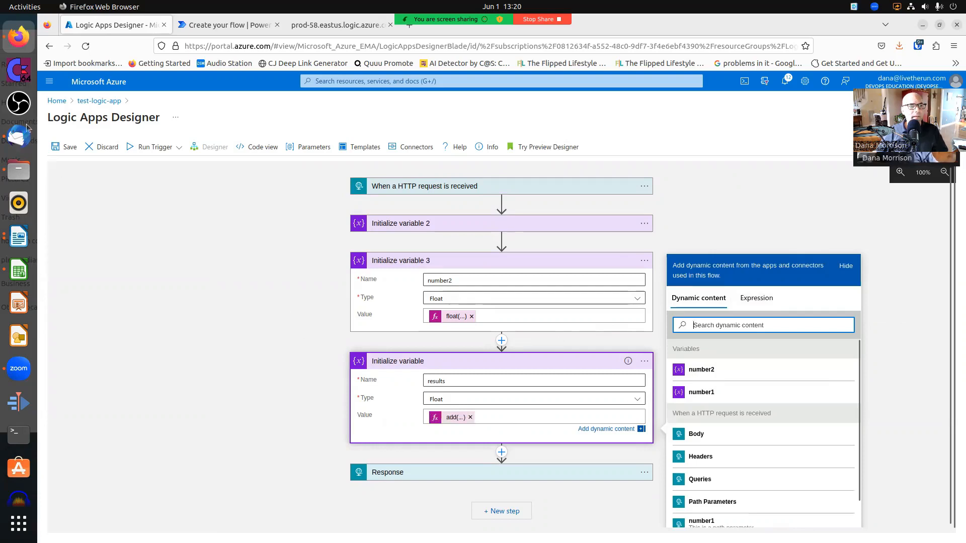
Step: Save the logic app and resend the GET request with number1 2 and number2 5
{"action": "left_click", "coordinate": [67, 147]}
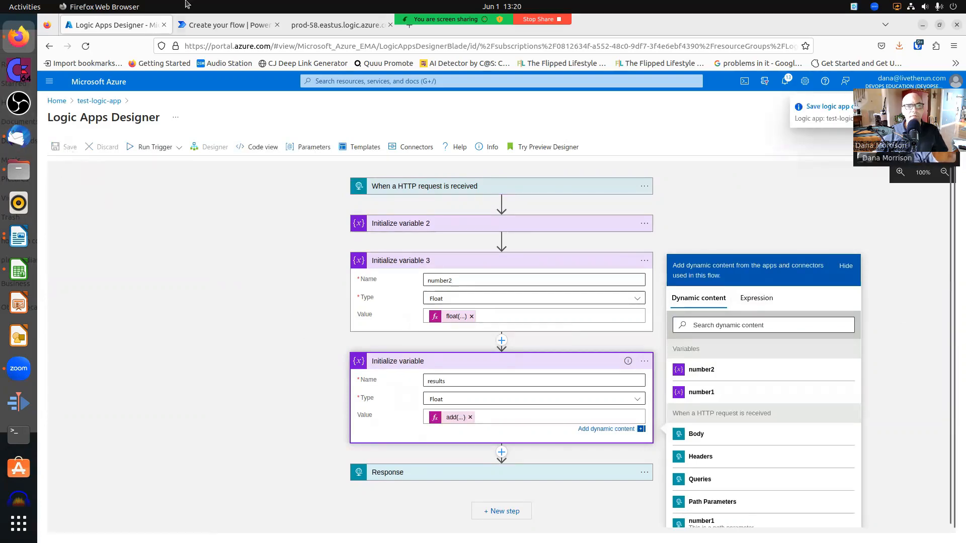
{"action": "left_click", "coordinate": [344, 32]}
{"action": "left_click", "coordinate": [350, 49]}
{"action": "key", "text": "Return"}
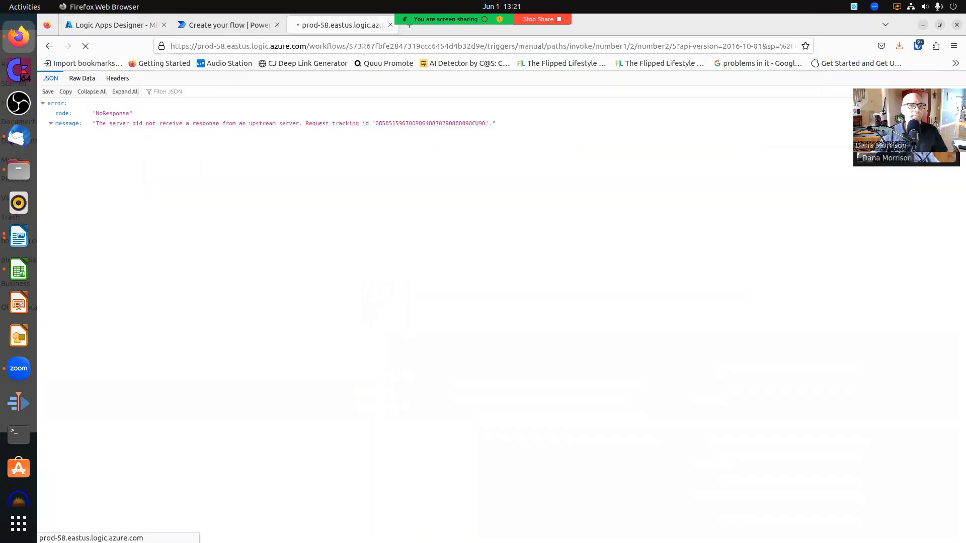
Step: Change the function in the results variable's expression from add to mul in the logic app designer
{"action": "left_click", "coordinate": [88, 25]}
{"action": "left_click", "coordinate": [444, 421]}
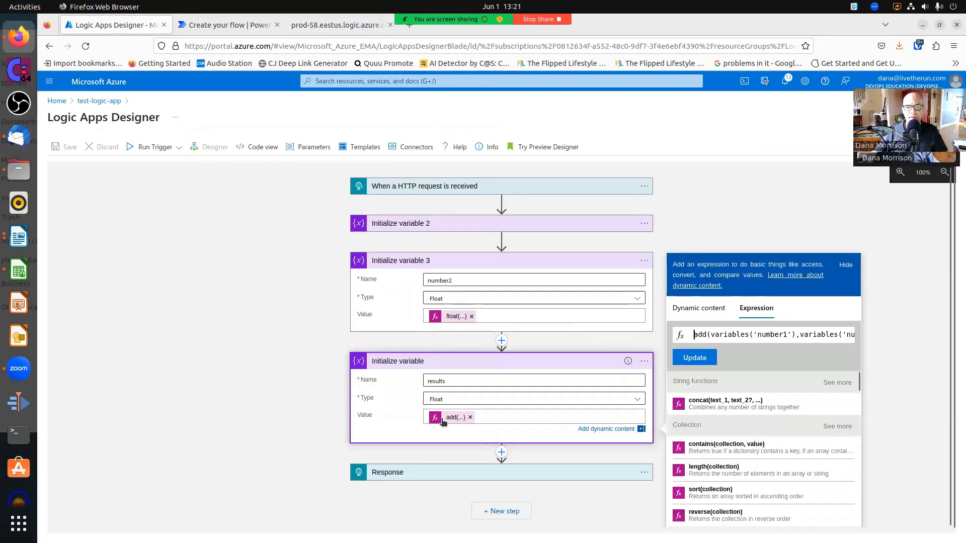
{"action": "double_click", "coordinate": [700, 335]}
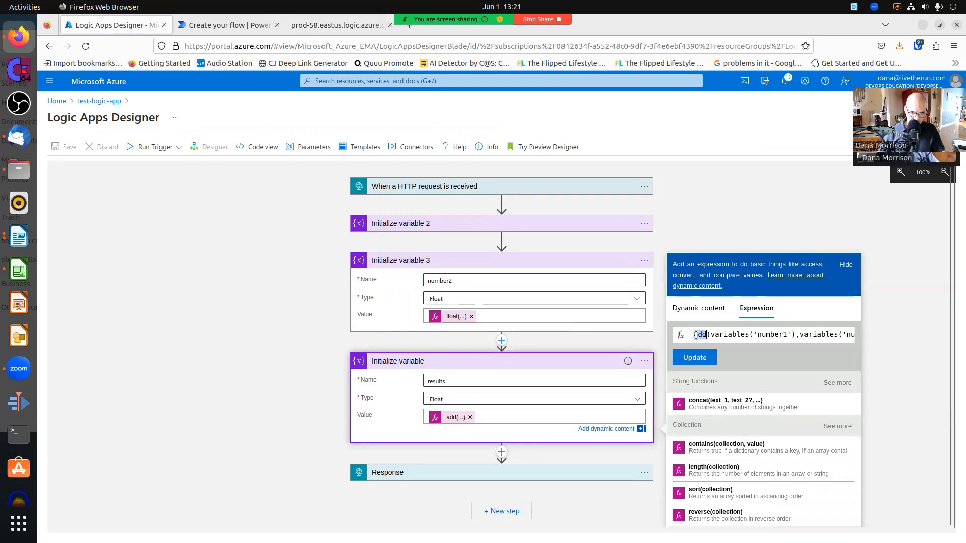
{"action": "type", "text": "mul"}
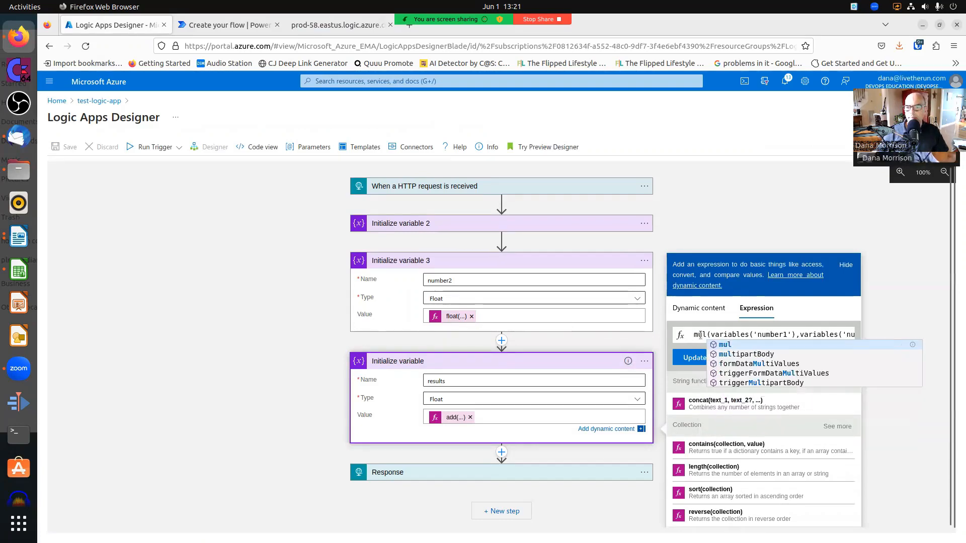
{"action": "left_click", "coordinate": [726, 345]}
{"action": "left_click", "coordinate": [695, 358]}
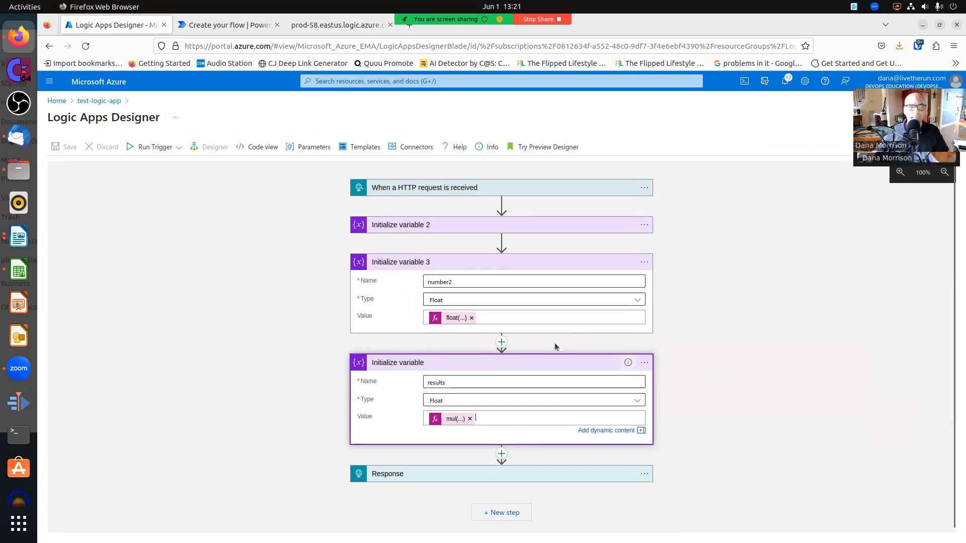
Step: Save the logic app, rerun the GET request with the multiplication, and return to the designer
{"action": "left_click", "coordinate": [66, 147]}
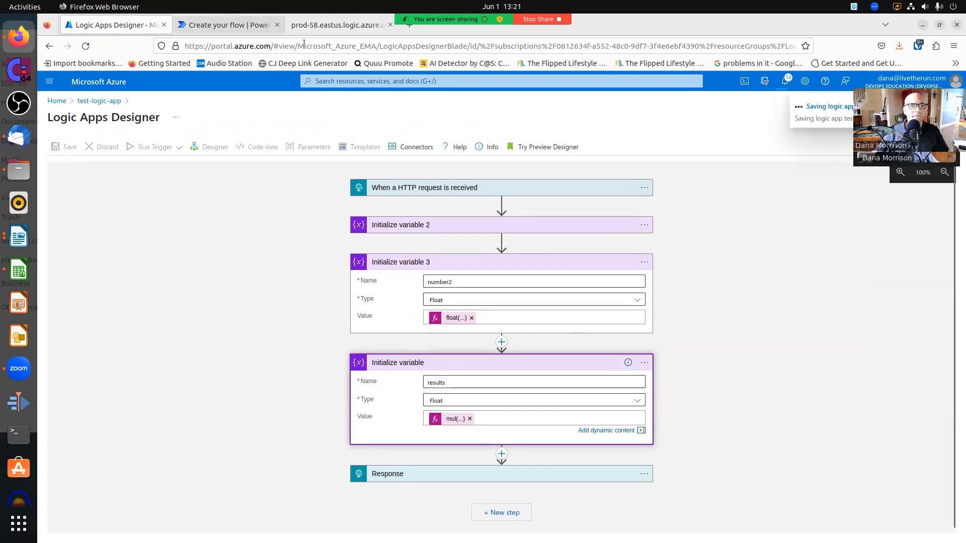
{"action": "left_click", "coordinate": [328, 26]}
{"action": "left_click", "coordinate": [347, 43]}
{"action": "key", "text": "Return"}
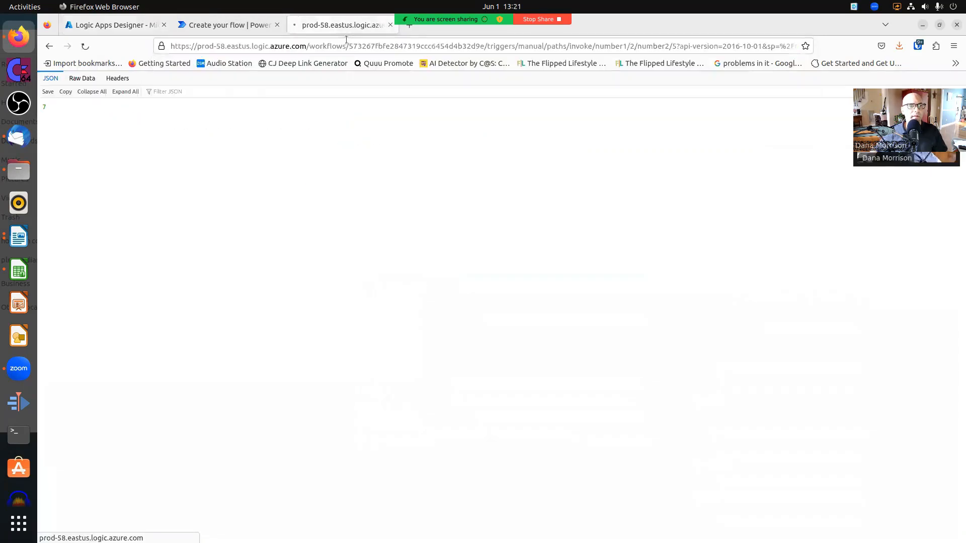
{"action": "left_click", "coordinate": [73, 19]}
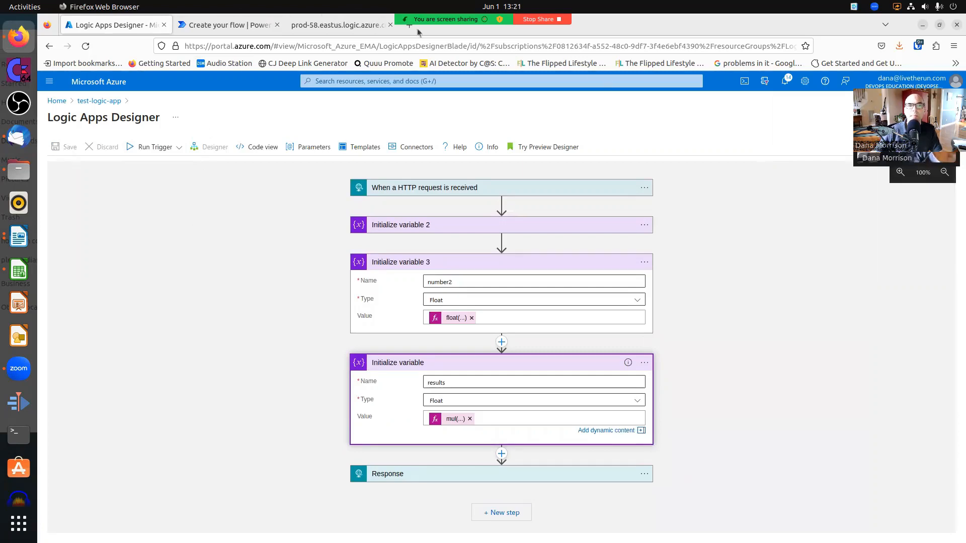
Step: Test the multiplication endpoint with number1 set to 367 and number2 set to 853 in the request URL
{"action": "mouse_move", "coordinate": [437, 22]}
{"action": "left_click", "coordinate": [365, 26]}
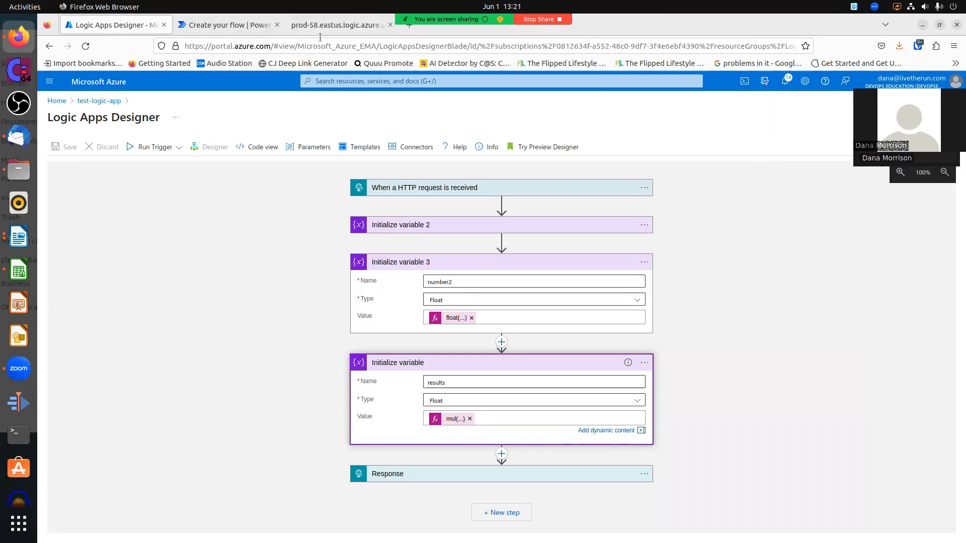
{"action": "left_click", "coordinate": [344, 26]}
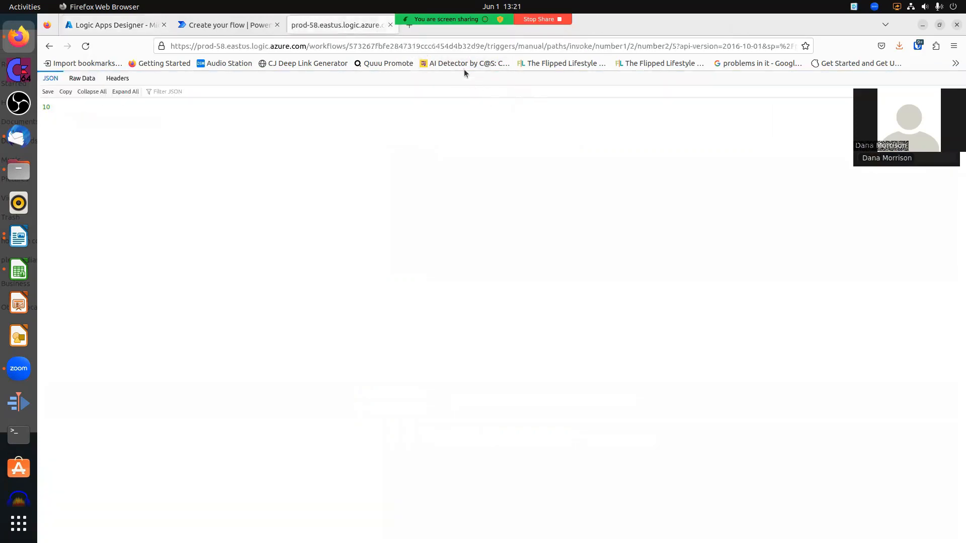
{"action": "left_click", "coordinate": [643, 46]}
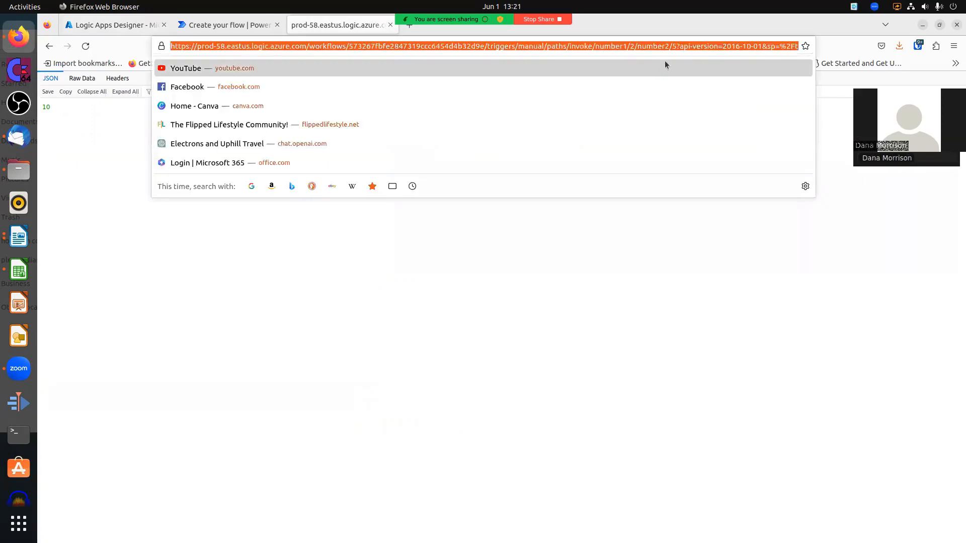
{"action": "left_click", "coordinate": [633, 45]}
{"action": "key", "text": "BackSpace"}
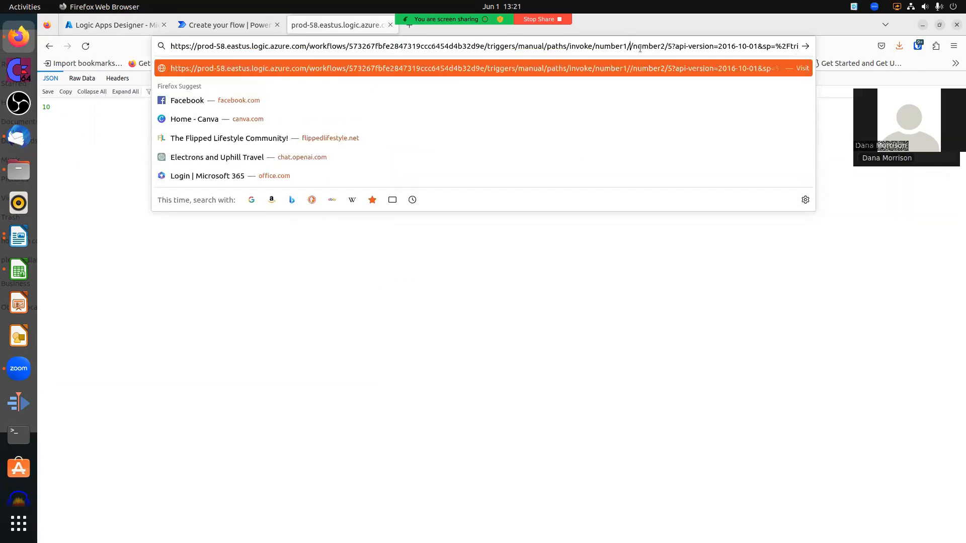
{"action": "type", "text": "367"}
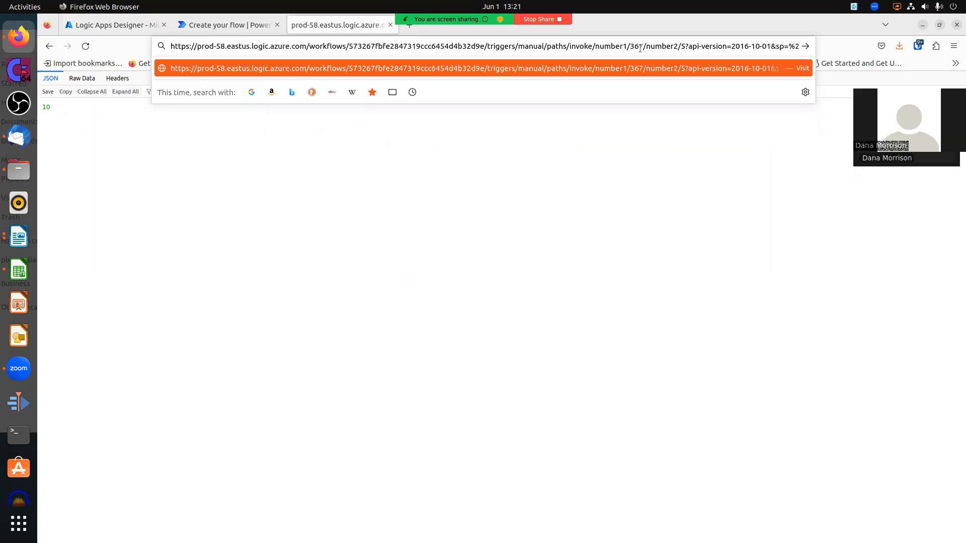
{"action": "key", "text": "BackSpace"}
{"action": "type", "text": "853"}
{"action": "key", "text": "Return"}
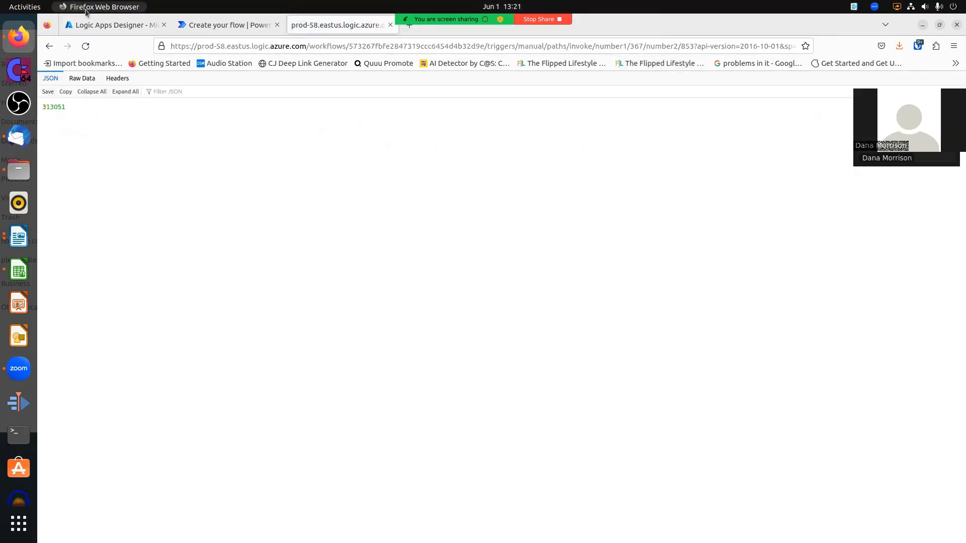
{"action": "left_click", "coordinate": [115, 26]}
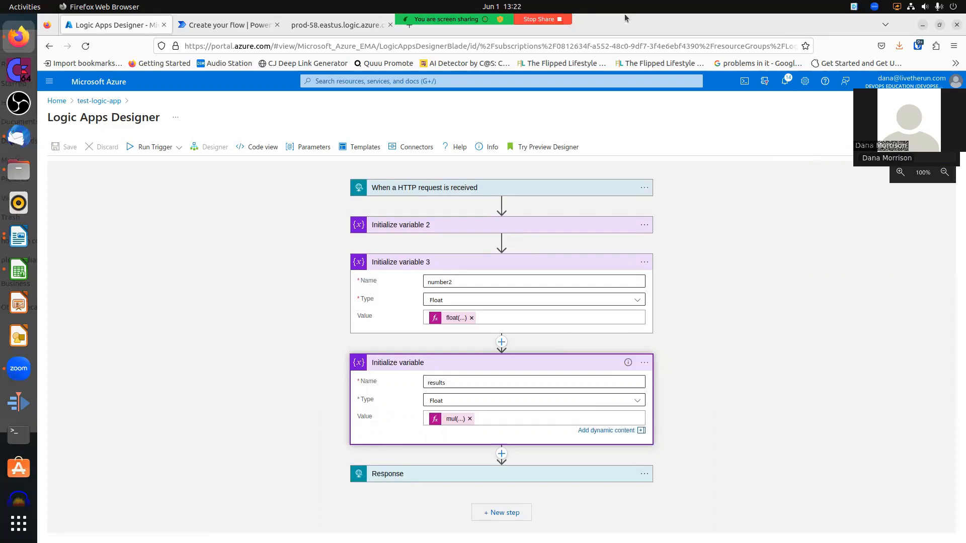
{"action": "mouse_move", "coordinate": [454, 23]}
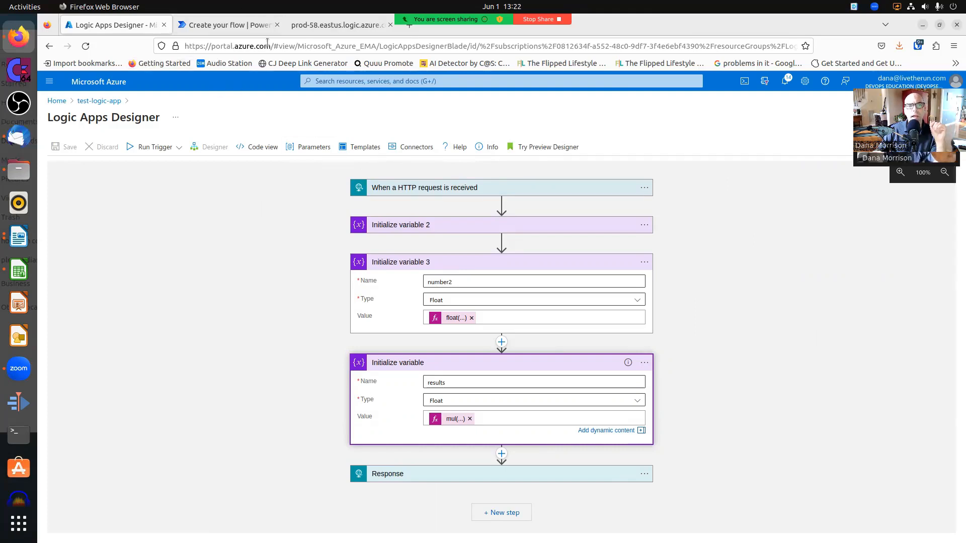
{"action": "left_click_drag", "start_coordinate": [269, 44], "coordinate": [806, 49]}
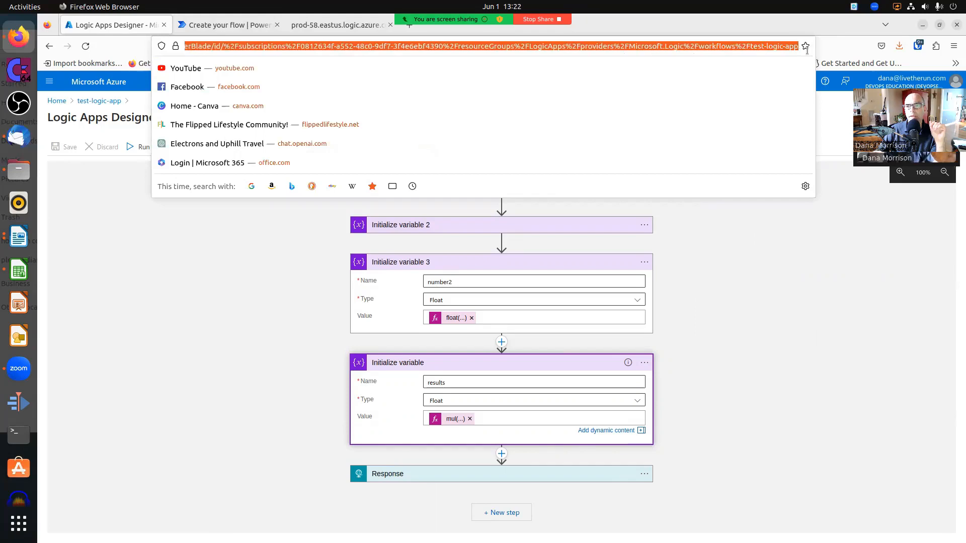
{"action": "left_click", "coordinate": [690, 47]}
{"action": "key", "text": "Up"}
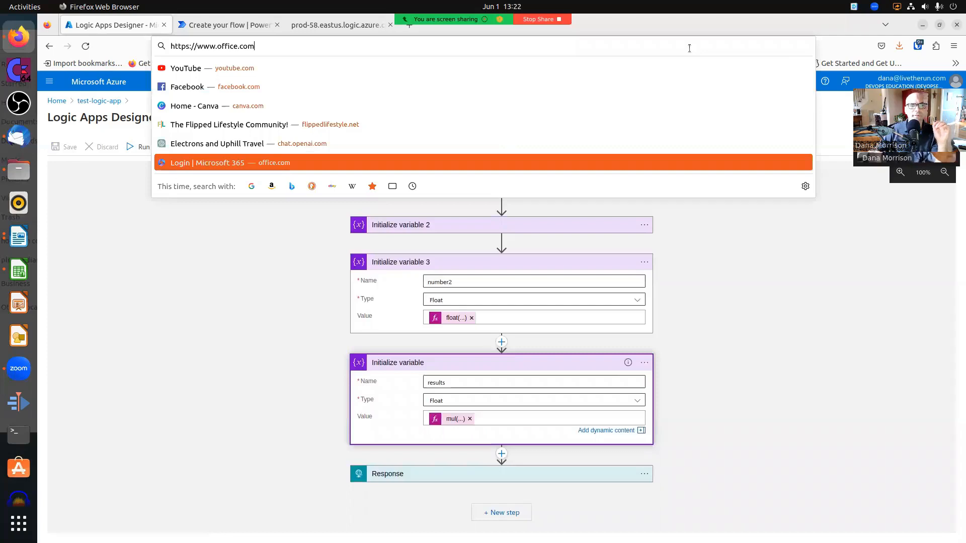
{"action": "key", "text": "Escape"}
Step: Examine the request URL's host and its path and query part, and return to the logic app designer
{"action": "left_click", "coordinate": [329, 27]}
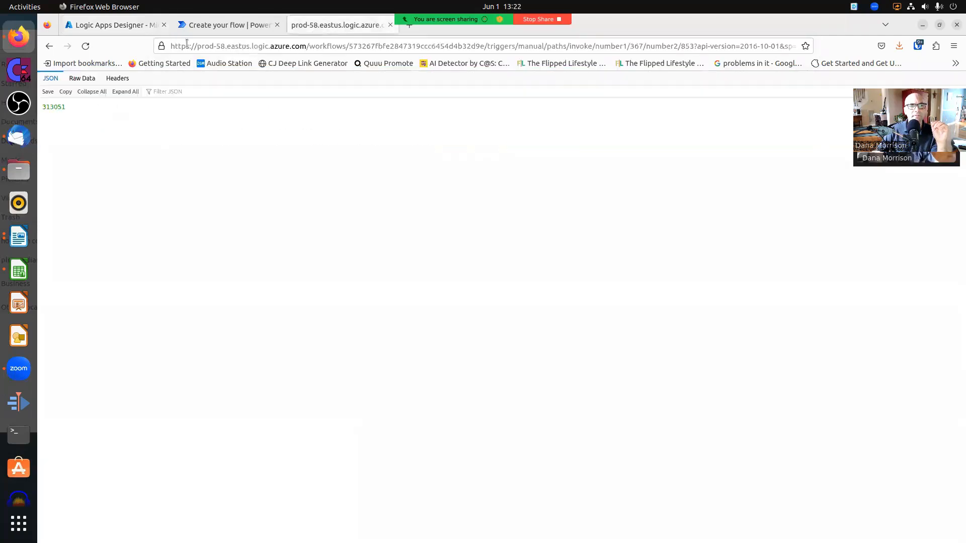
{"action": "left_click_drag", "start_coordinate": [306, 47], "coordinate": [145, 50]}
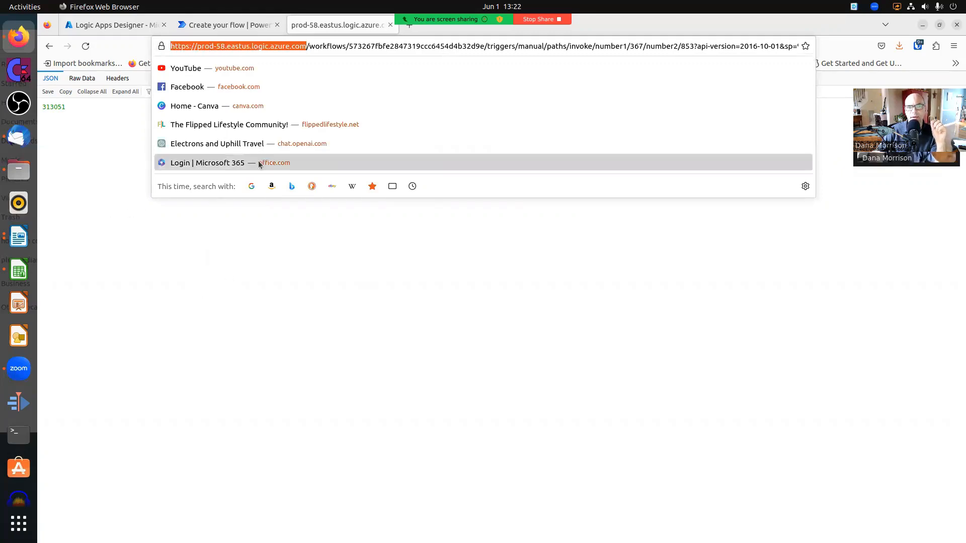
{"action": "left_click_drag", "start_coordinate": [311, 47], "coordinate": [805, 49]}
{"action": "left_click", "coordinate": [660, 307]}
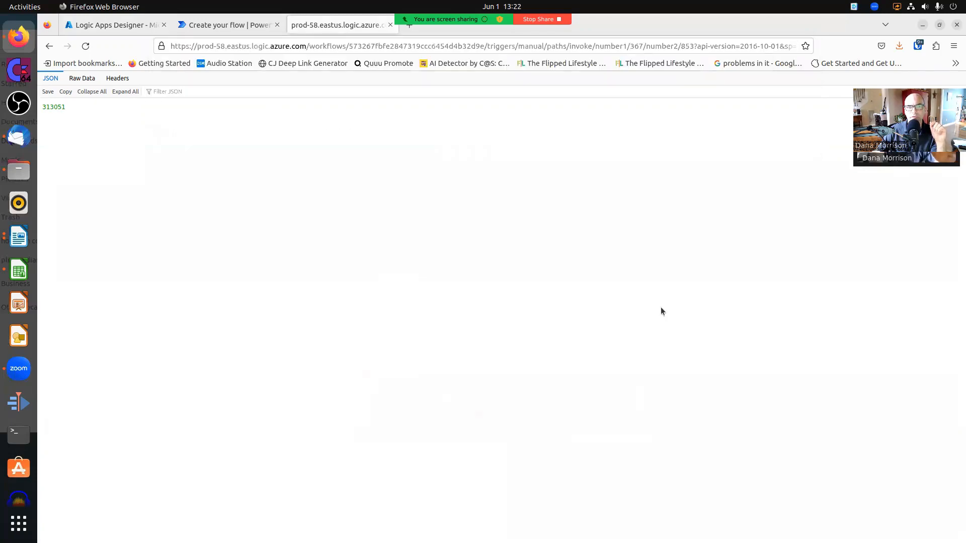
{"action": "left_click", "coordinate": [185, 46]}
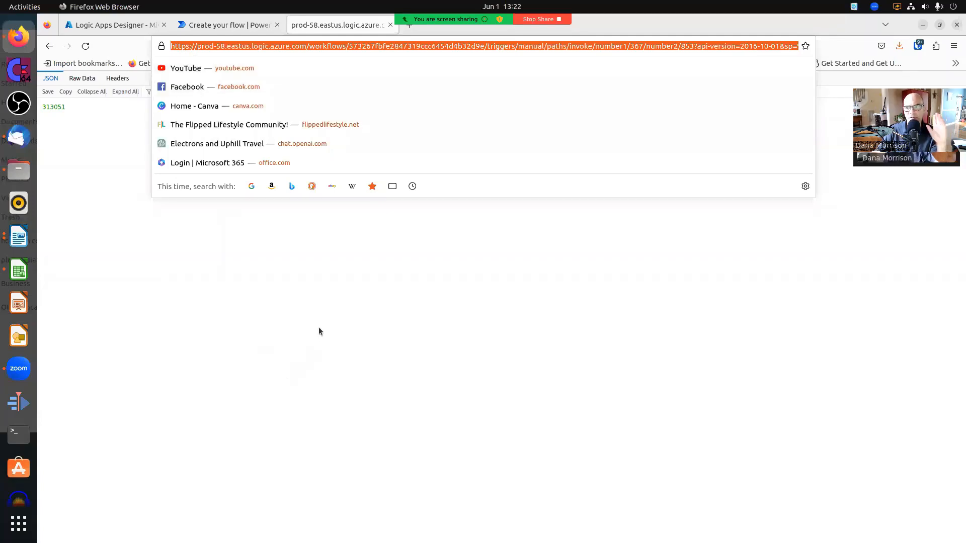
{"action": "left_click", "coordinate": [280, 288]}
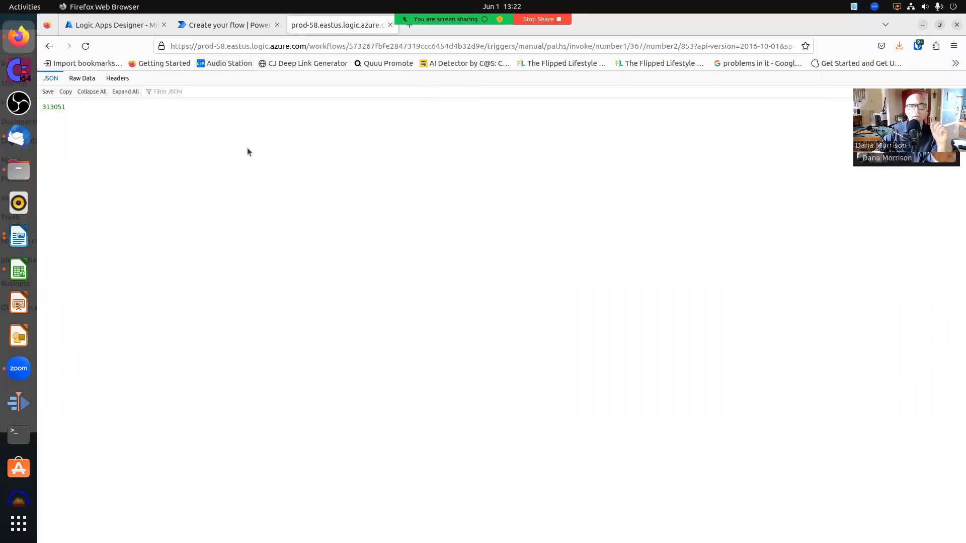
{"action": "left_click", "coordinate": [221, 24]}
{"action": "left_click", "coordinate": [129, 25]}
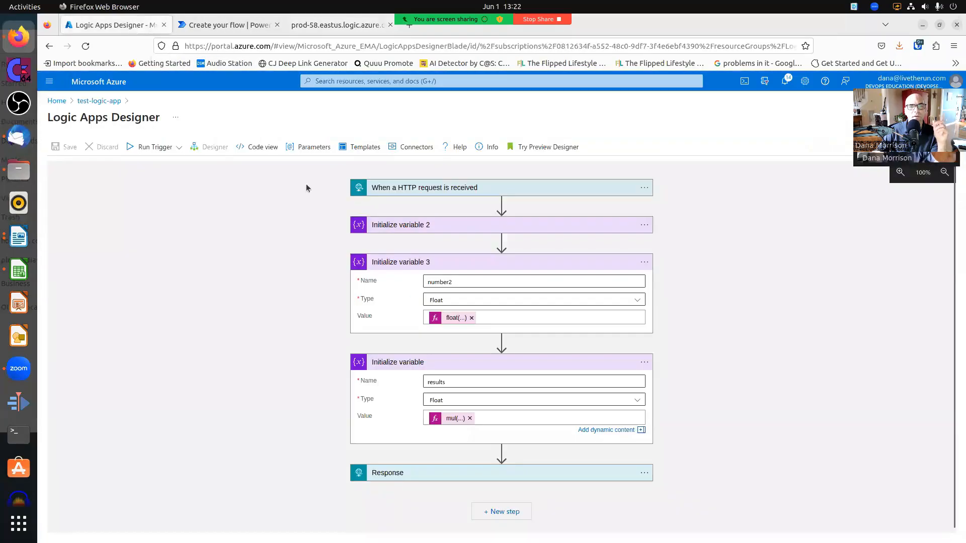